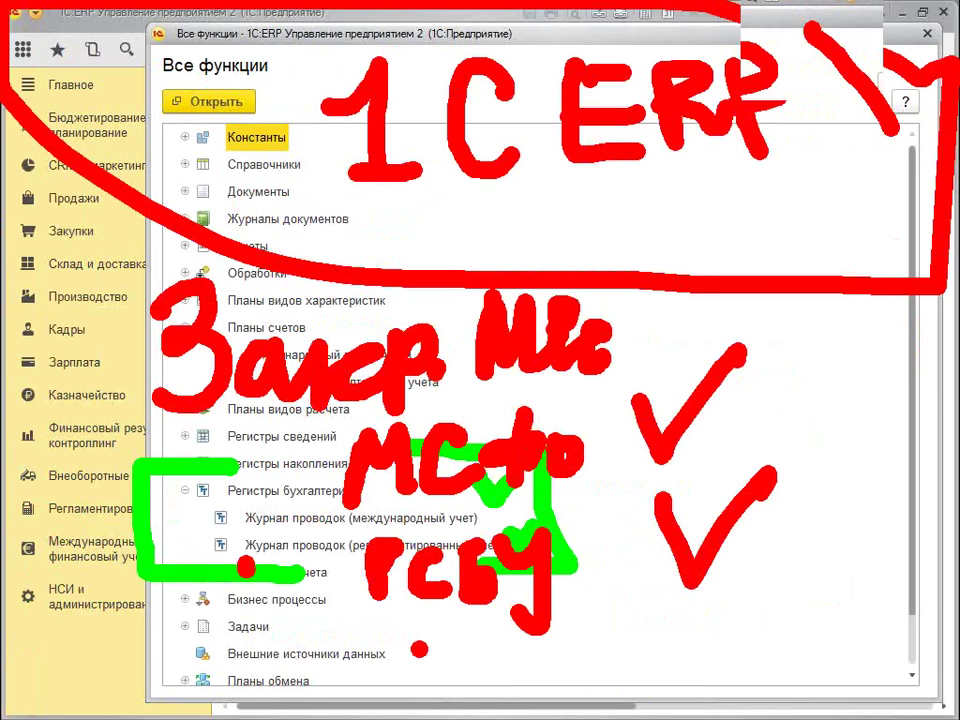
left_click_drag(342, 652, 600, 662)
left_click_drag(432, 507, 545, 504)
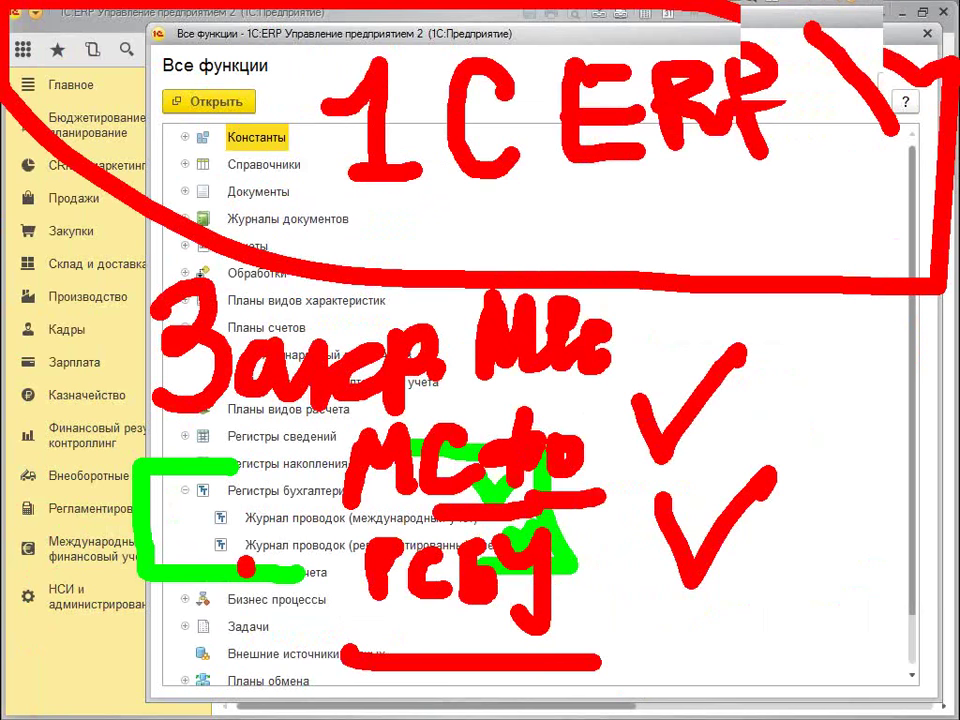
left_click_drag(525, 491, 607, 489)
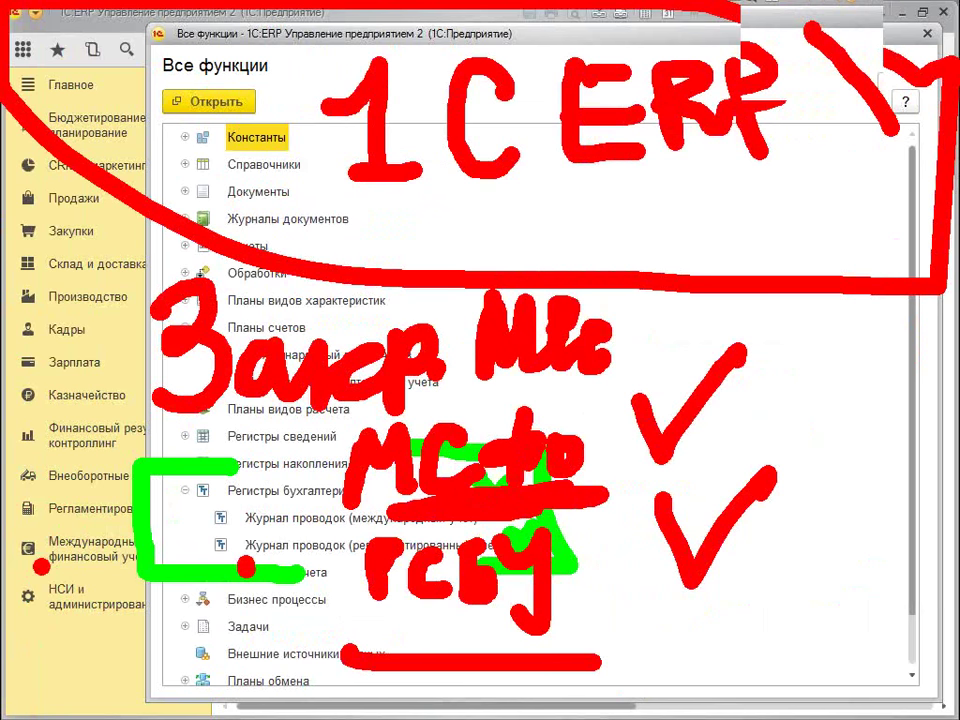
mouse_move(5, 555)
left_mouse_down()
mouse_move(125, 518)
mouse_move(60, 505)
left_mouse_up()
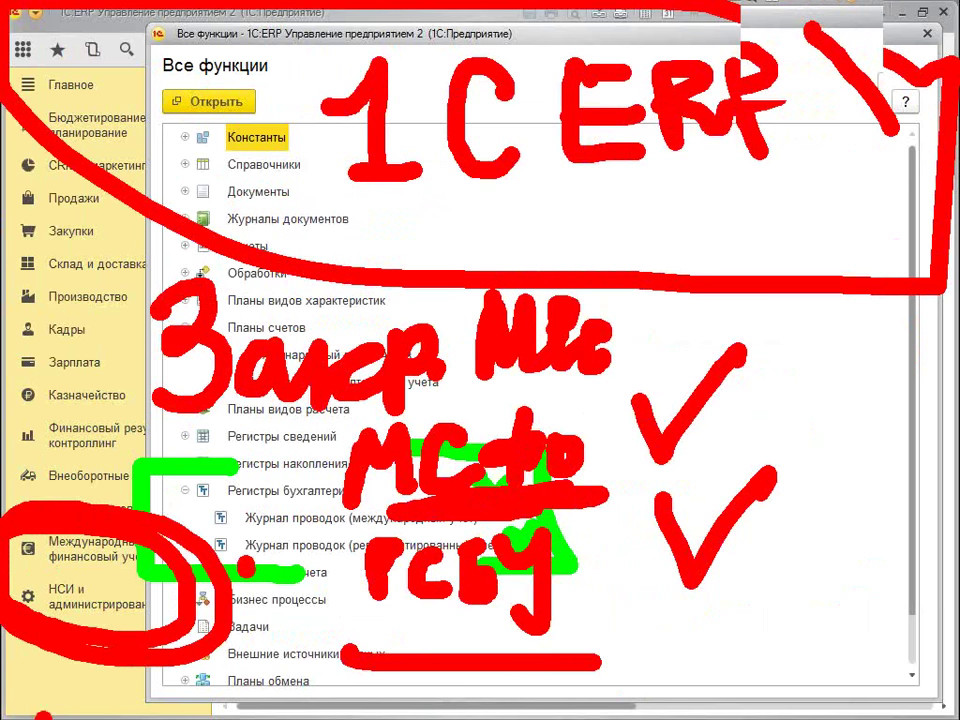
left_click_drag(190, 560, 215, 640)
key("Escape")
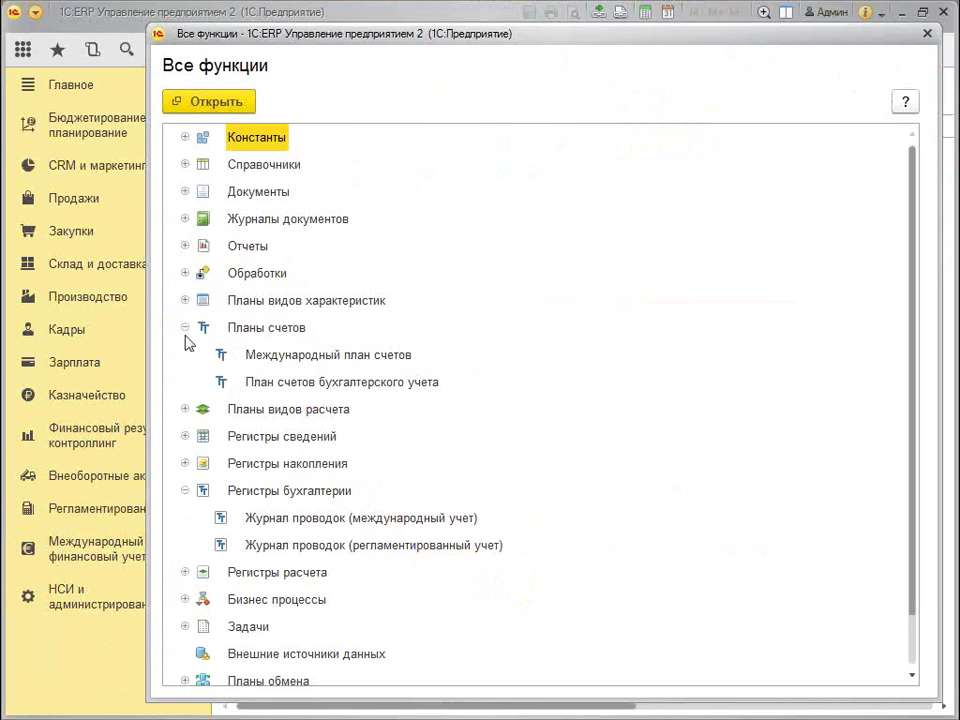
Step: Open Международный план счетов and start a new account with code 000000001 under account 00000
left_click(322, 352)
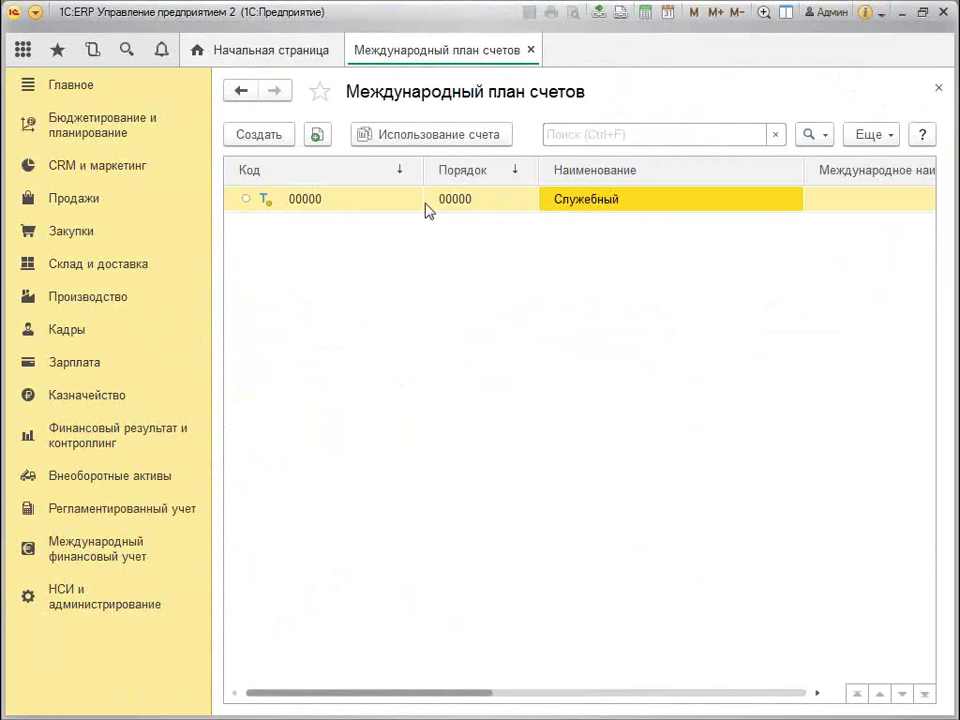
left_click(260, 134)
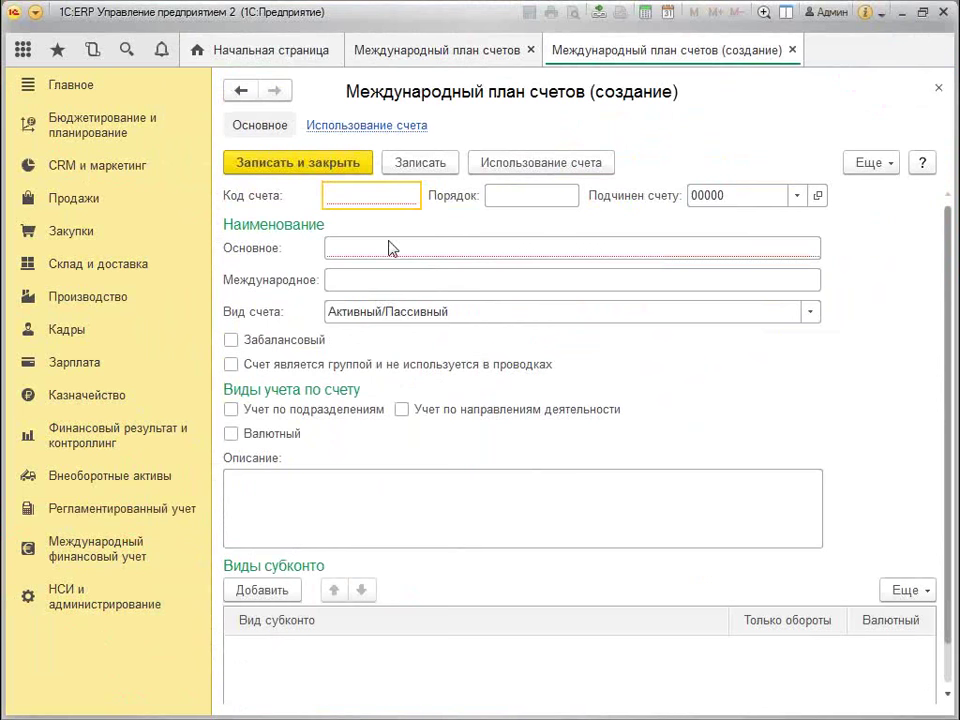
type("000000000")
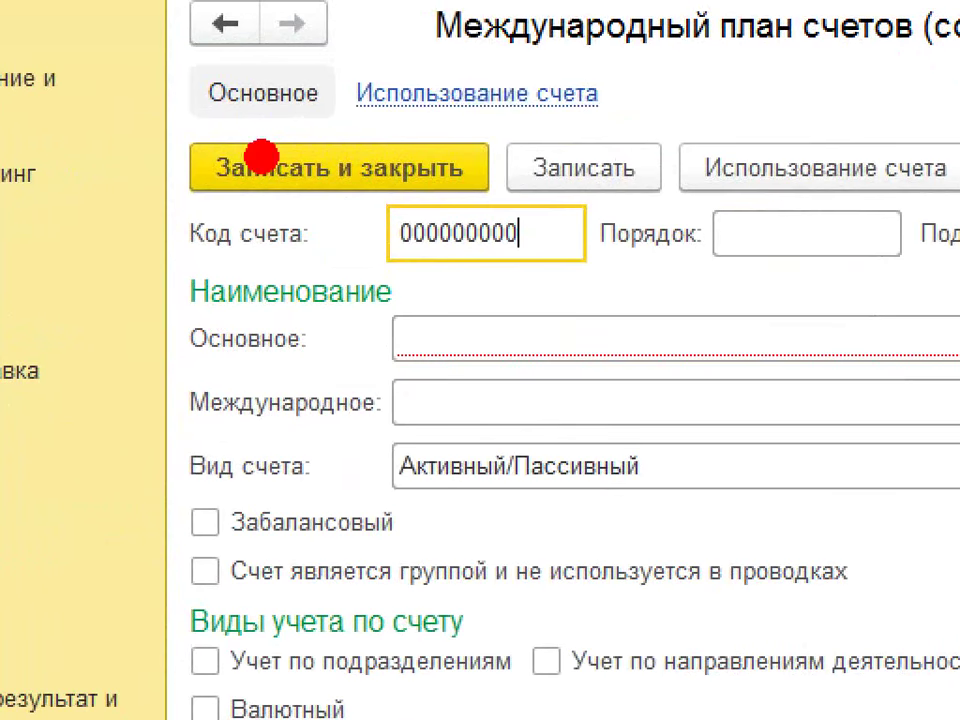
mouse_move(364, 82)
left_mouse_down()
mouse_move(410, 97)
mouse_move(359, 132)
mouse_move(351, 155)
left_mouse_up()
mouse_move(369, 288)
left_mouse_down()
mouse_move(568, 318)
mouse_move(606, 255)
left_mouse_up()
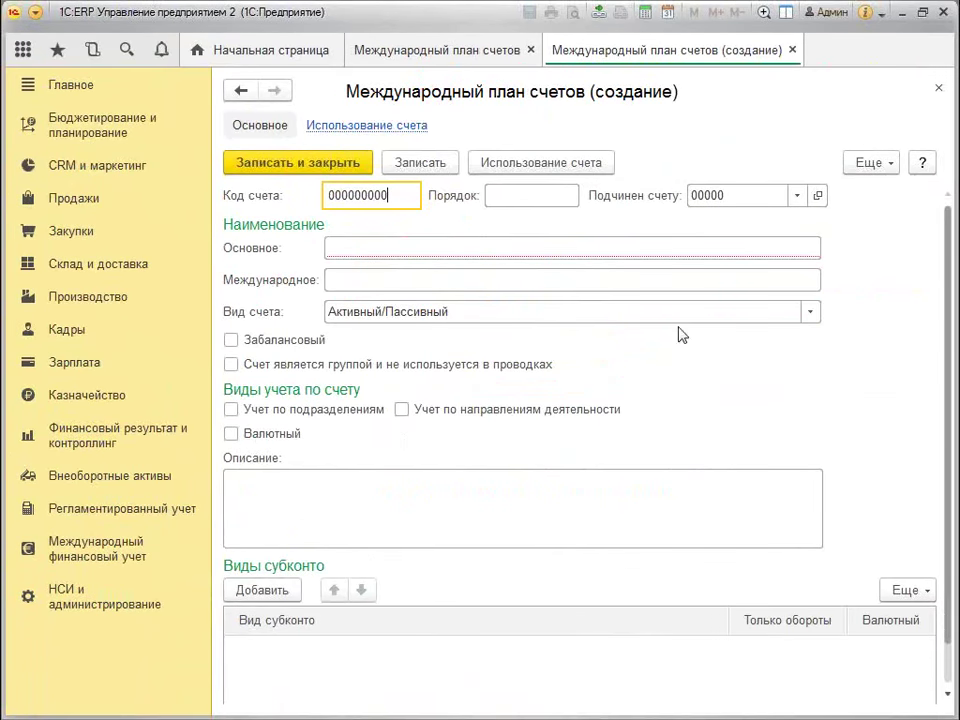
Step: Enter ОС as both the main and the international name of the new account
left_click(402, 249)
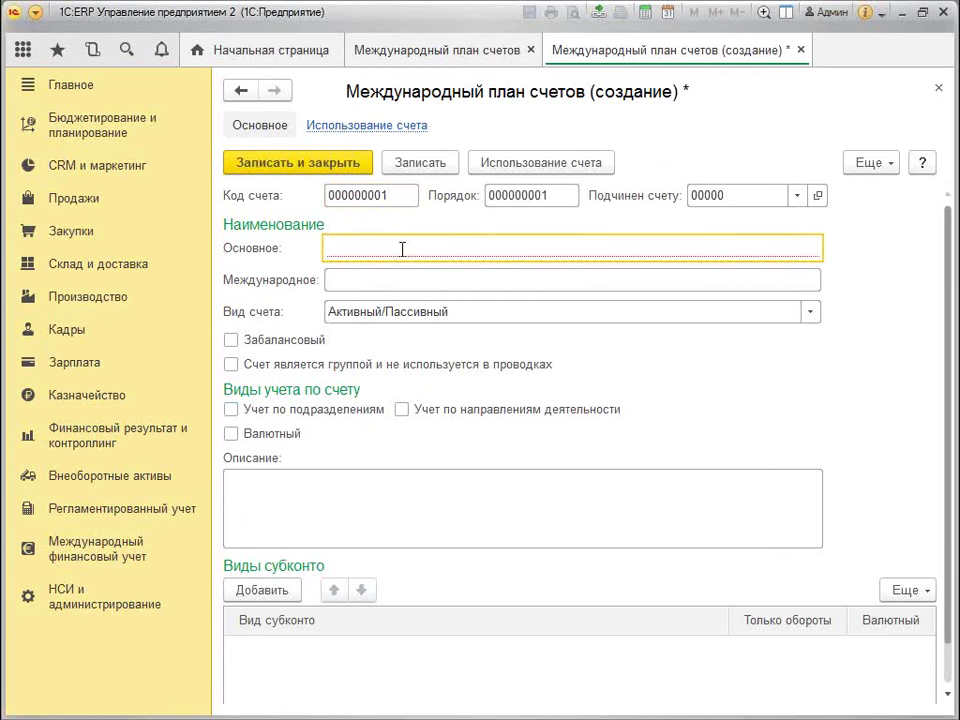
type("J")
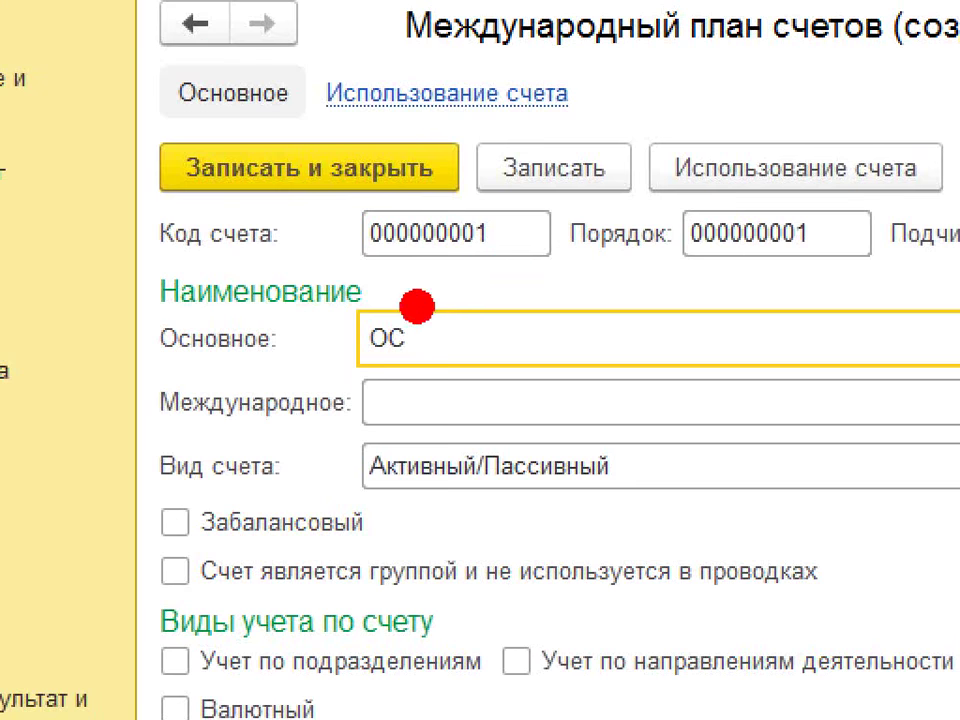
left_click_drag(418, 306, 525, 256)
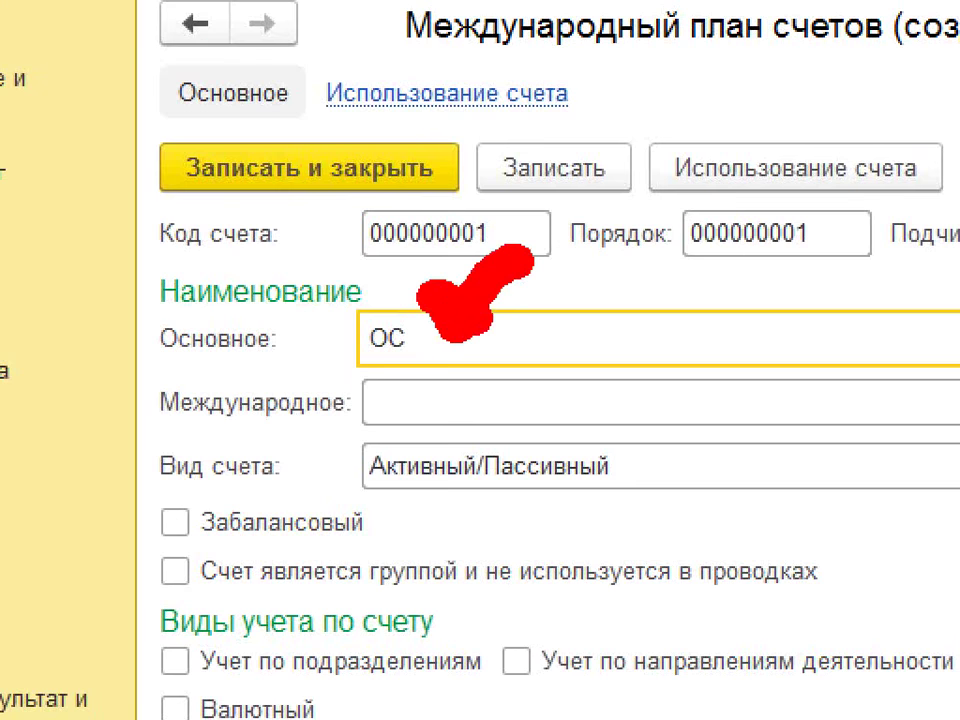
left_click_drag(352, 388, 553, 388)
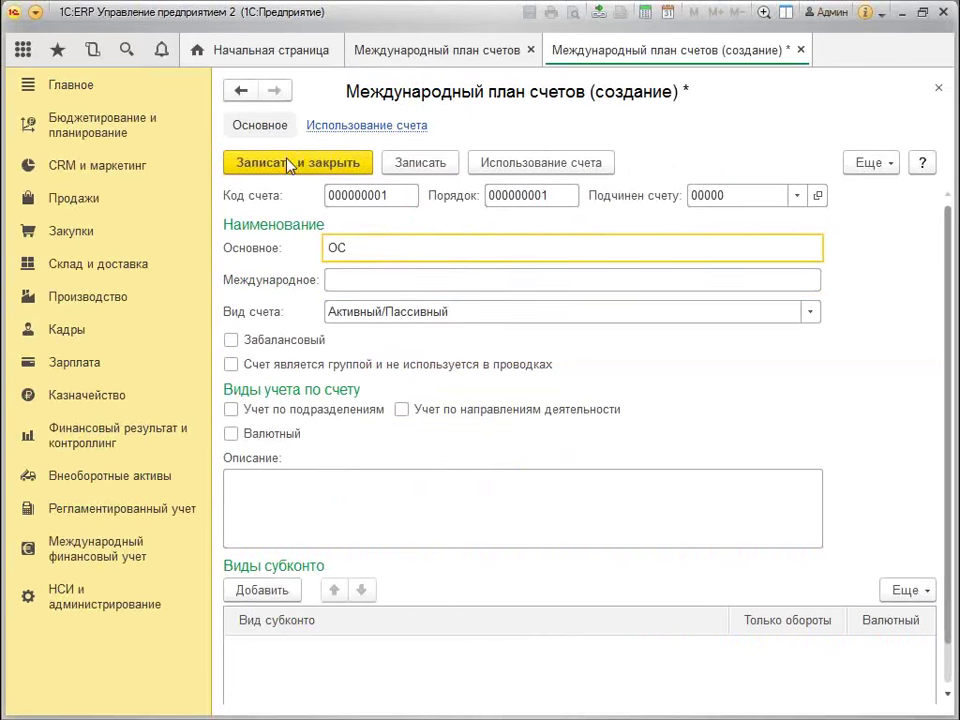
key("Tab")
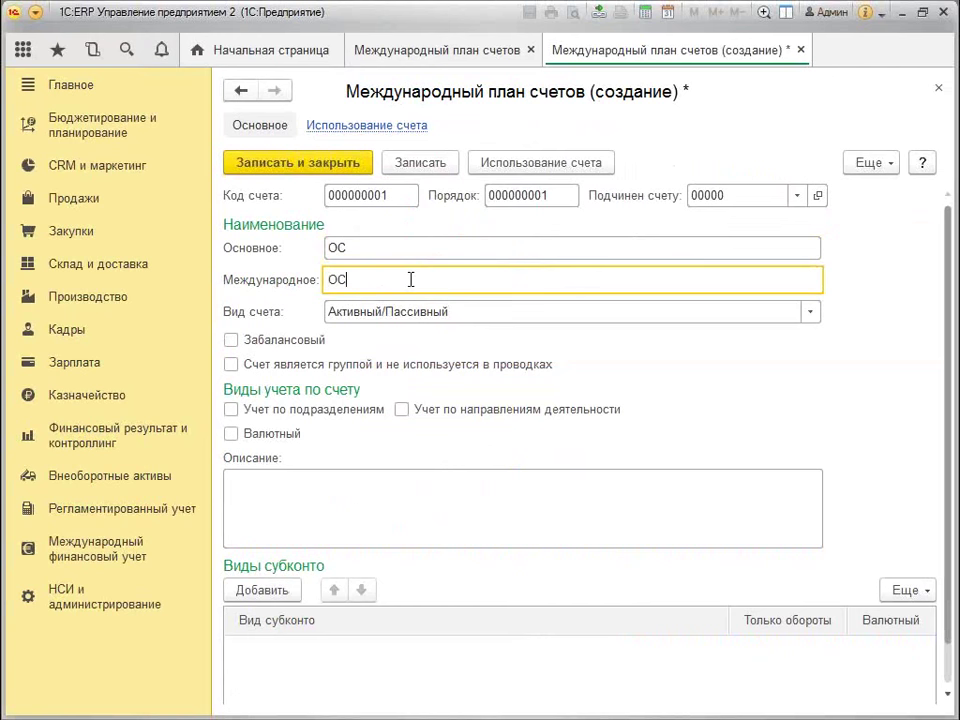
Step: Set the new account's type (Вид счета) to Активный
left_click(805, 313)
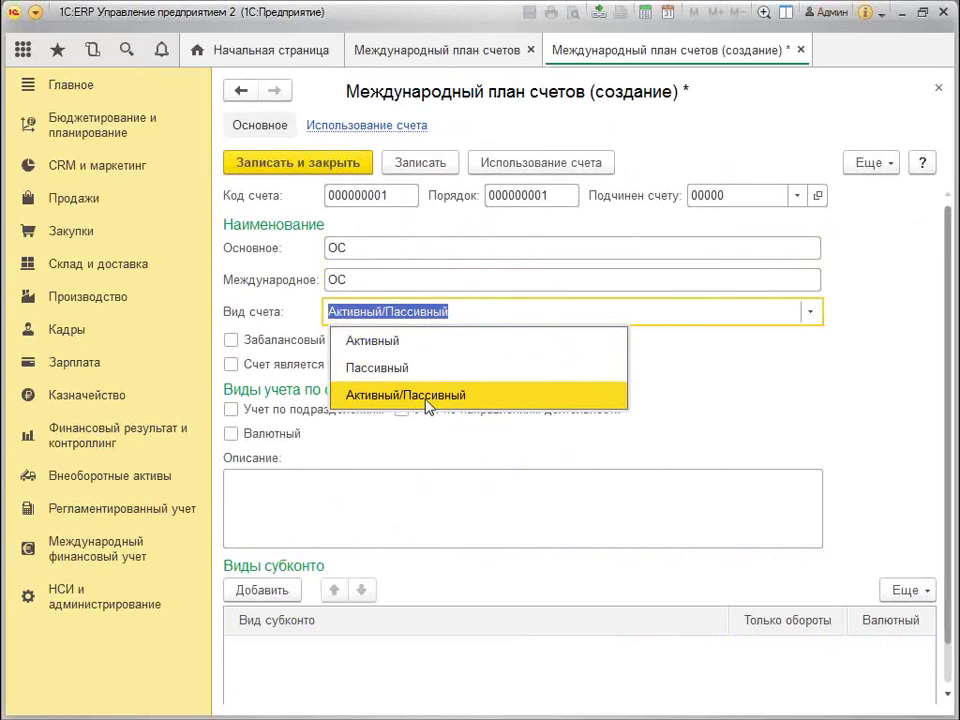
left_click(360, 342)
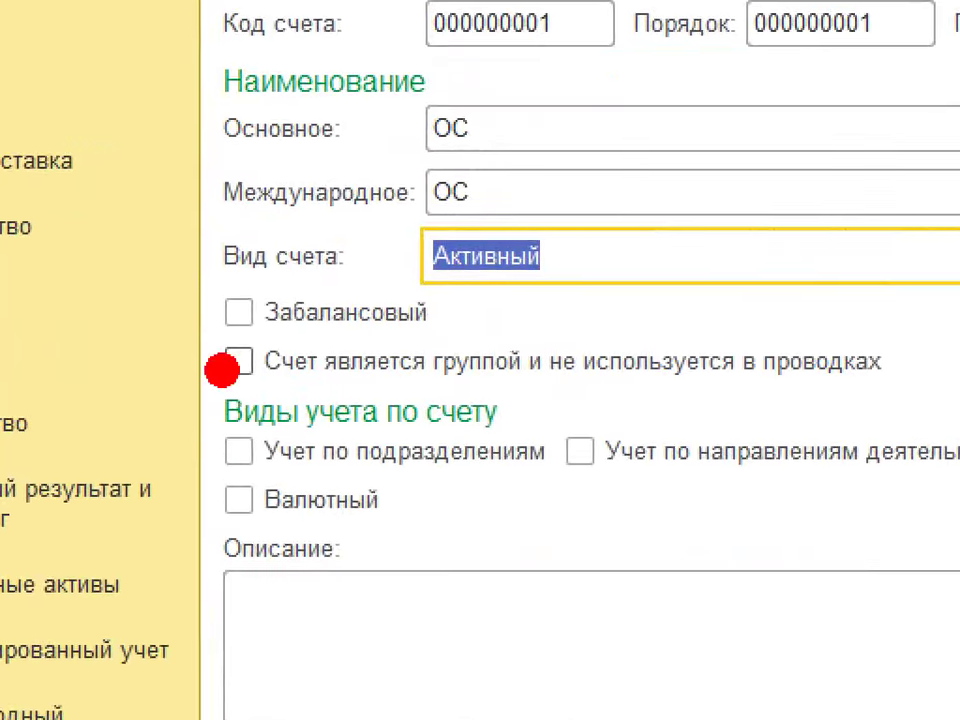
mouse_move(181, 334)
left_mouse_down()
mouse_move(288, 388)
mouse_move(580, 343)
left_mouse_up()
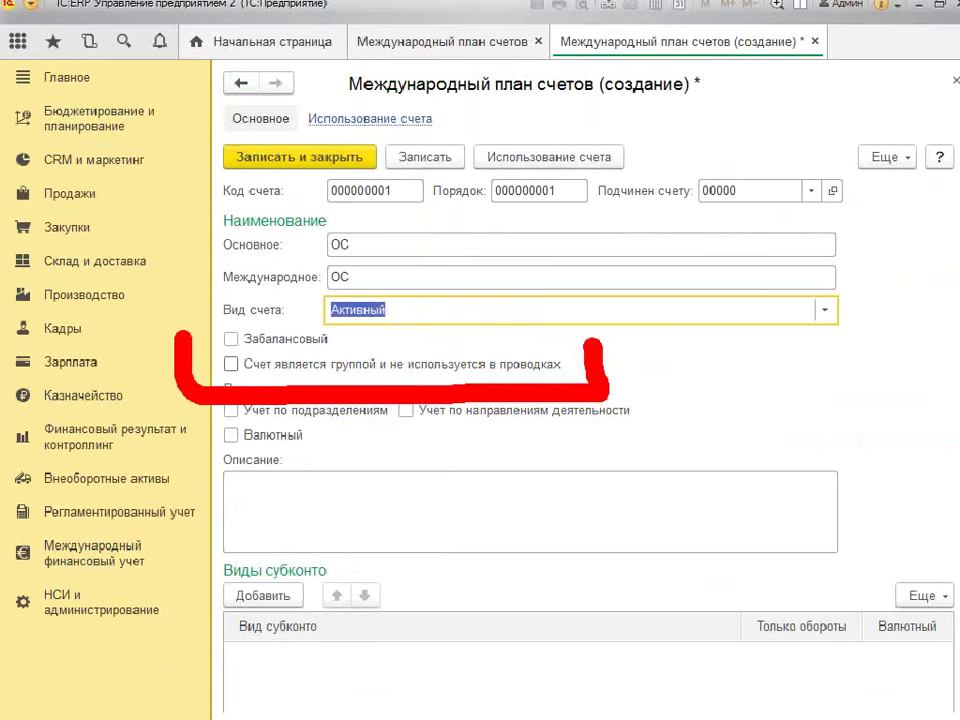
key("Escape")
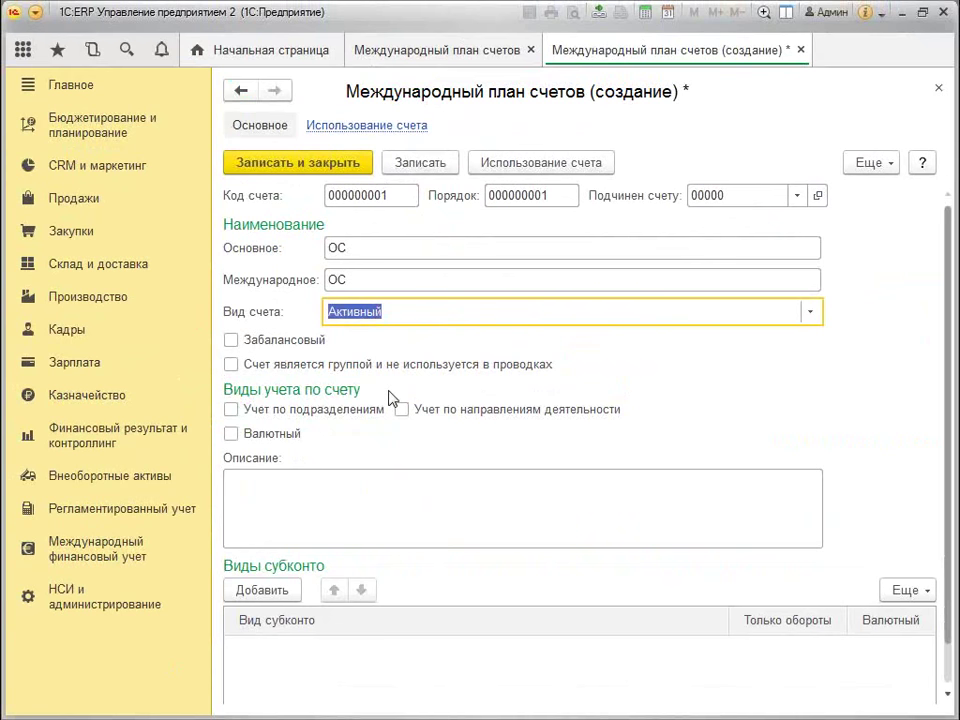
Step: Enable Учет по подразделениям for the account and enter ОС as its description
left_click(231, 410)
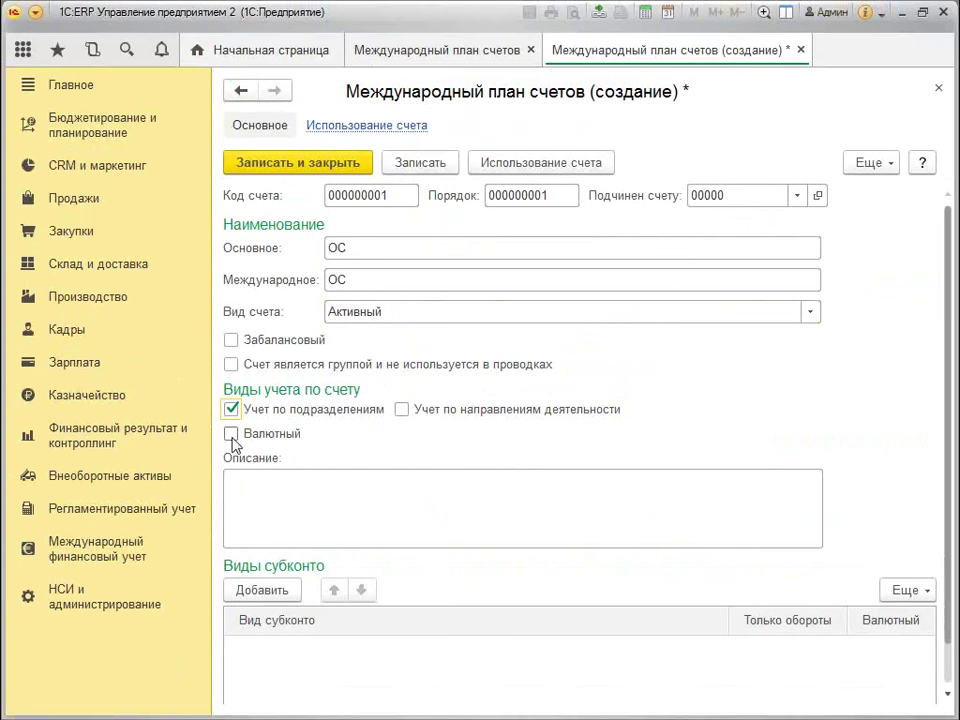
left_click(304, 449)
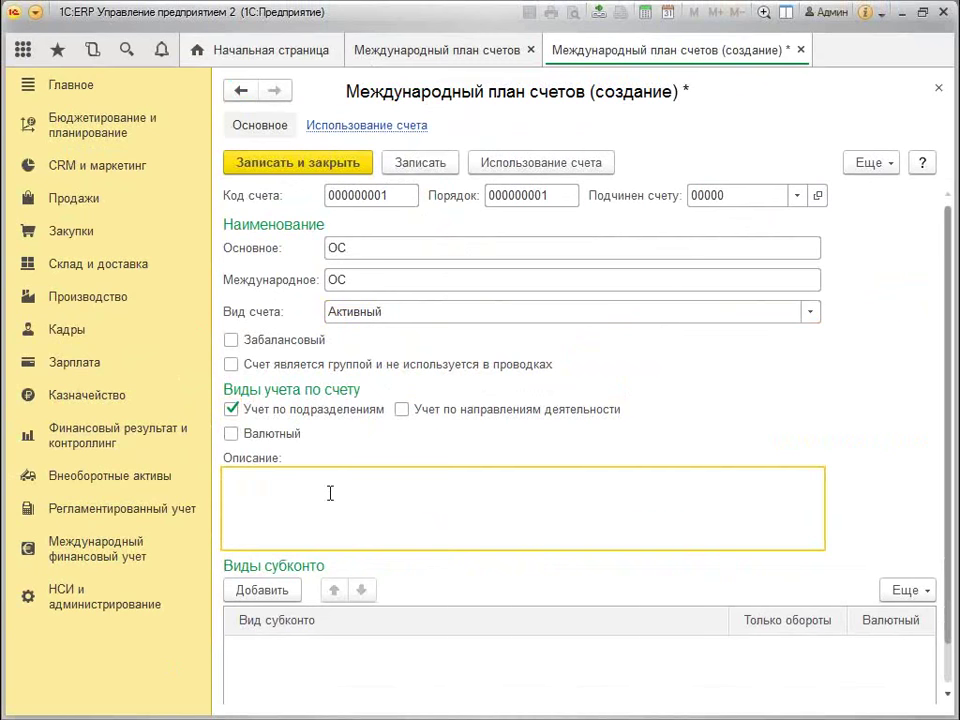
scroll(420, 530, "down", 1)
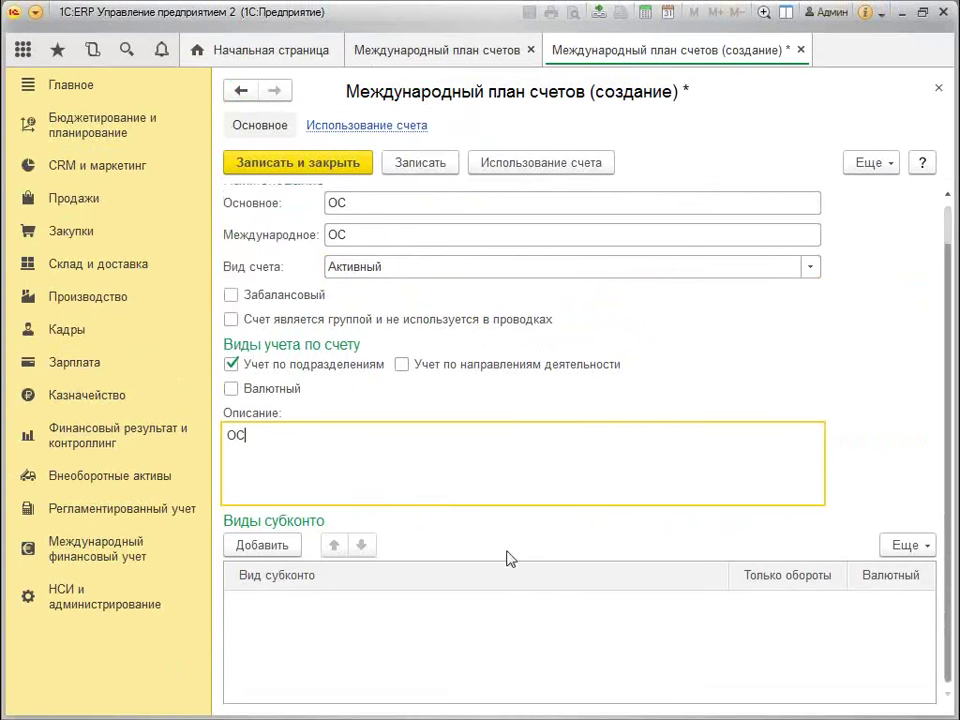
Step: Add Основные средства as the account's subconto type without limiting it to turnovers, and save and close the account
left_click(293, 550)
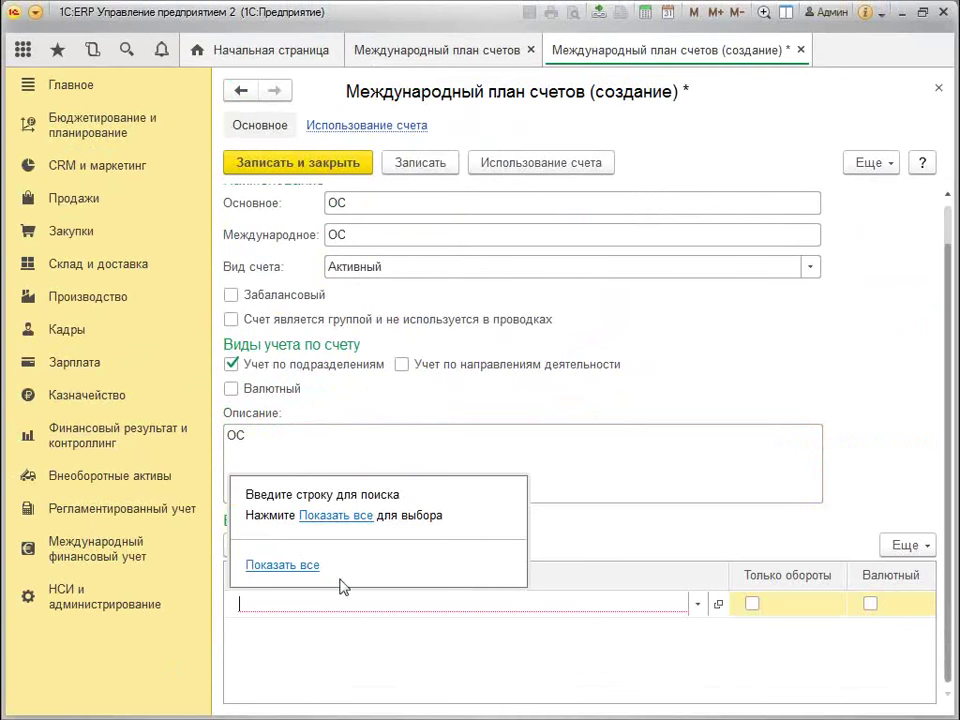
left_click(320, 574)
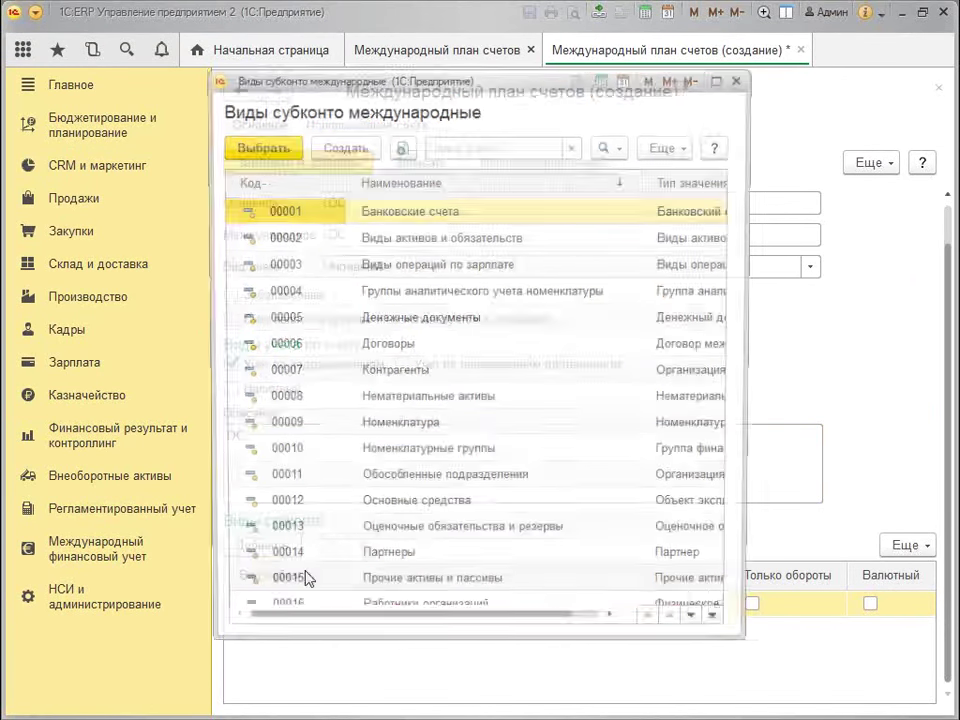
double_click(437, 514)
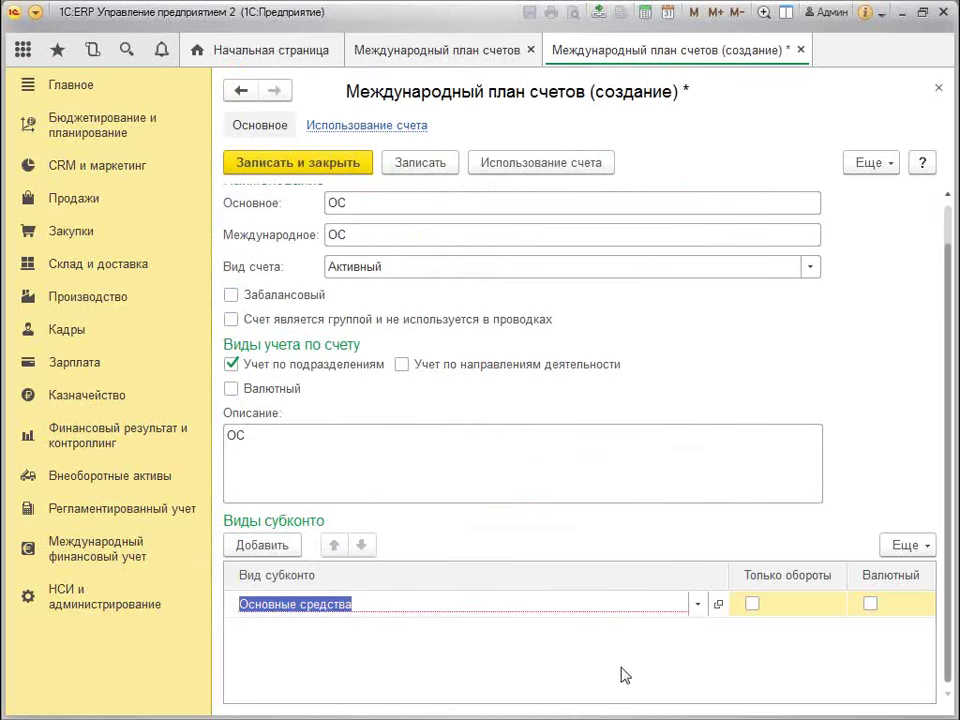
left_click(752, 604)
left_click(752, 604)
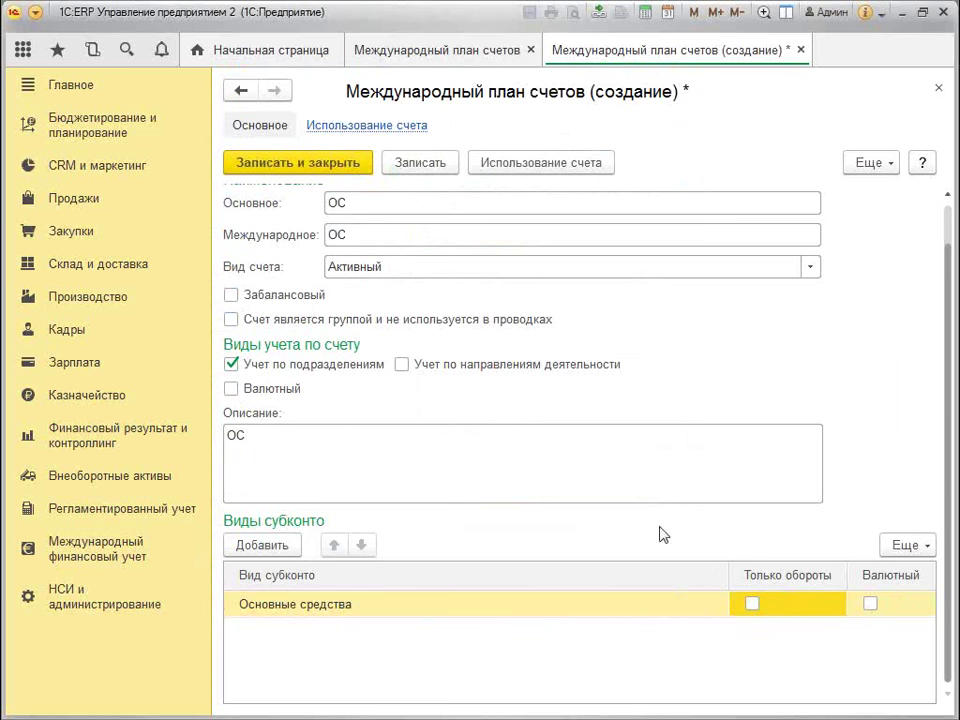
left_click(298, 162)
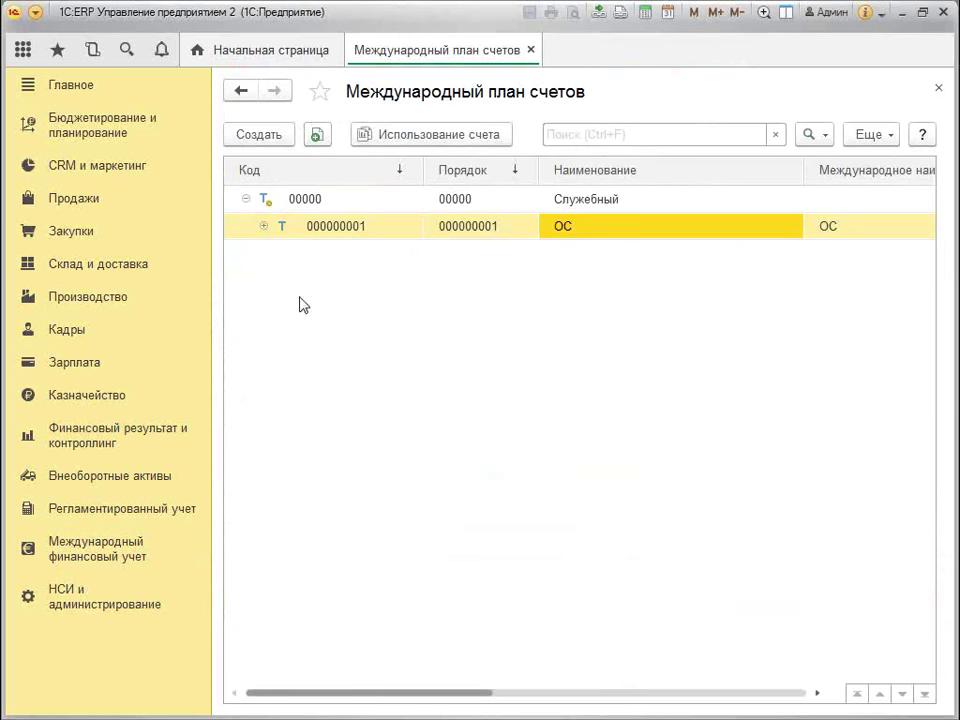
Step: Look through the additional commands available for the ОС account and close the international chart of accounts
left_click(320, 228)
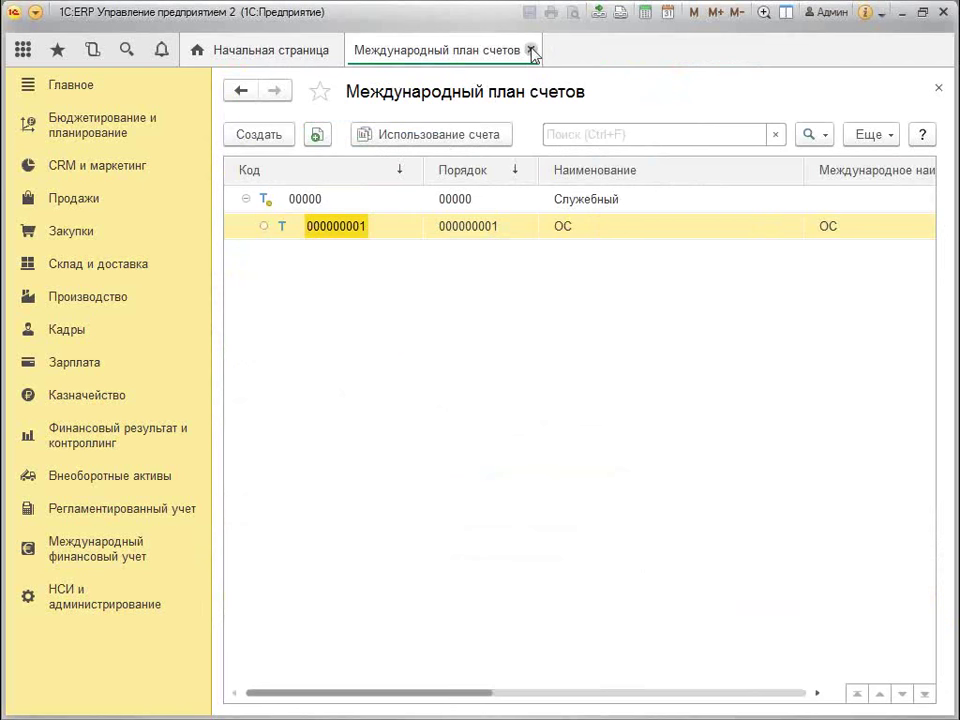
left_click(870, 134)
scroll(820, 450, "down", 1)
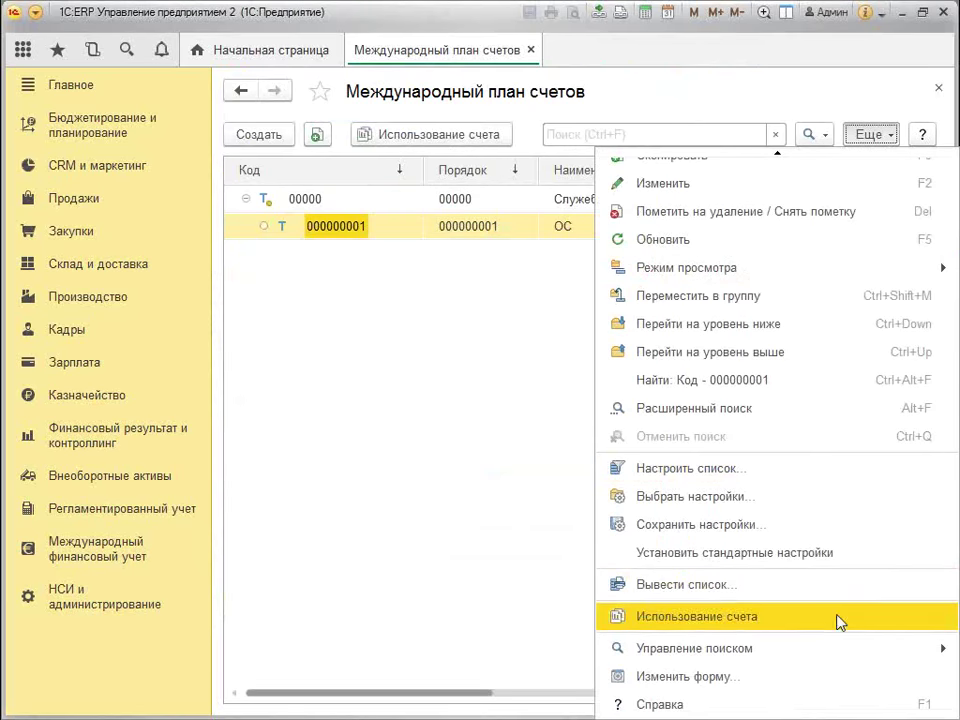
left_click(445, 500)
left_click(531, 49)
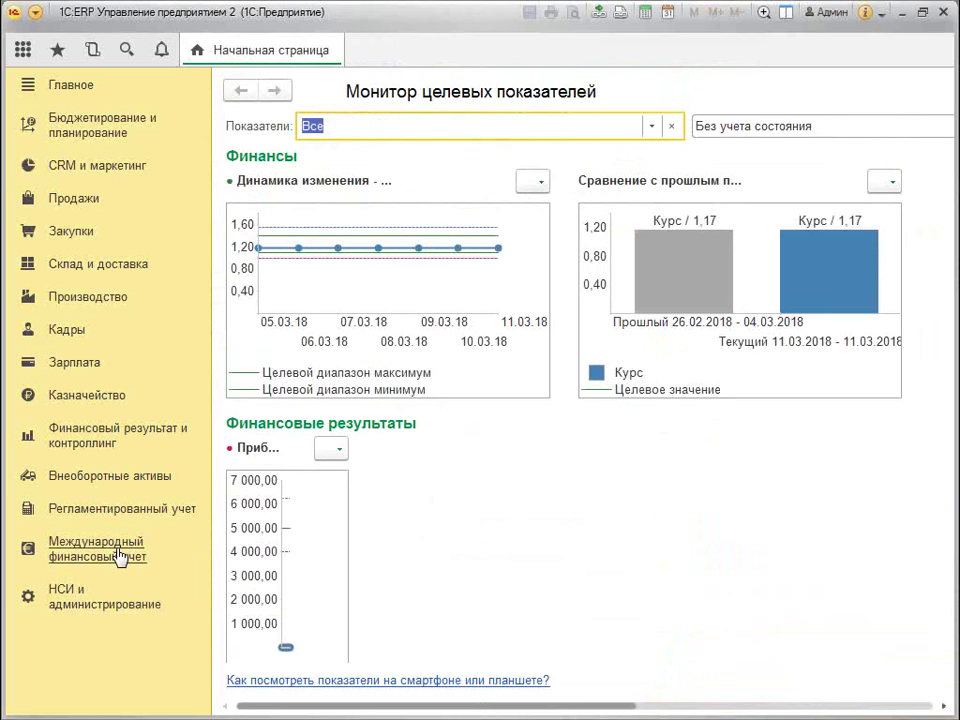
Step: Open the Номенклатура settings for reference data and sections under НСИ и администрирование
left_click(70, 605)
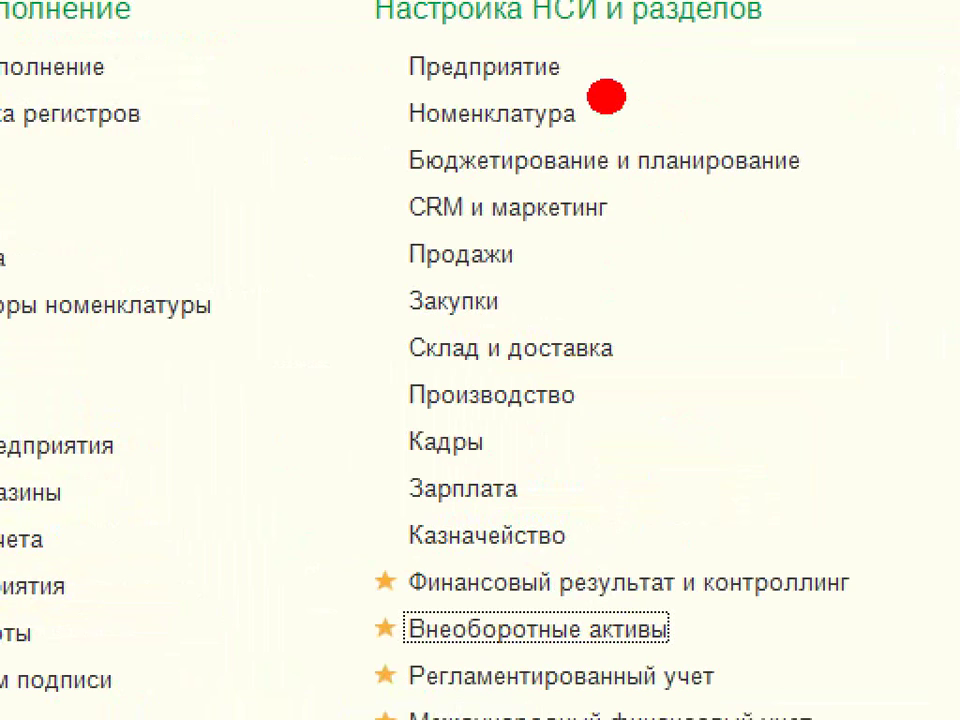
mouse_move(512, 76)
left_mouse_down()
mouse_move(292, 86)
mouse_move(320, 238)
left_mouse_up()
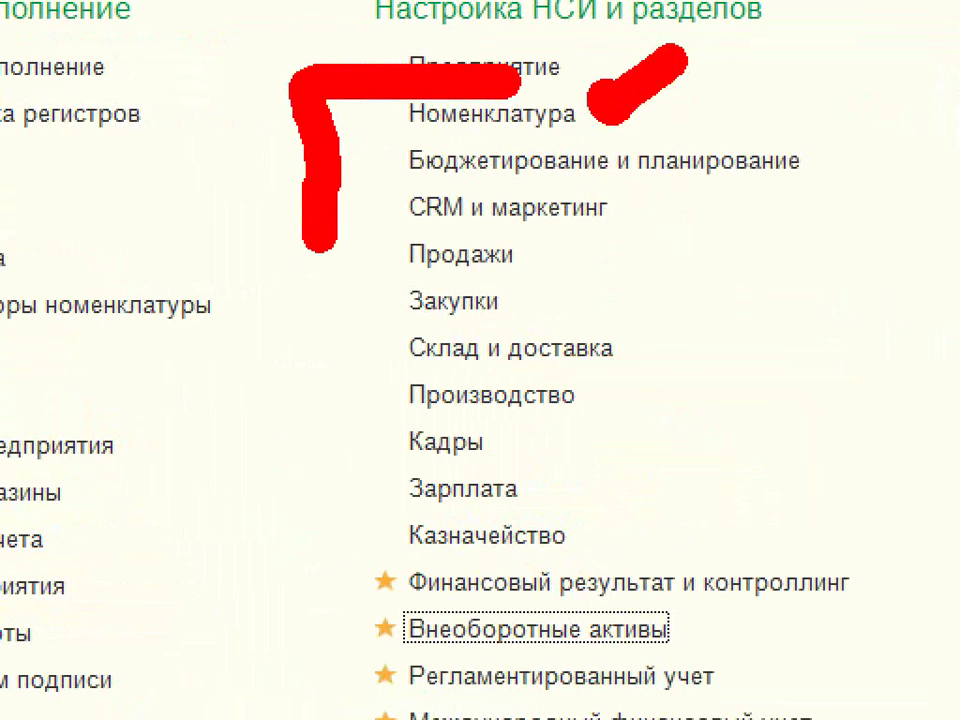
mouse_move(325, 160)
left_mouse_down()
mouse_move(525, 158)
mouse_move(640, 85)
mouse_move(510, 80)
left_mouse_up()
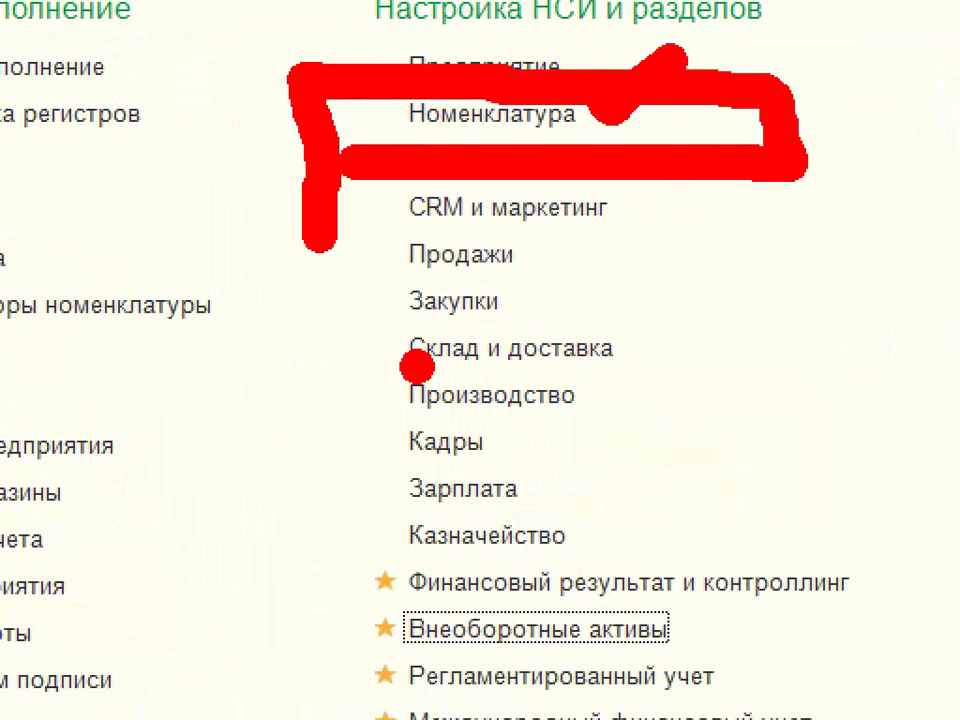
left_click_drag(525, 231, 621, 461)
left_click_drag(488, 472, 510, 245)
left_click_drag(562, 343, 739, 461)
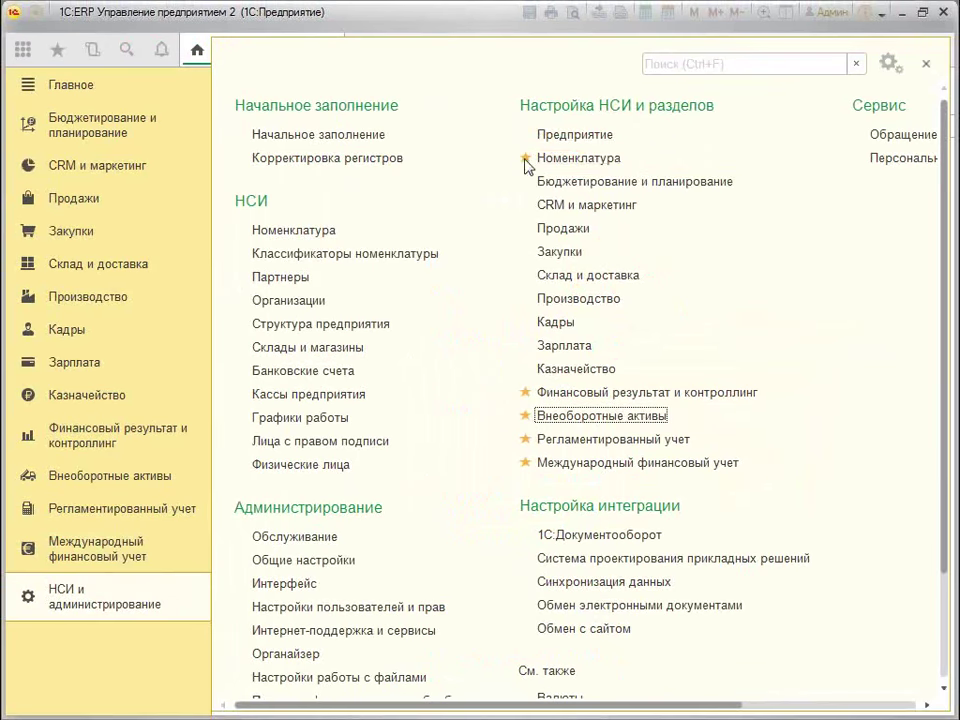
left_click(553, 157)
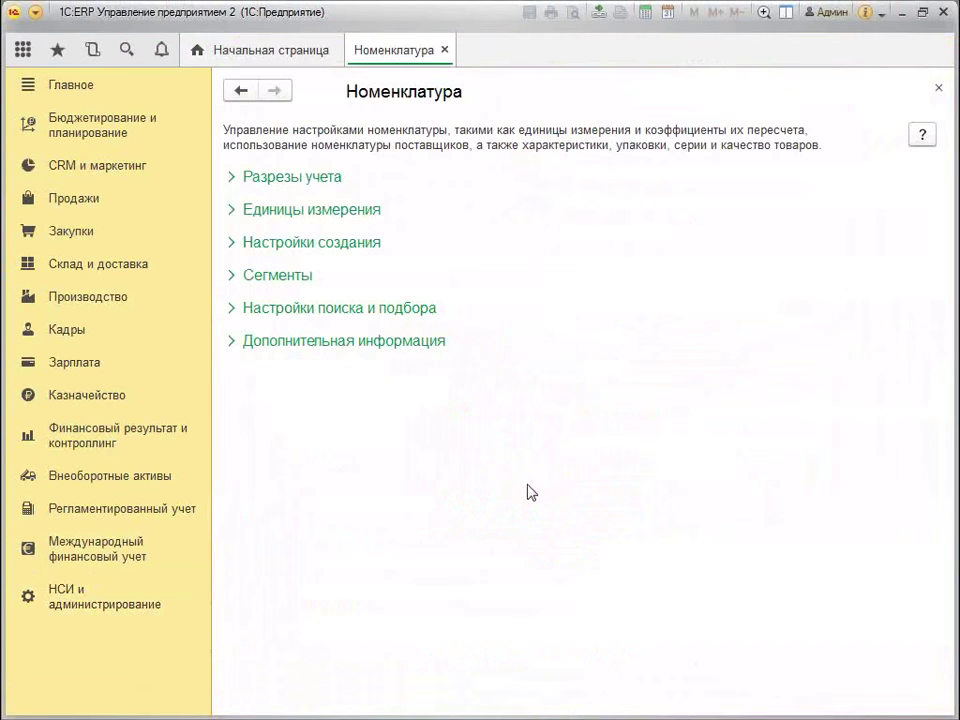
Step: Review every settings group of Номенклатура, from Разрезы учета through Дополнительная информация, and close the settings
left_click(231, 180)
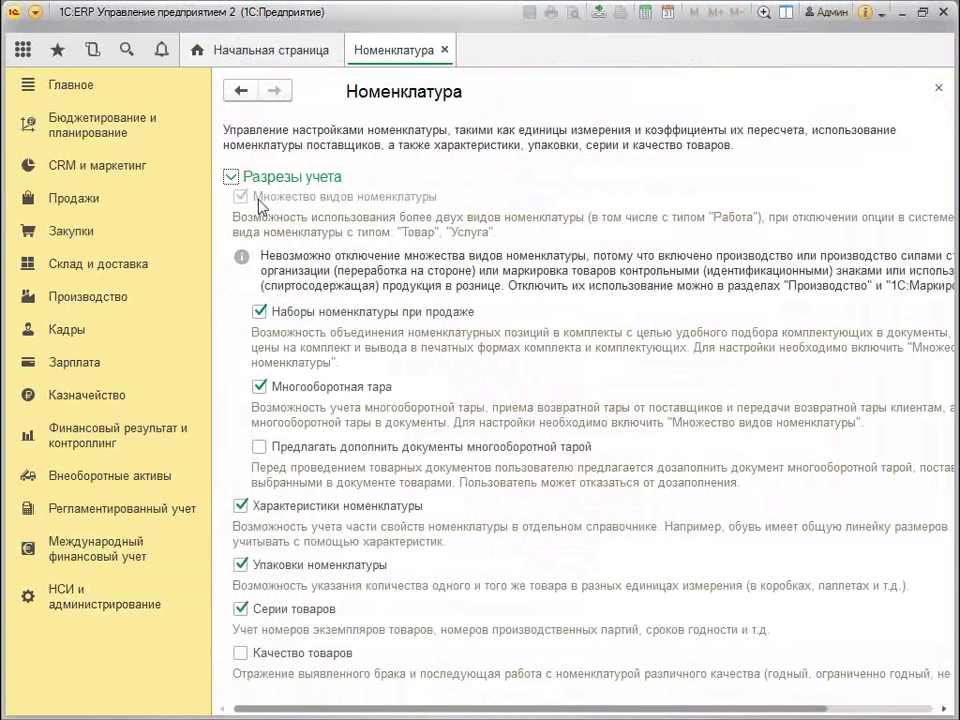
scroll(285, 213, "down", 4)
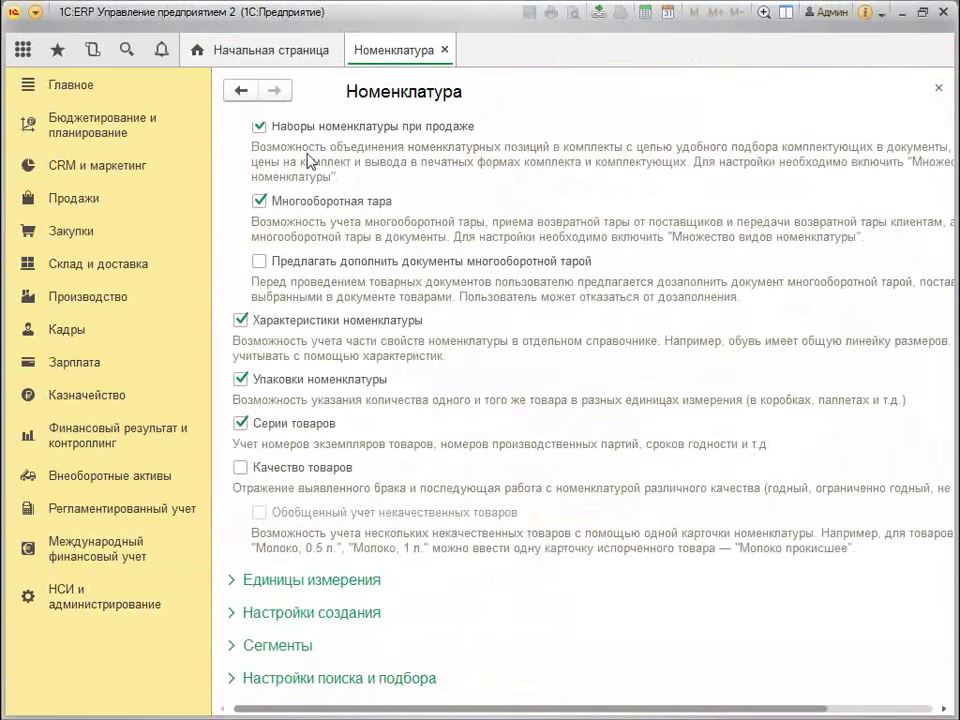
scroll(290, 255, "down", 1)
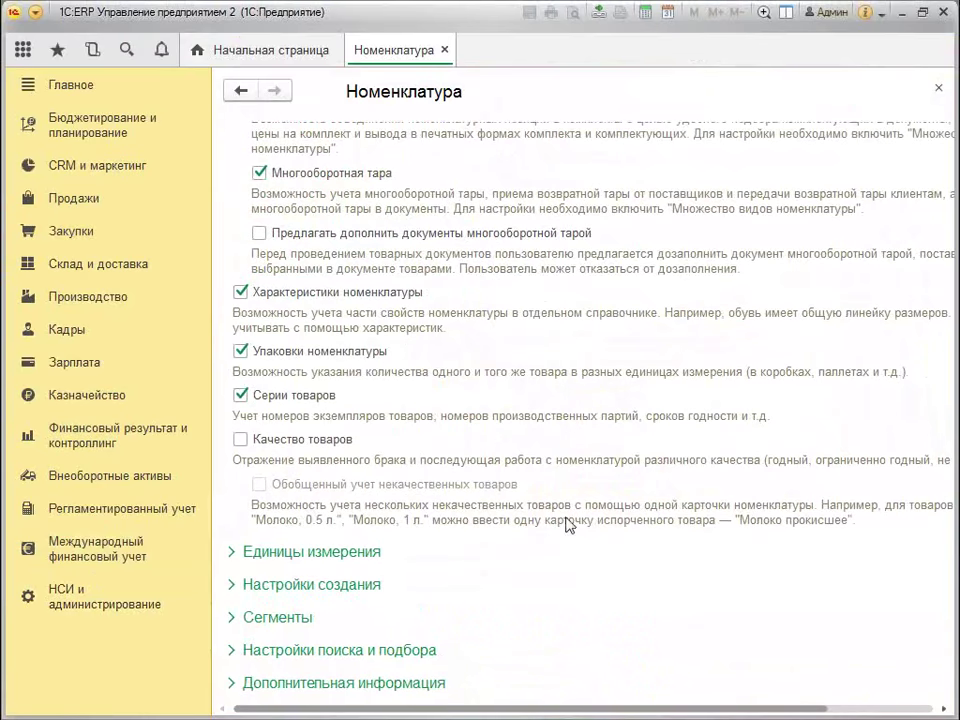
left_click(232, 553)
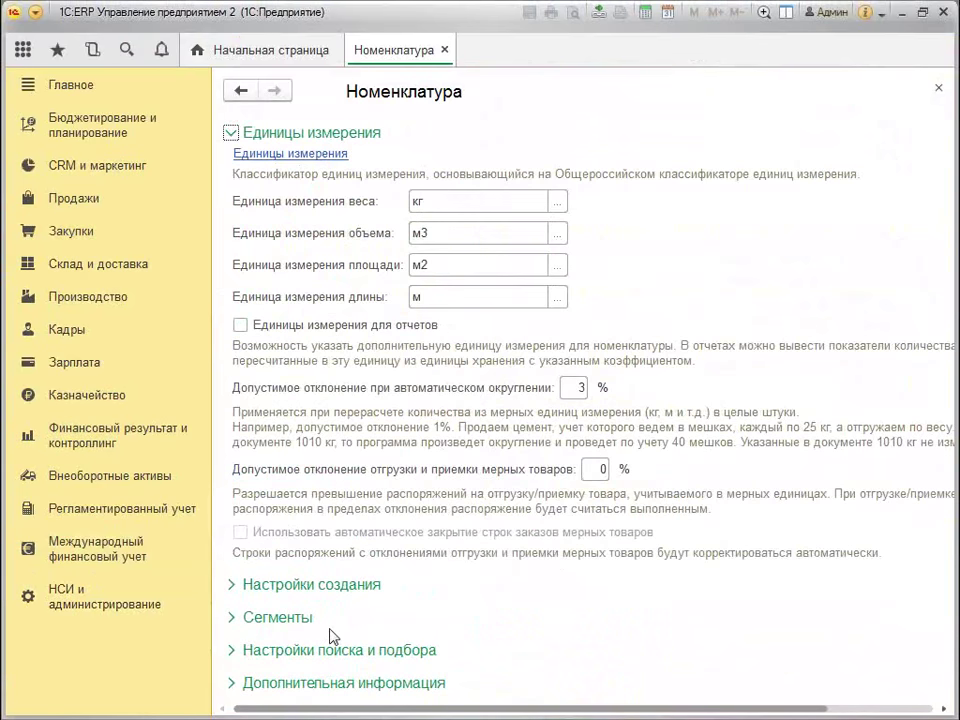
left_click(305, 584)
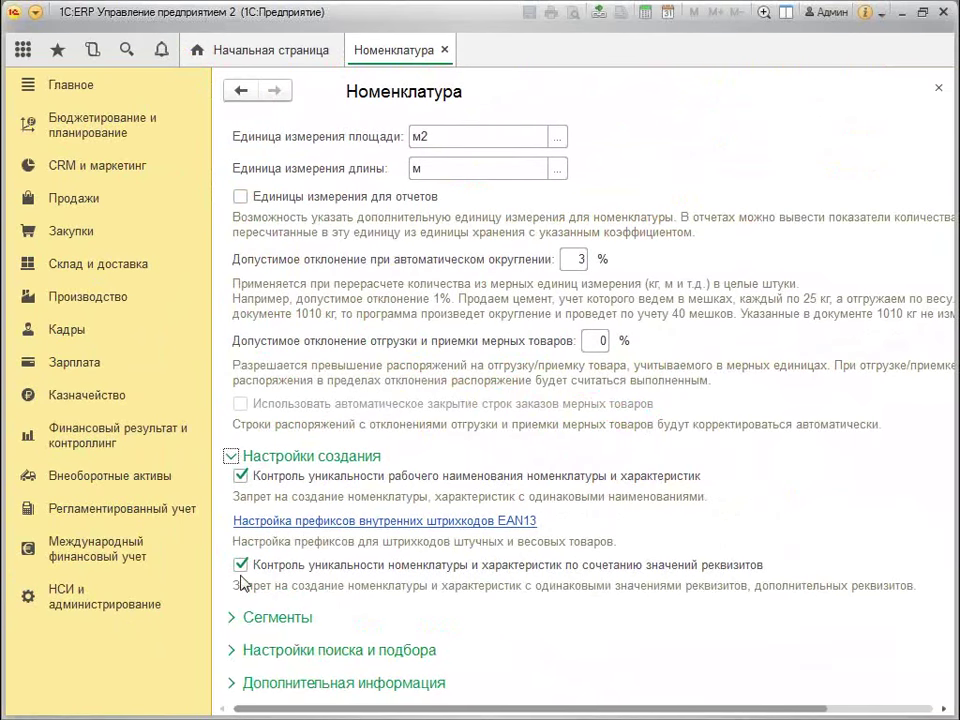
left_click(230, 617)
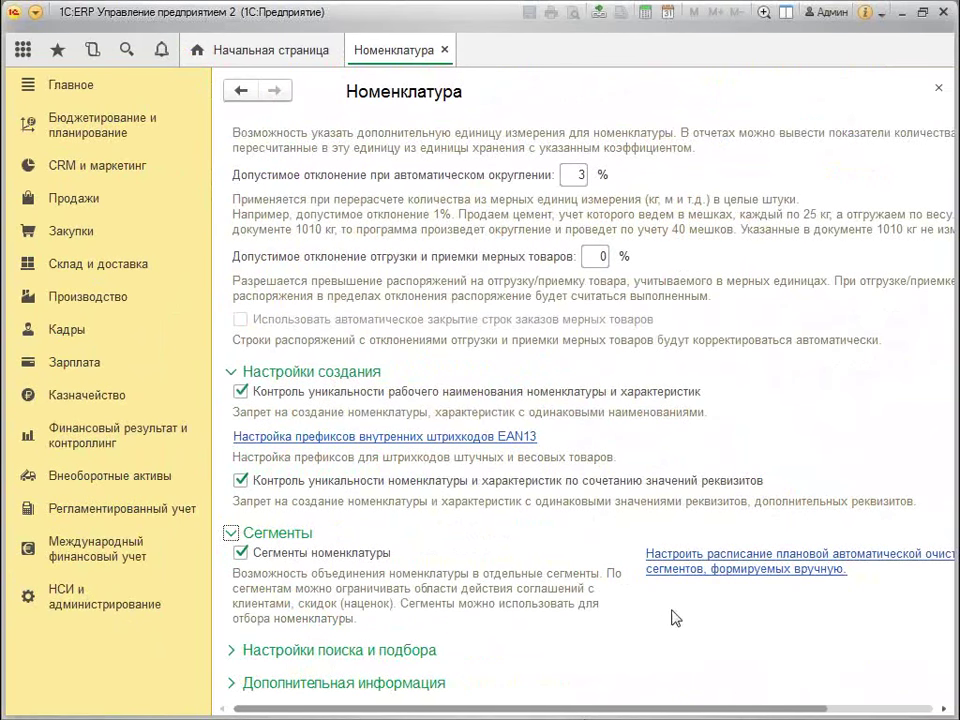
left_click(233, 651)
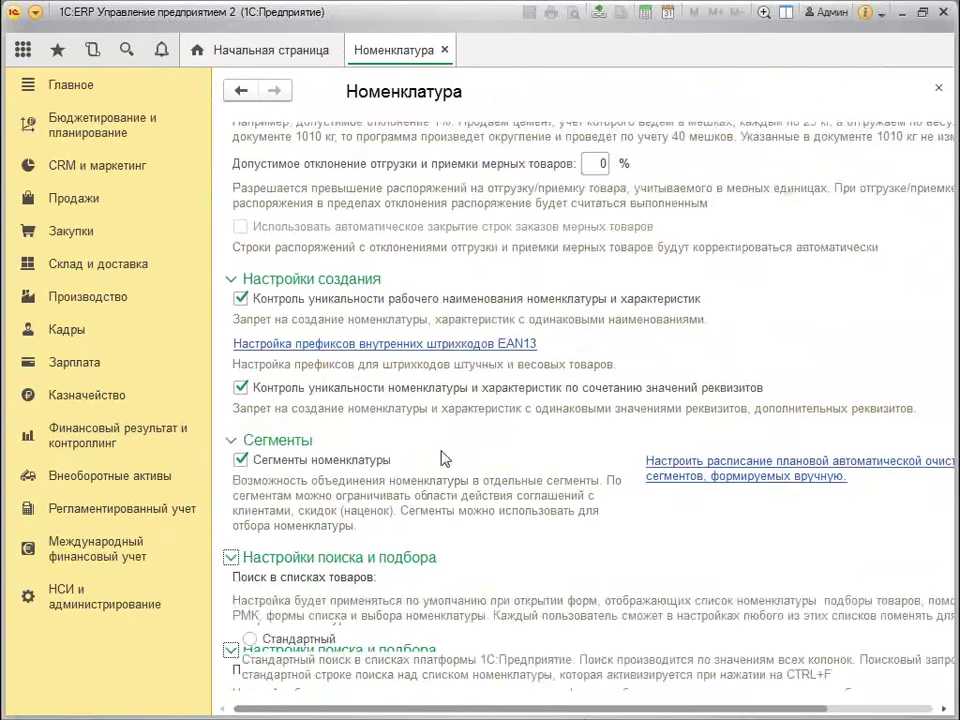
left_click(233, 684)
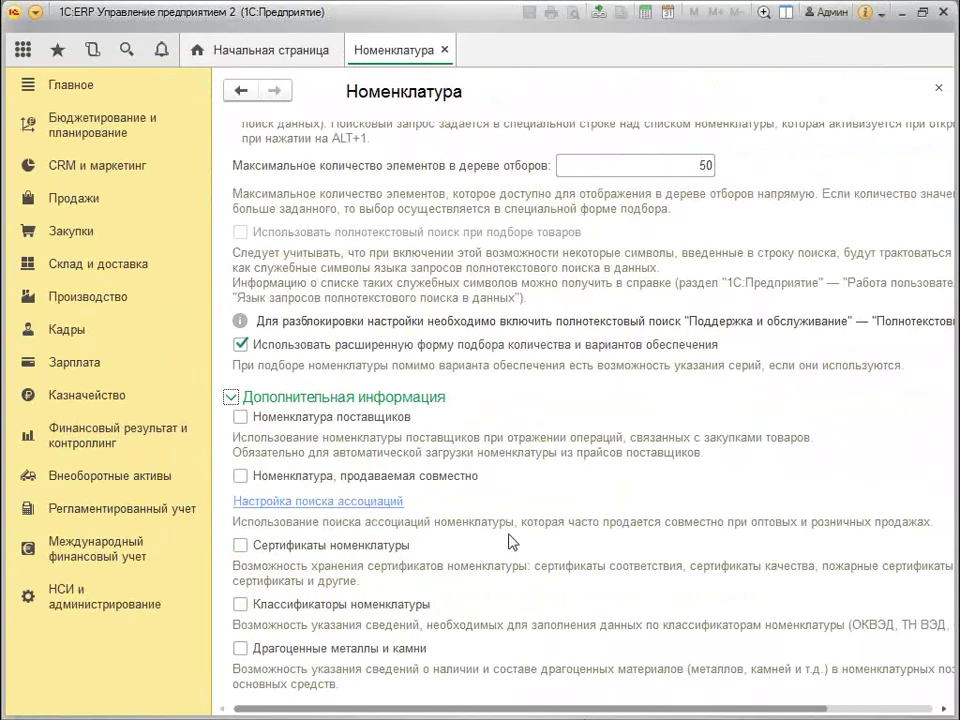
scroll(355, 320, "up", 5)
left_click(445, 50)
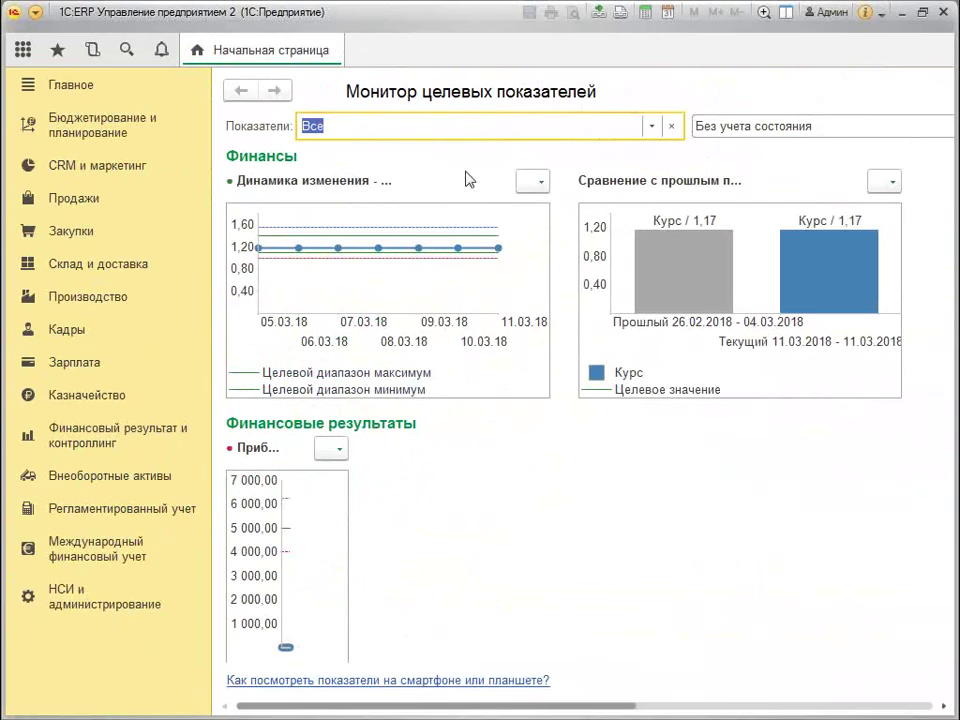
Step: Look over the Международный финансовый учет and Регламентированный учет sections and open the Международный финансовый учет settings under НСИ и администрирование
left_click(95, 553)
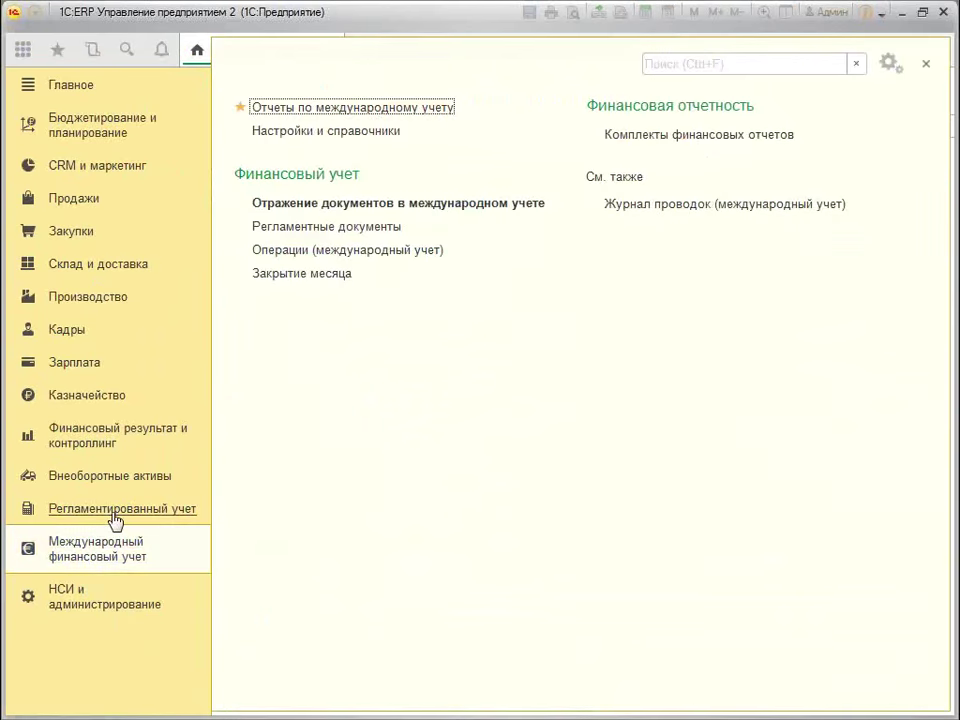
left_click(118, 509)
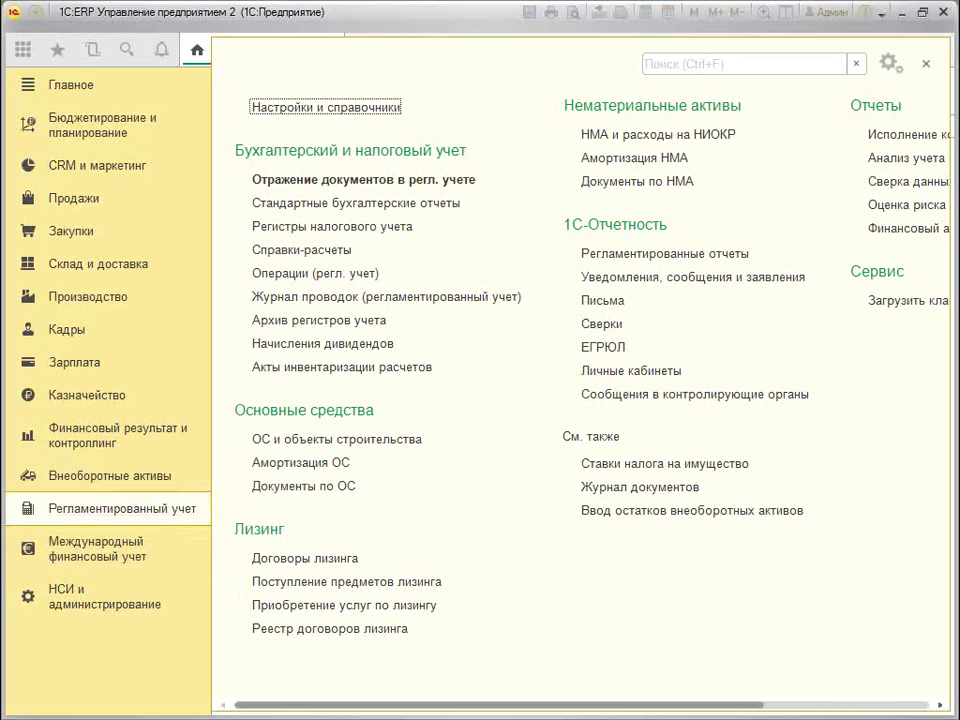
left_click(62, 598)
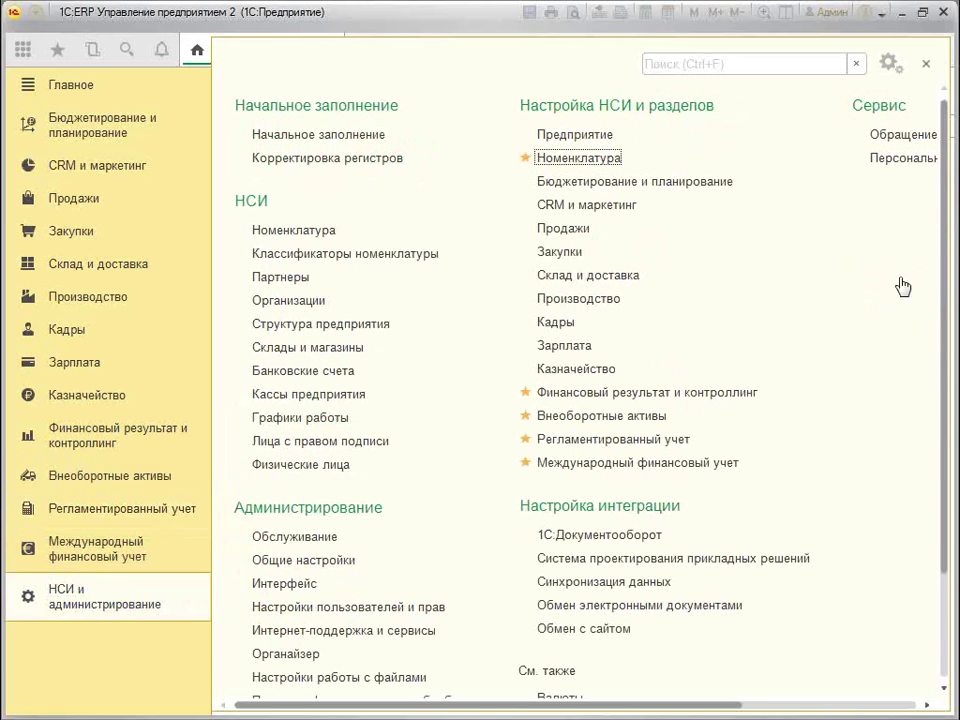
left_click(620, 463)
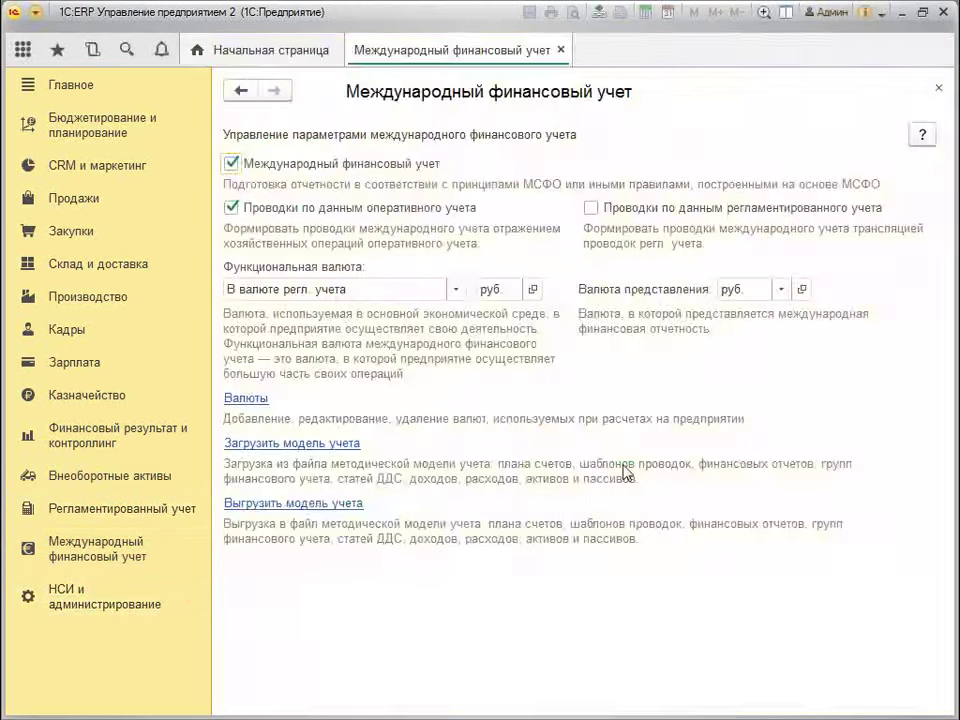
left_click(90, 556)
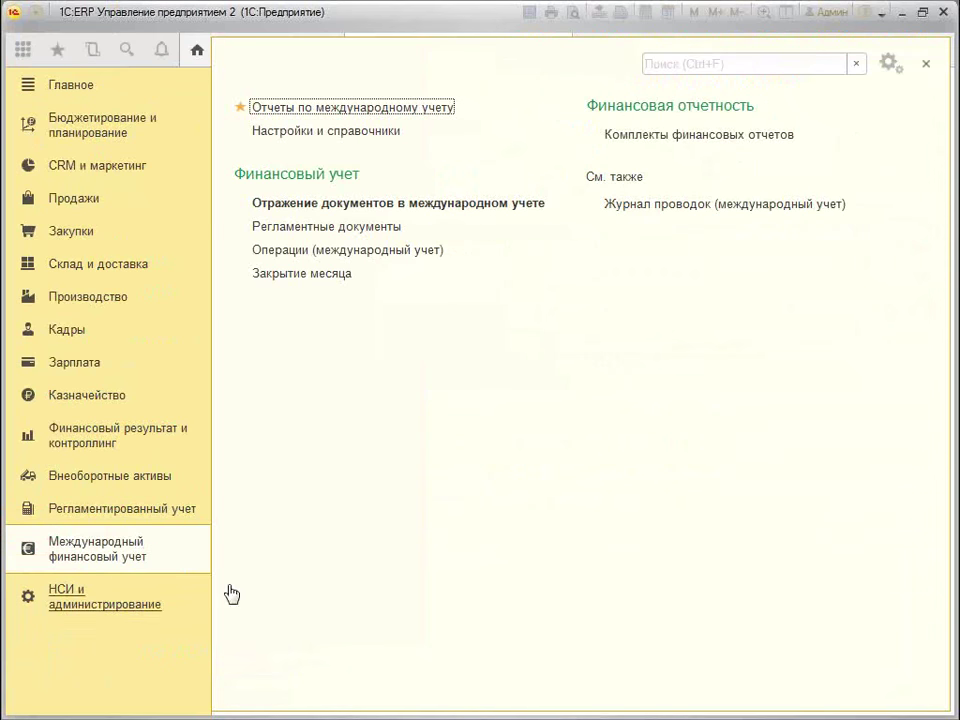
left_click(115, 604)
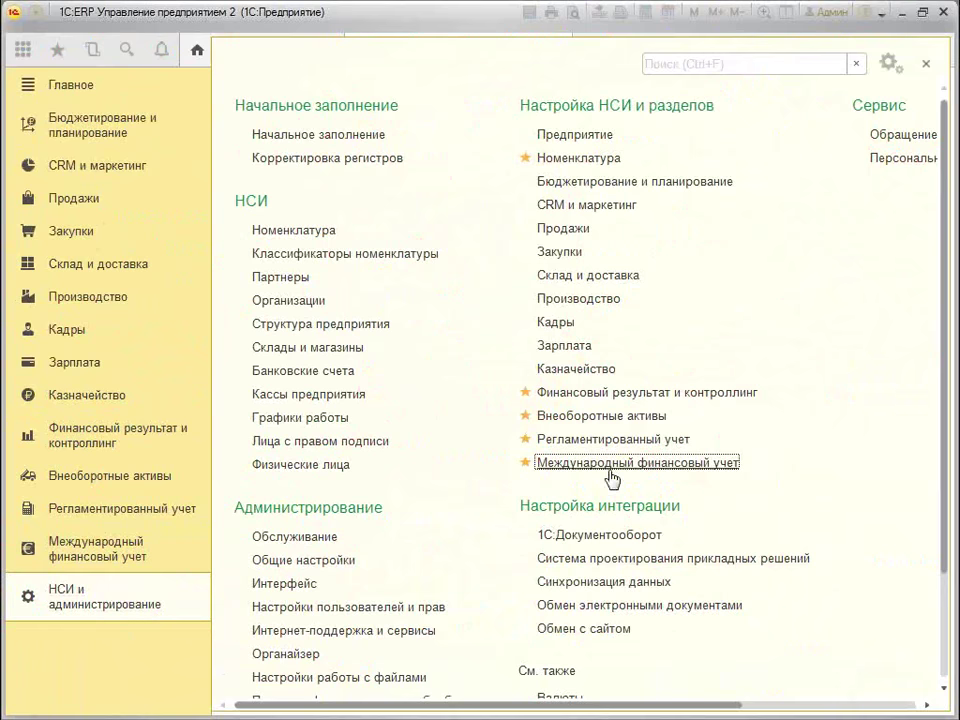
left_click(615, 465)
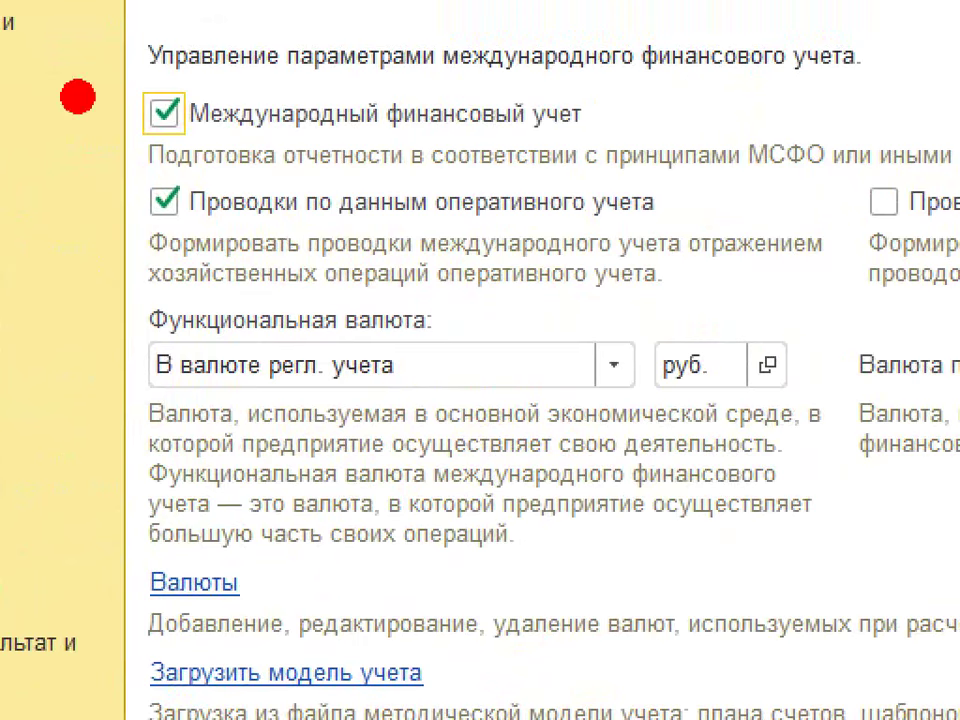
left_click_drag(121, 120, 690, 357)
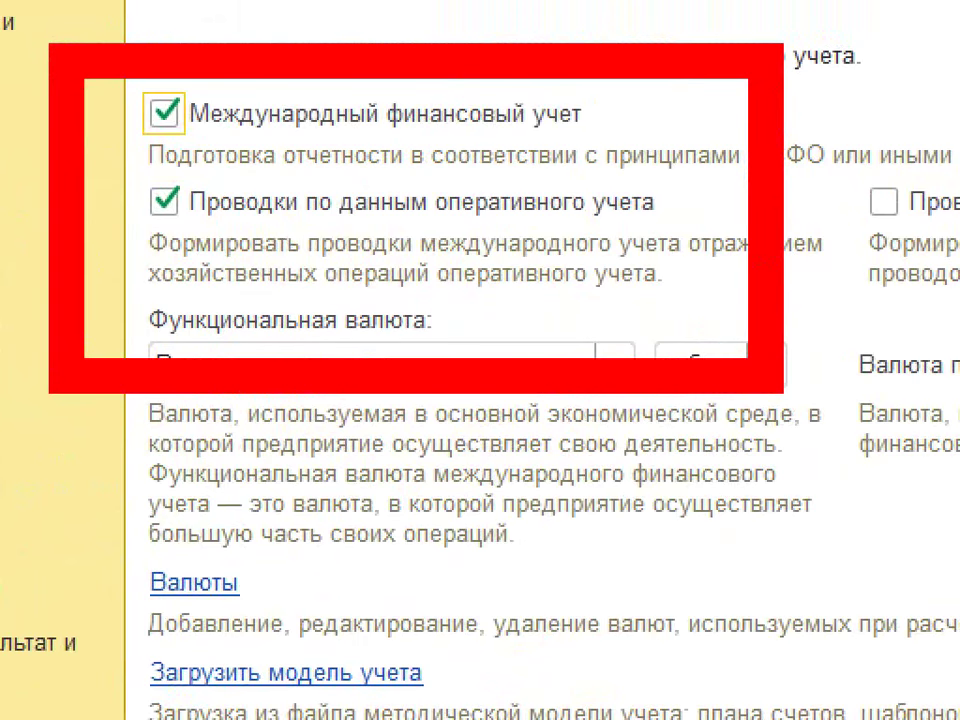
mouse_move(350, 160)
left_mouse_down()
mouse_move(468, 197)
mouse_move(545, 250)
mouse_move(700, 150)
mouse_move(615, 185)
mouse_move(715, 275)
left_mouse_up()
left_click_drag(608, 548, 615, 553)
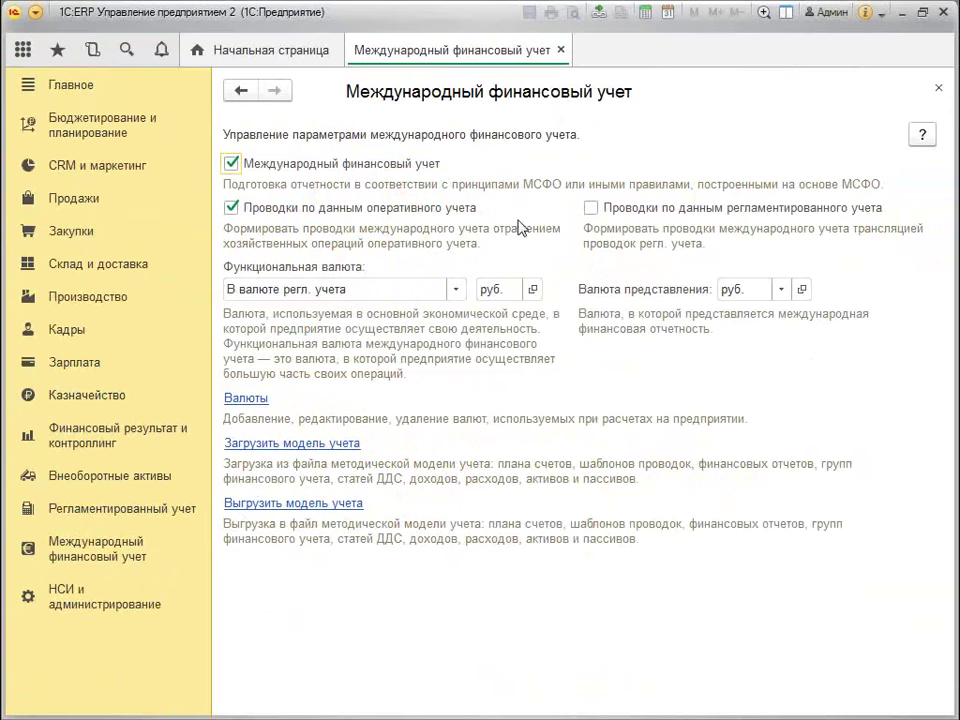
Step: Try enabling Проводки по данным регламентированного учета for international accounting and turn it off again
left_click(883, 202)
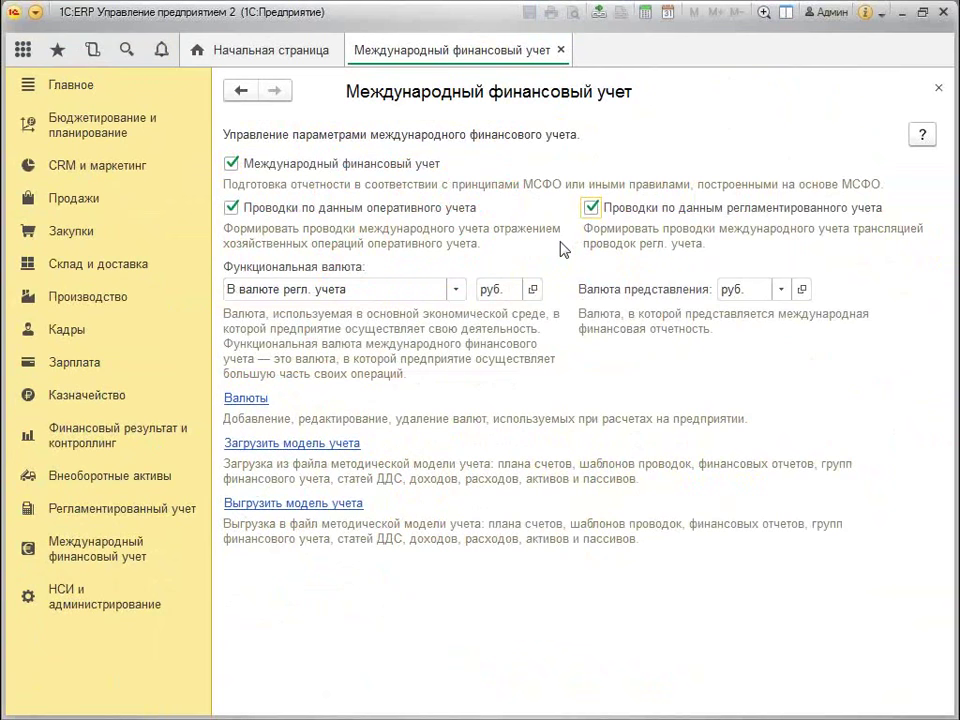
left_click(591, 210)
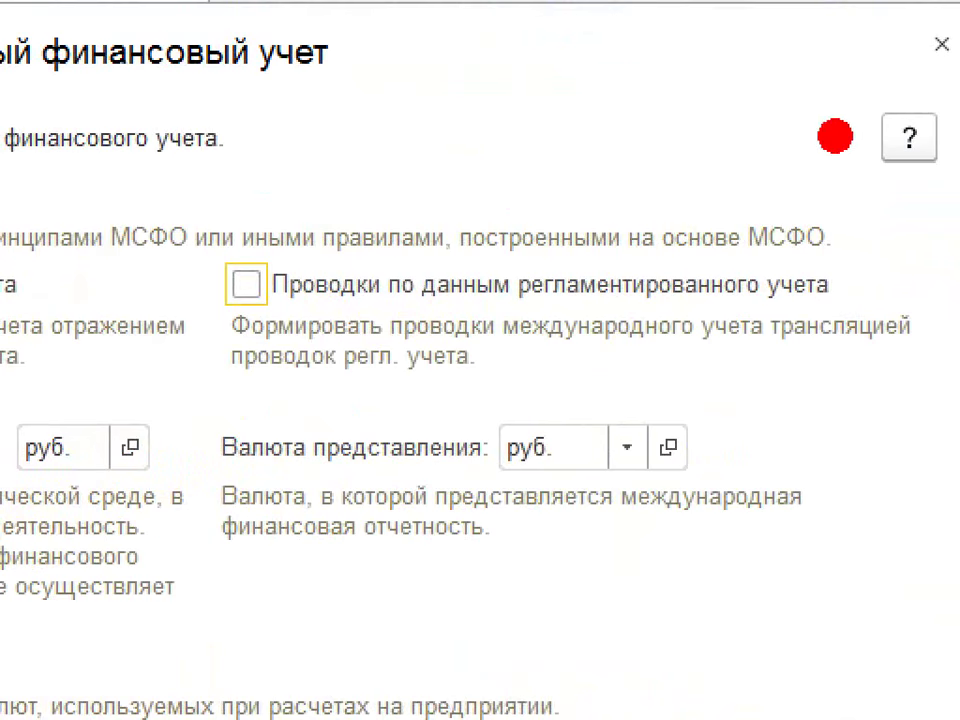
mouse_move(835, 136)
left_mouse_down()
mouse_move(236, 150)
mouse_move(950, 385)
mouse_move(830, 155)
left_mouse_up()
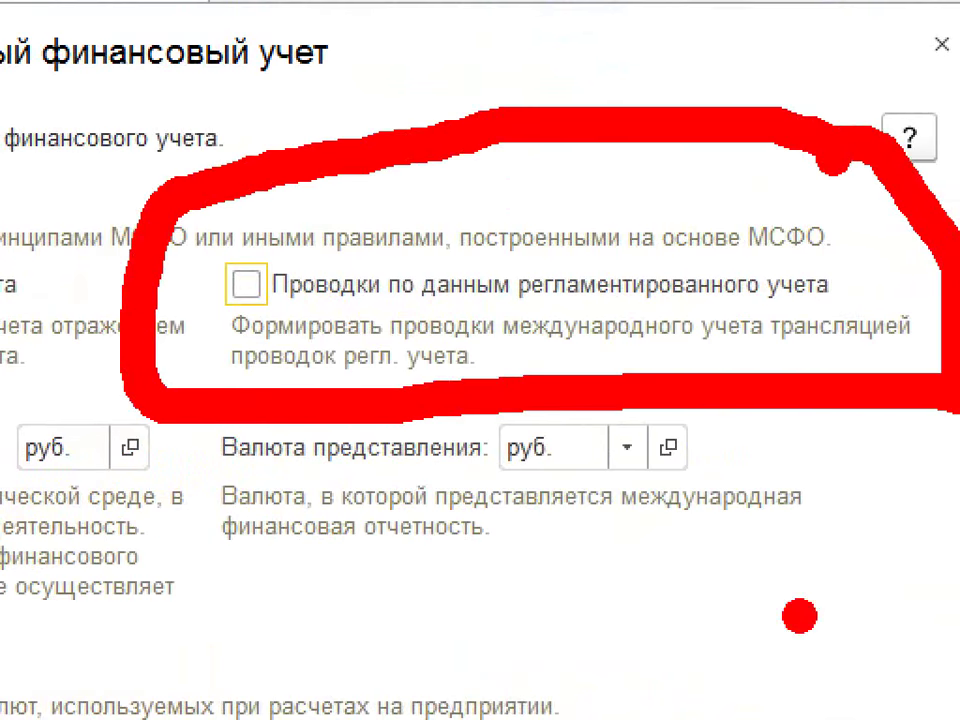
left_click_drag(800, 616, 830, 520)
left_click_drag(300, 705, 195, 465)
left_click_drag(180, 600, 290, 535)
mouse_move(430, 640)
left_mouse_down()
mouse_move(430, 570)
mouse_move(500, 560)
left_mouse_up()
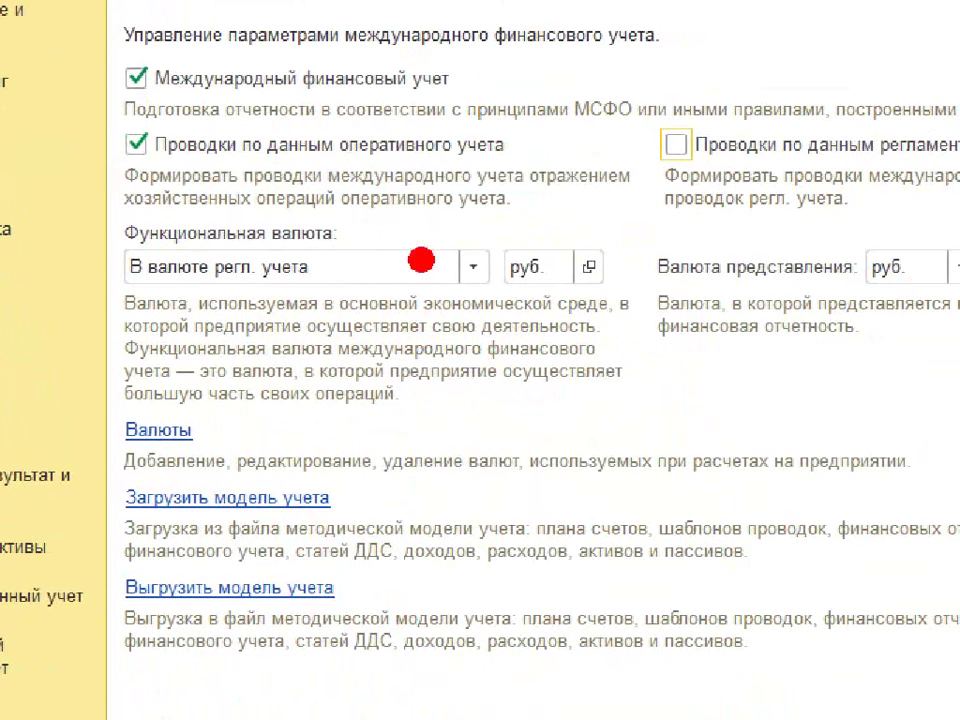
mouse_move(545, 175)
left_mouse_down()
mouse_move(268, 174)
mouse_move(72, 347)
left_mouse_up()
left_click_drag(330, 272, 322, 370)
left_click_drag(272, 375, 335, 373)
left_click_drag(275, 268, 370, 268)
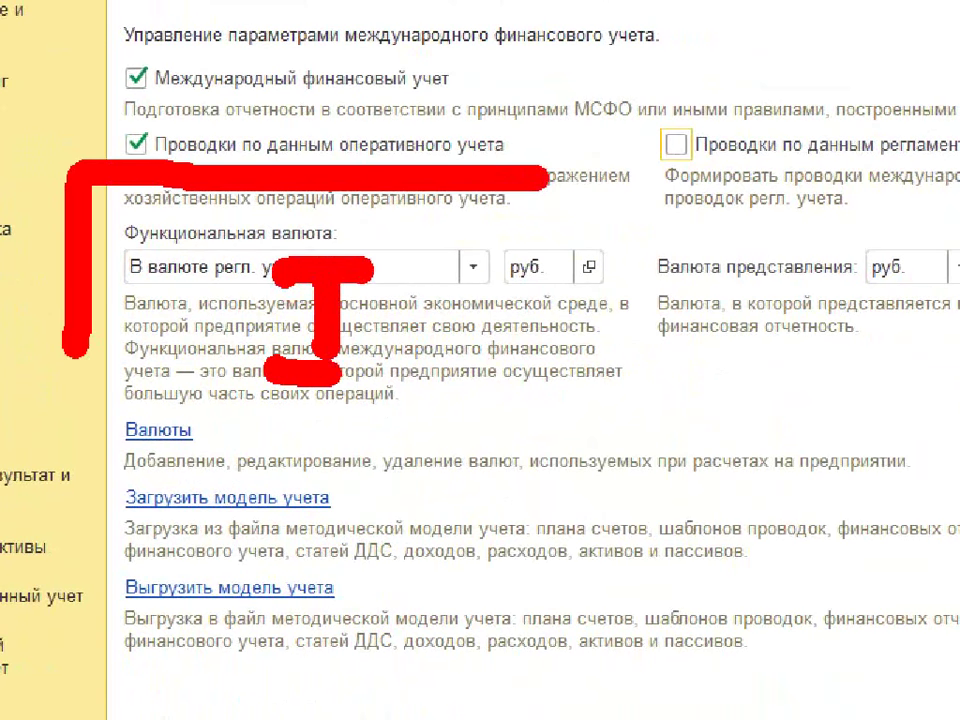
mouse_move(437, 290)
left_mouse_down()
mouse_move(405, 400)
mouse_move(495, 410)
left_mouse_up()
left_click_drag(410, 358, 482, 358)
left_click_drag(605, 308, 540, 410)
left_click(655, 375)
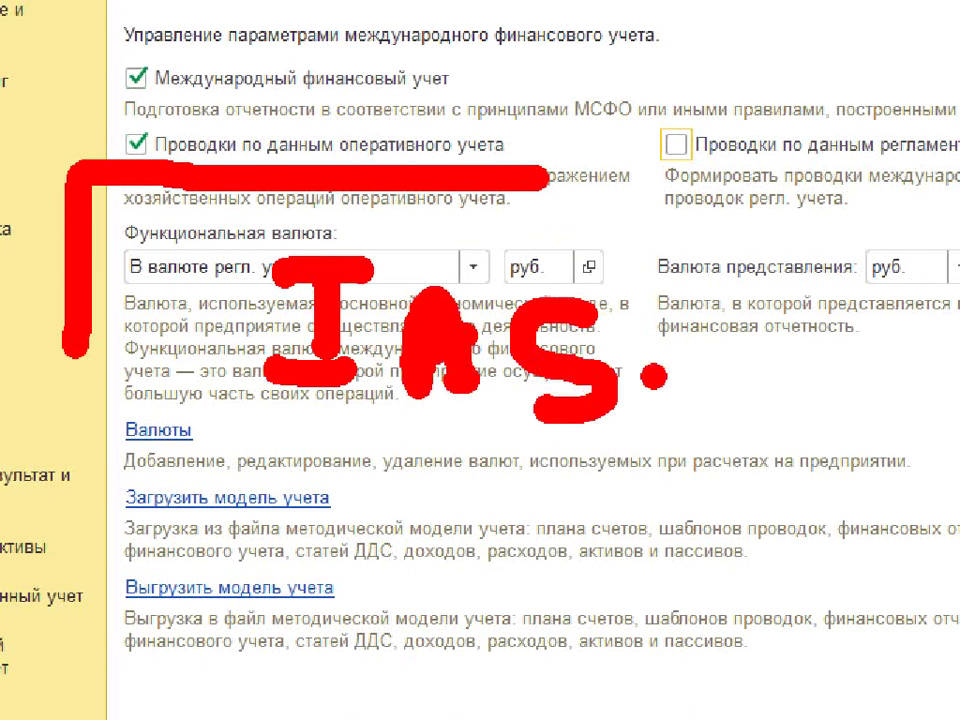
key("ctrl+z")
left_click_drag(672, 305, 740, 415)
left_click_drag(818, 285, 818, 408)
left_click(855, 410)
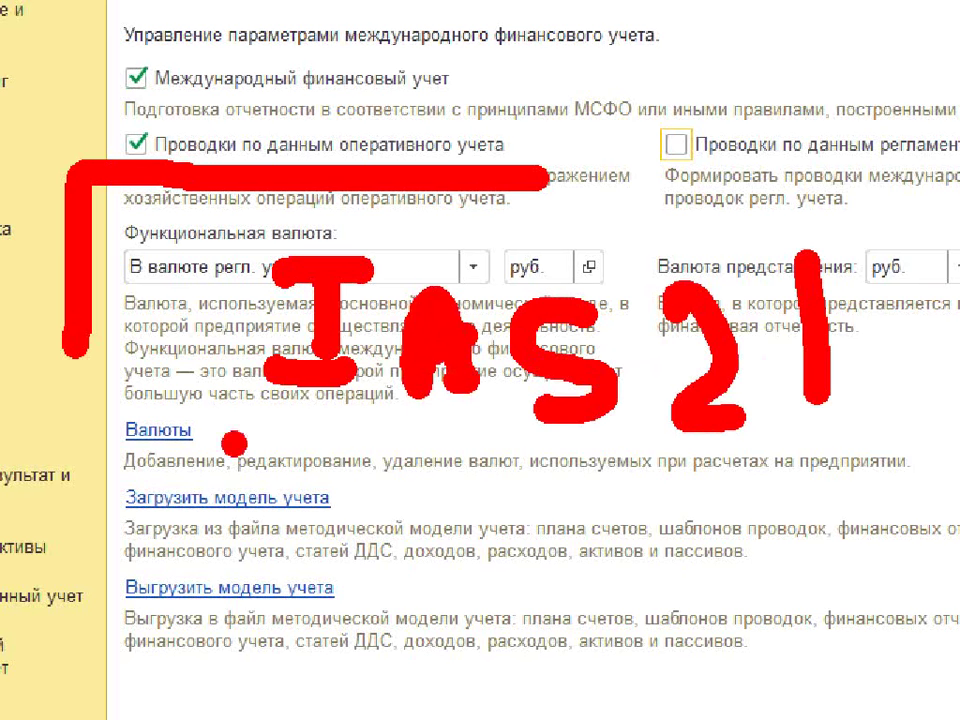
key("Escape")
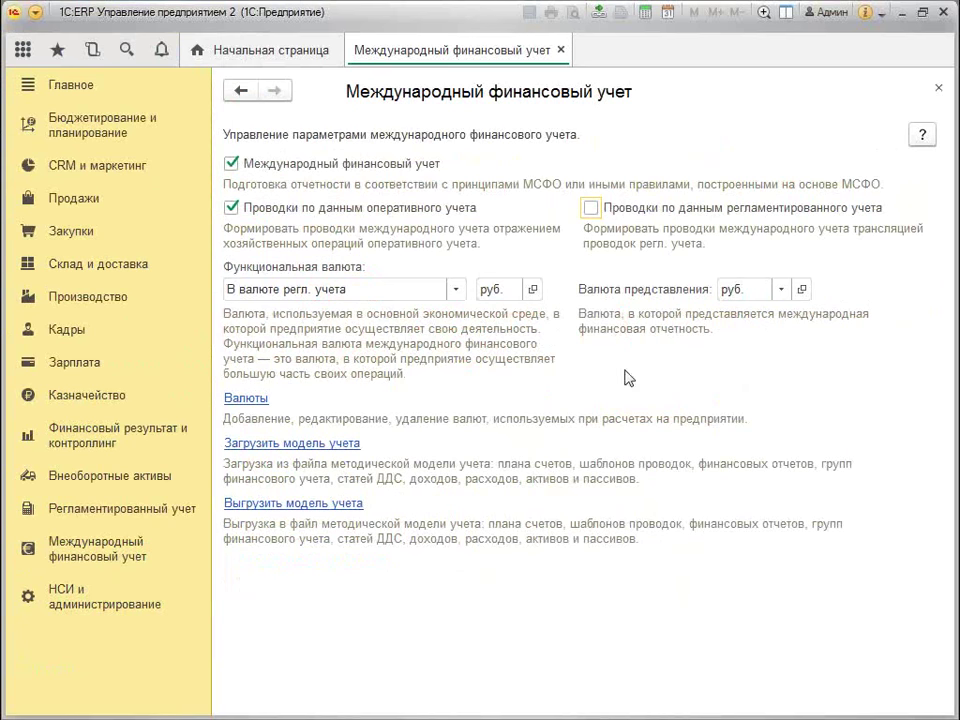
Step: Examine the Валюты list and the international accounting model import dialog, closing both without changes
left_click(248, 397)
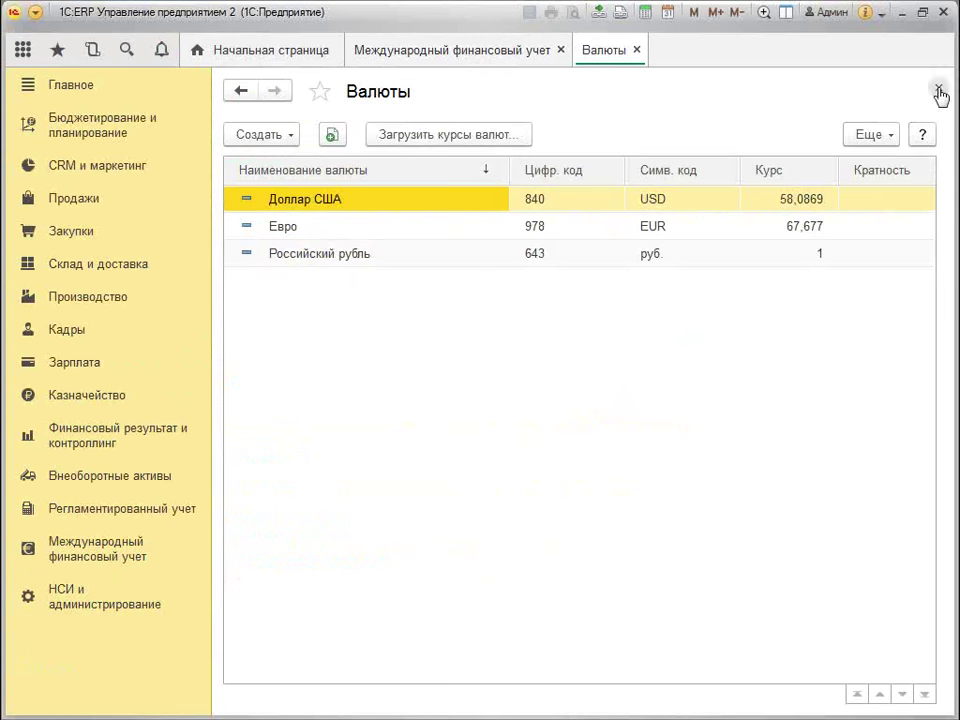
left_click(936, 87)
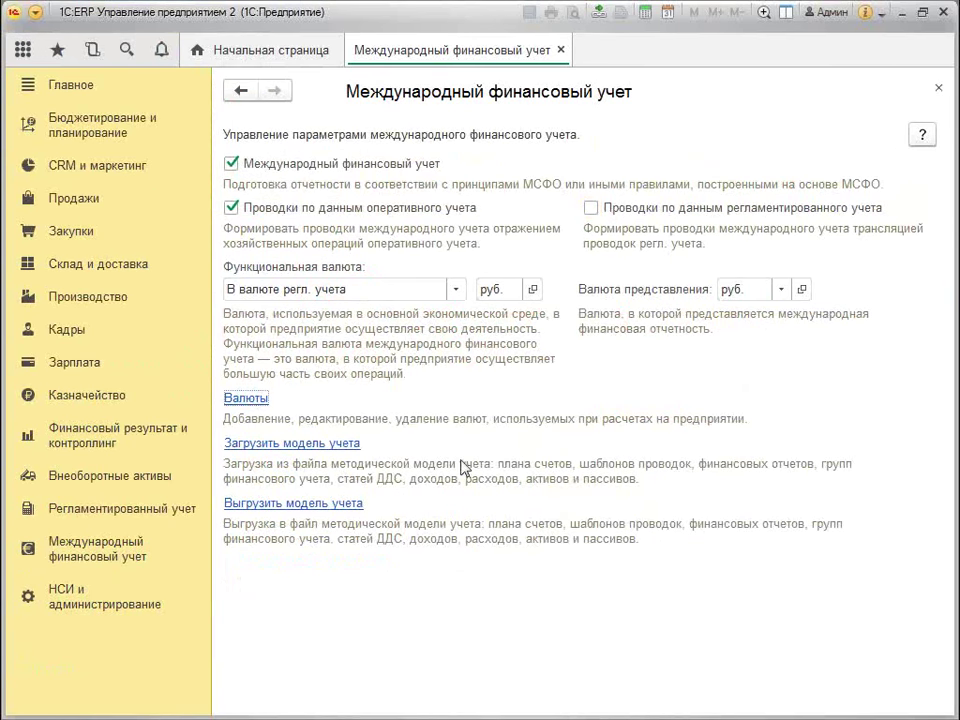
left_click(296, 443)
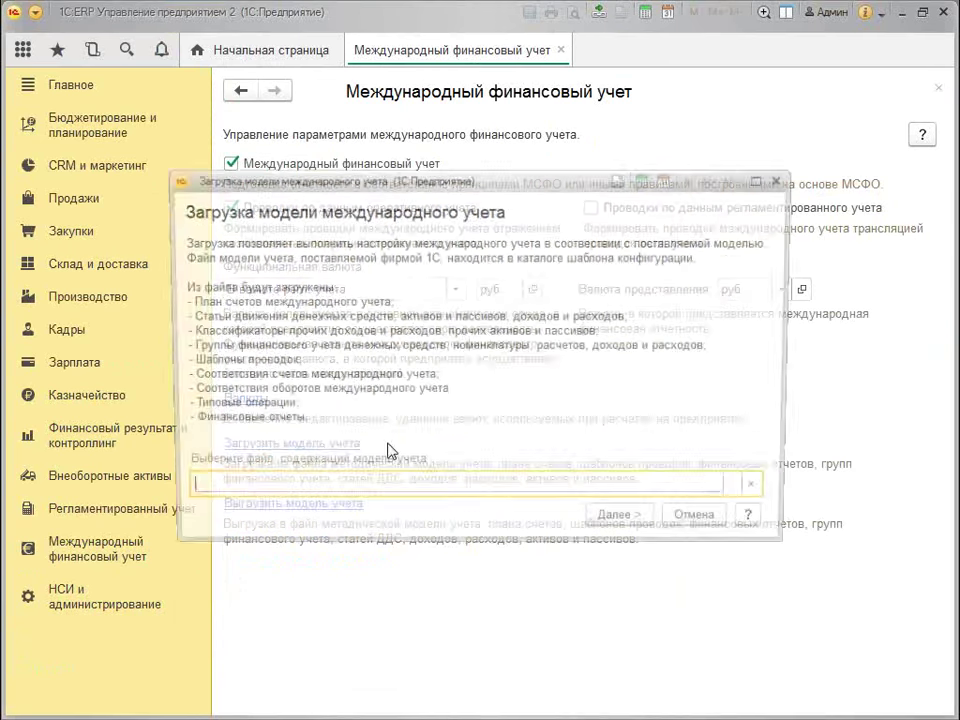
left_click(785, 178)
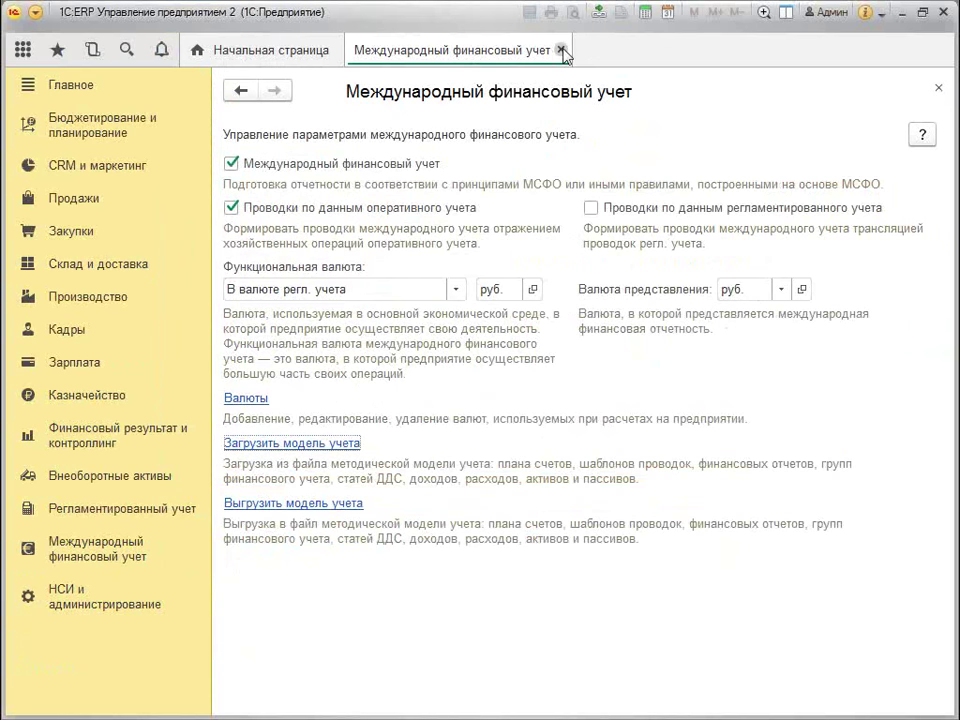
Step: Enable Проводки по данным регламентированного учета and close the Международный финансовый учет settings
left_click(596, 216)
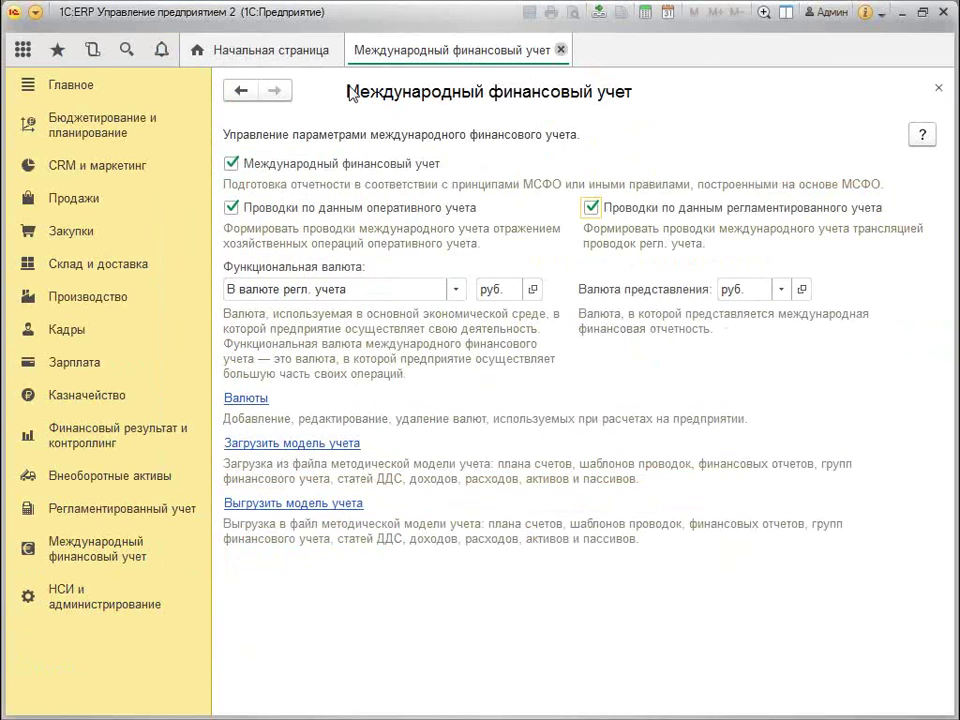
left_click(561, 49)
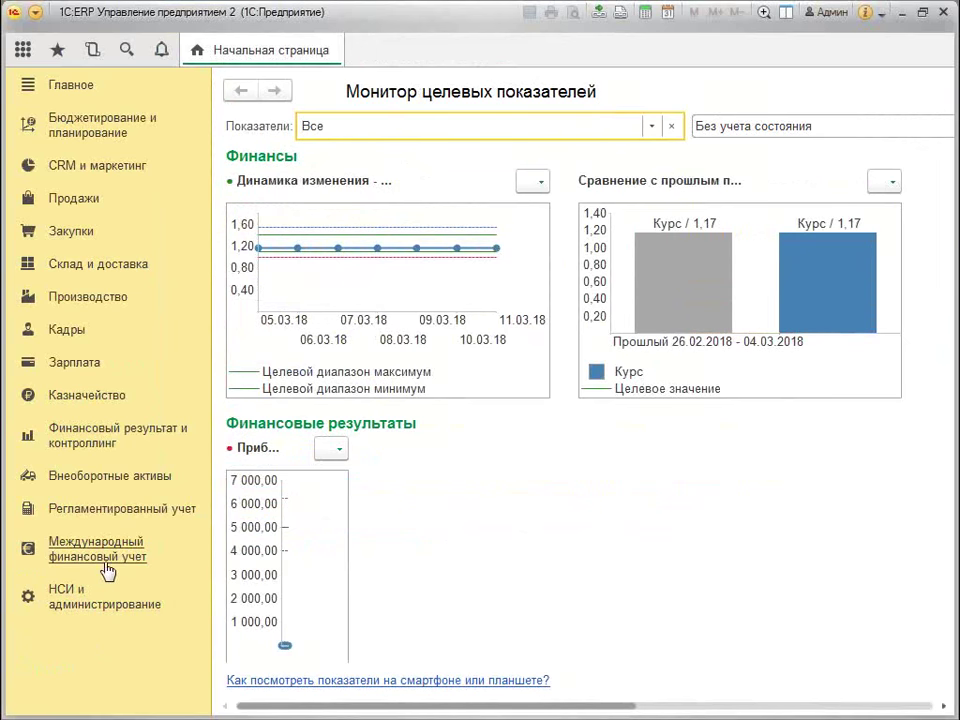
Step: Open the Регламентированный учет settings under НСИ и администрирование and enable Учет в валюте управленческой финансовой отчетности
left_click(79, 602)
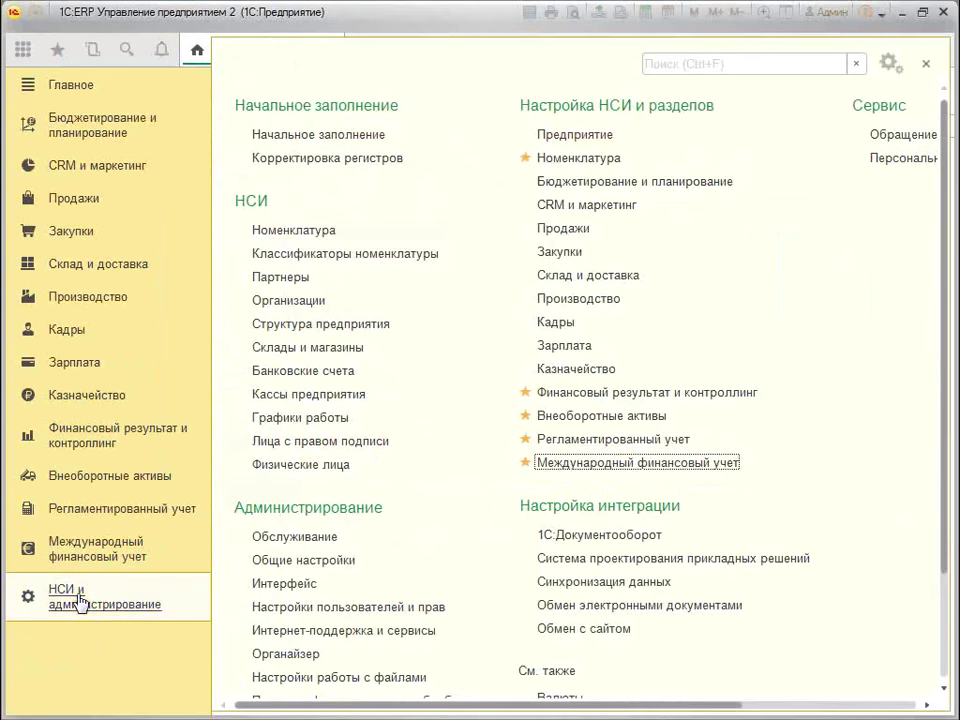
left_click(655, 438)
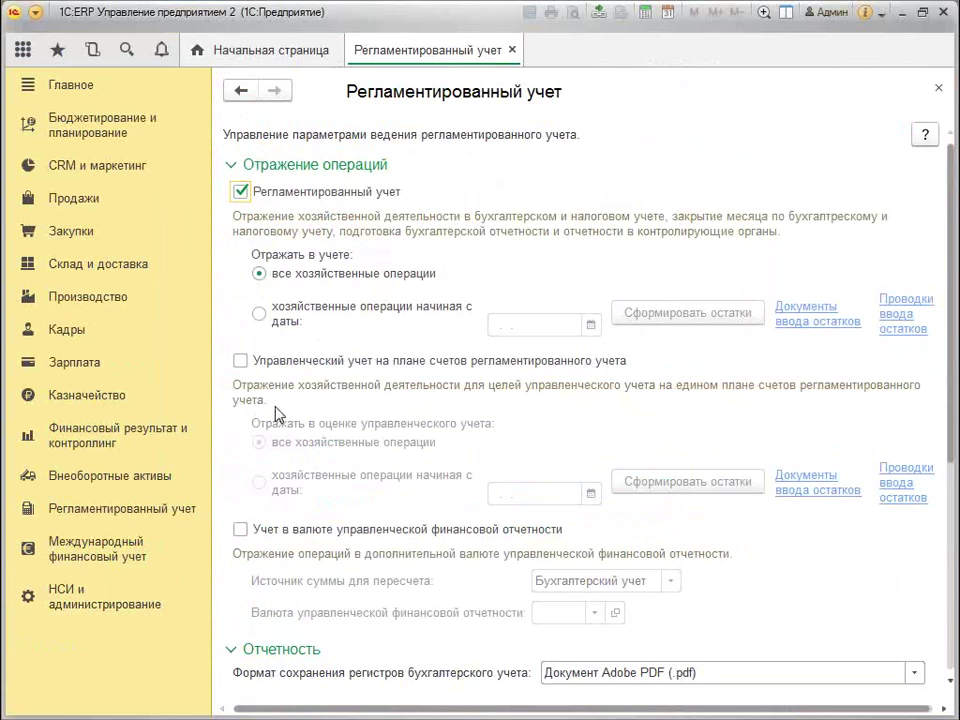
scroll(430, 380, "down", 3)
scroll(427, 376, "up", 3)
left_click(240, 529)
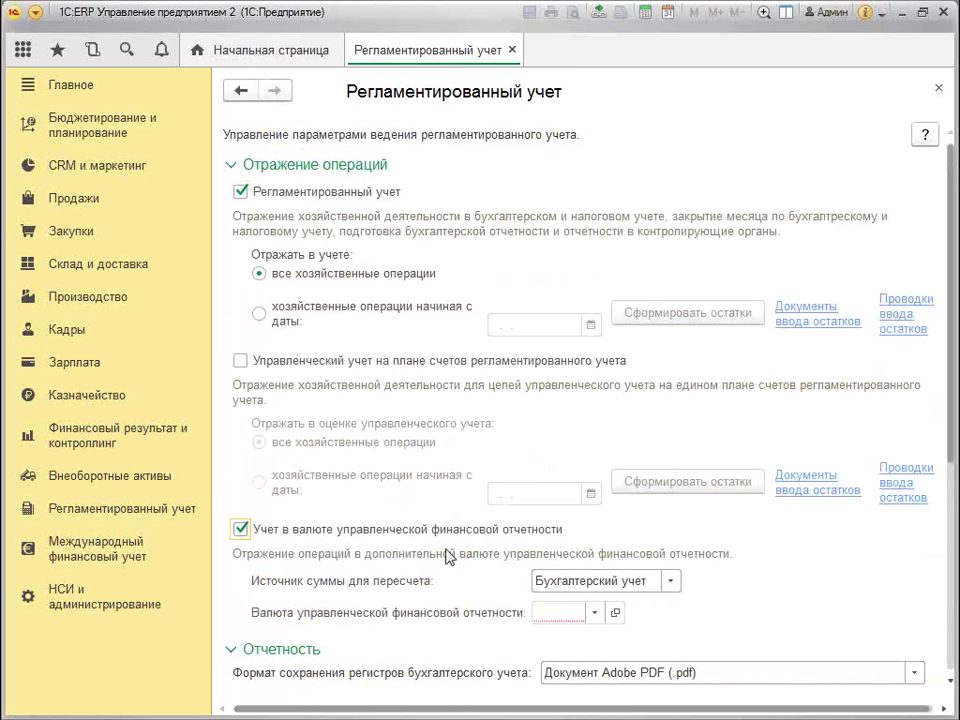
scroll(446, 553, "down", 3)
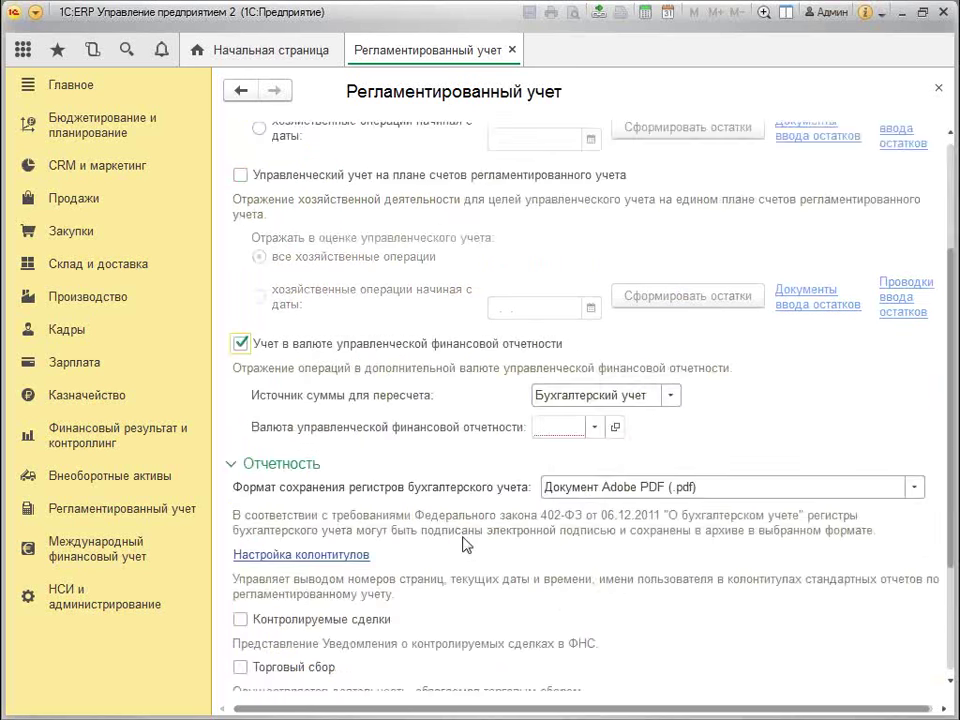
left_click(597, 432)
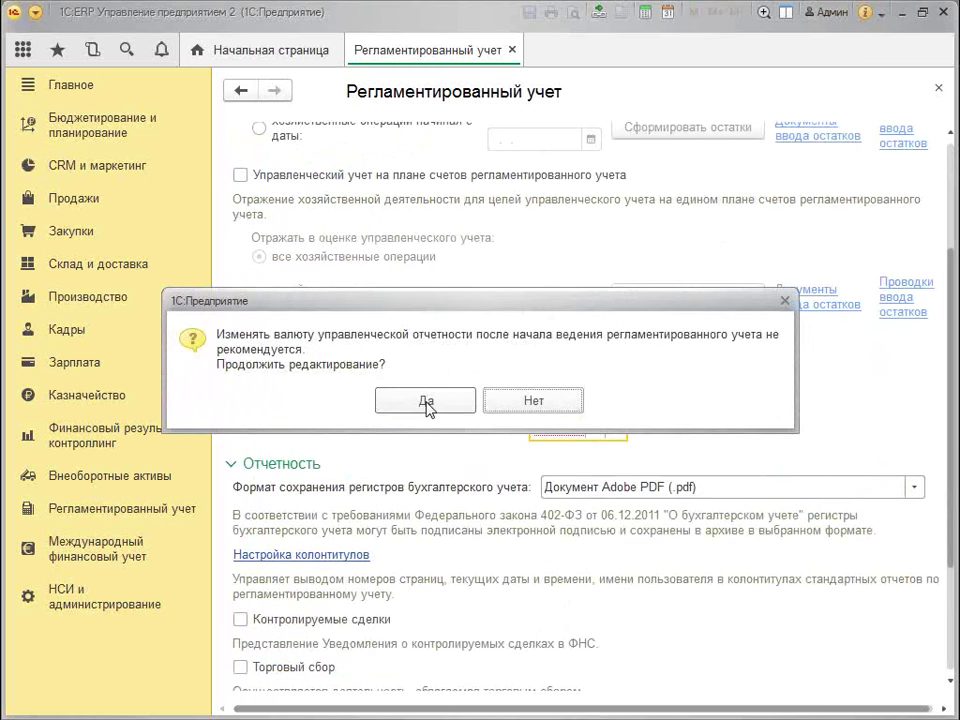
left_click(490, 400)
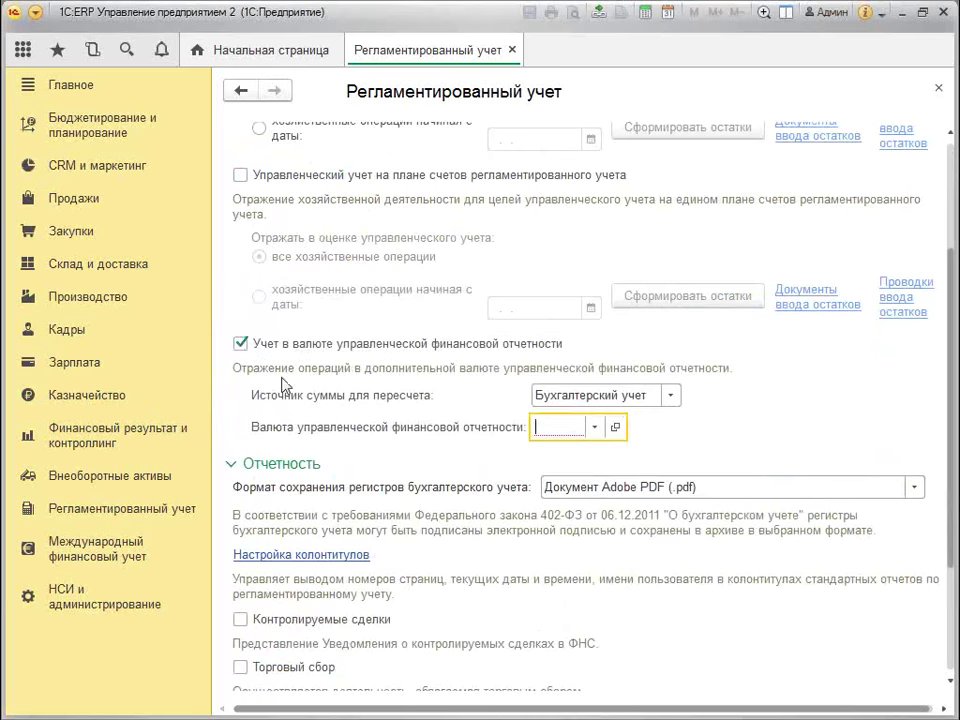
left_click(241, 343)
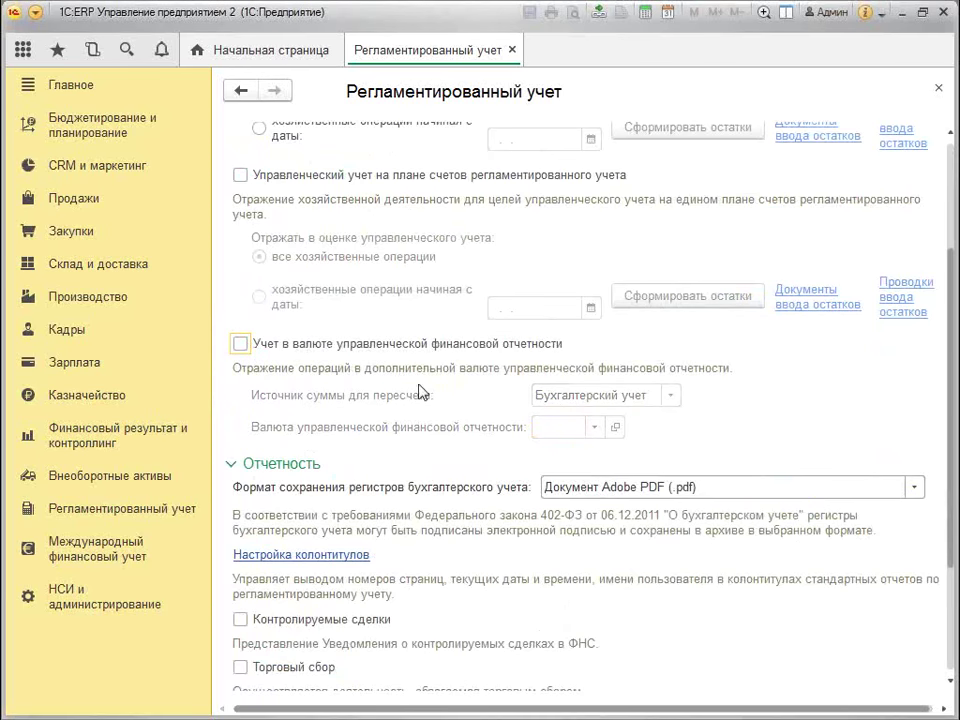
left_click(241, 343)
left_click(545, 427)
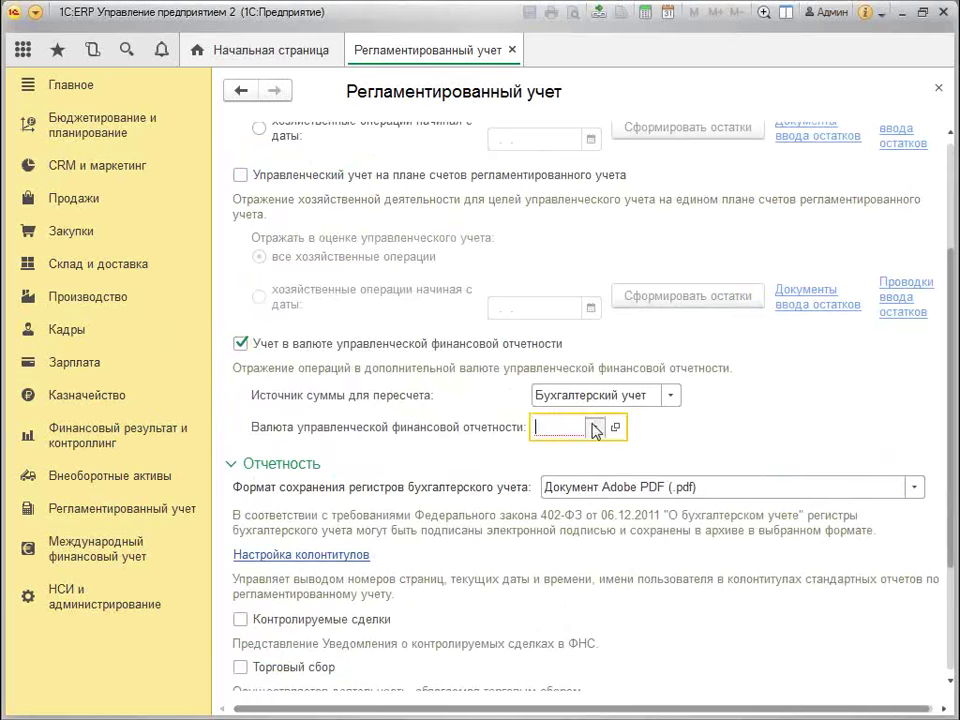
left_click(407, 401)
key("Escape")
Step: Set Валюта управленческой финансовой отчетности to USD, agreeing to continue editing
left_click(595, 430)
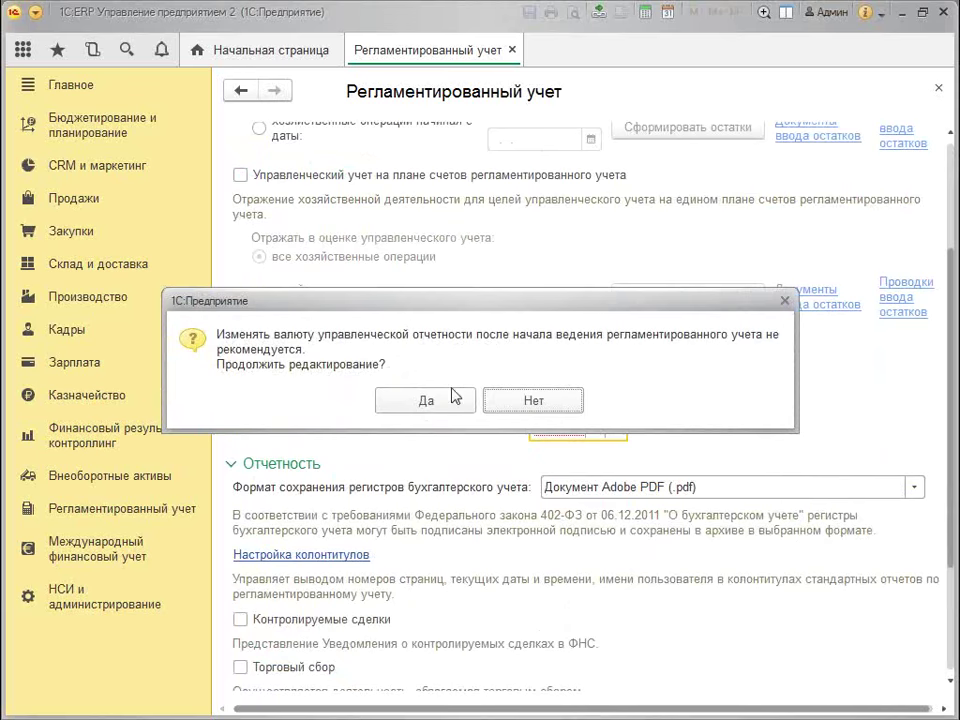
left_click(426, 400)
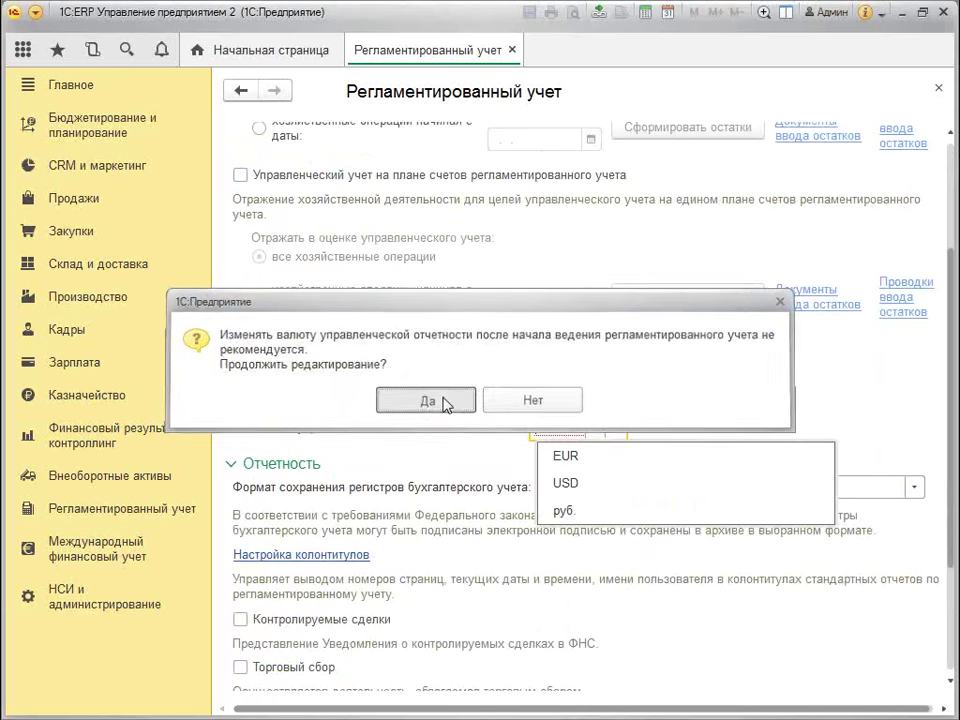
left_click(572, 484)
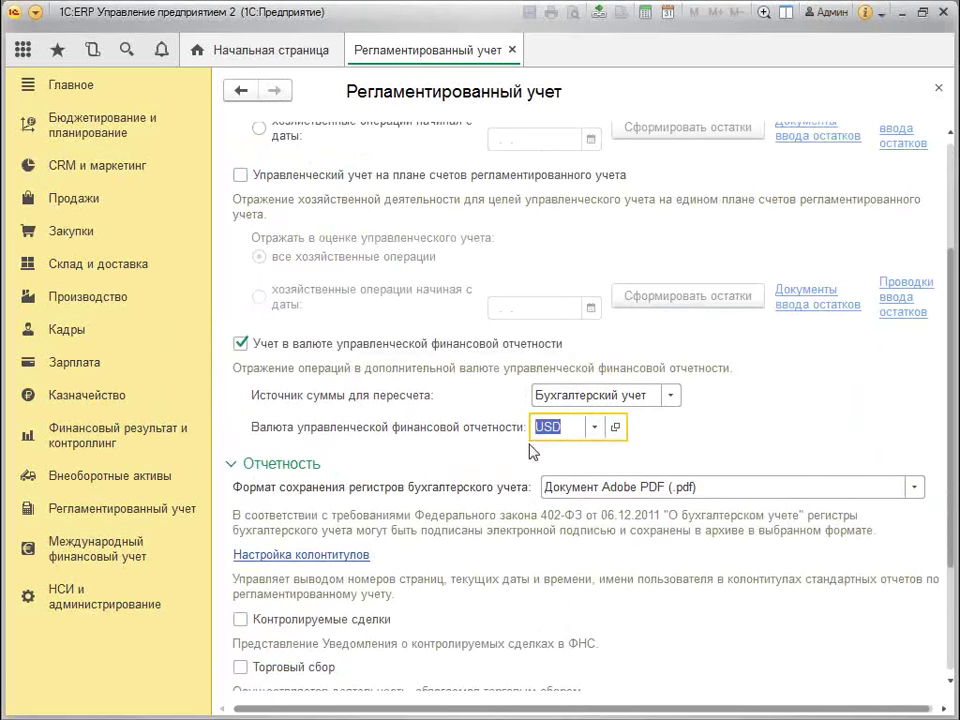
Step: Enable Ручное изменение проводок документов and Проверка документов in the notification-only mode without an editing ban, and close the Регламентированный учет settings
scroll(350, 410, "down", 3)
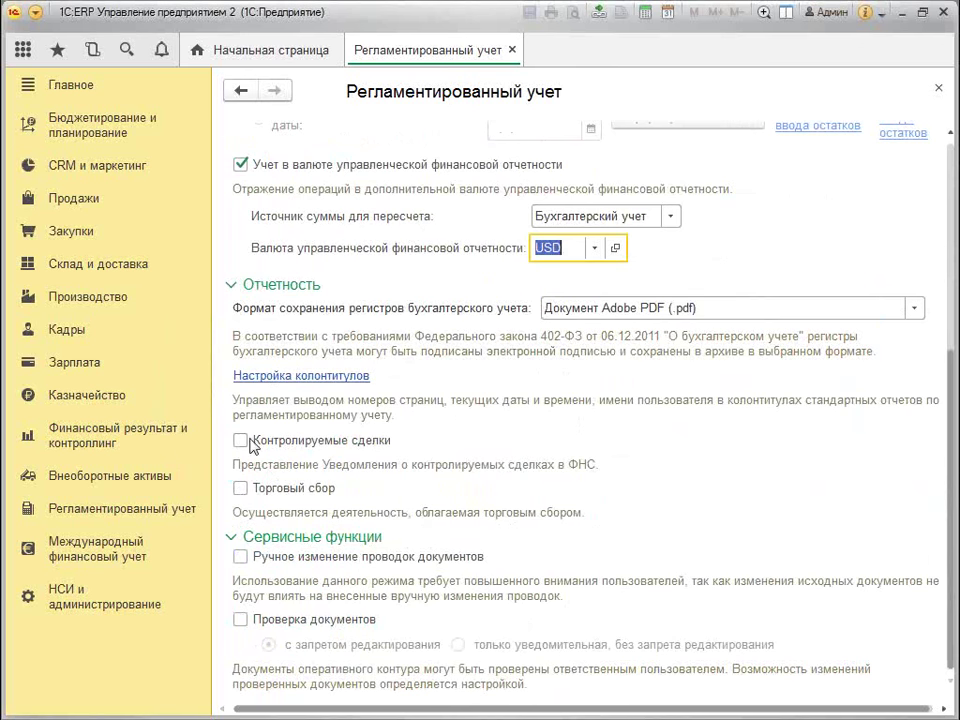
left_click(242, 559)
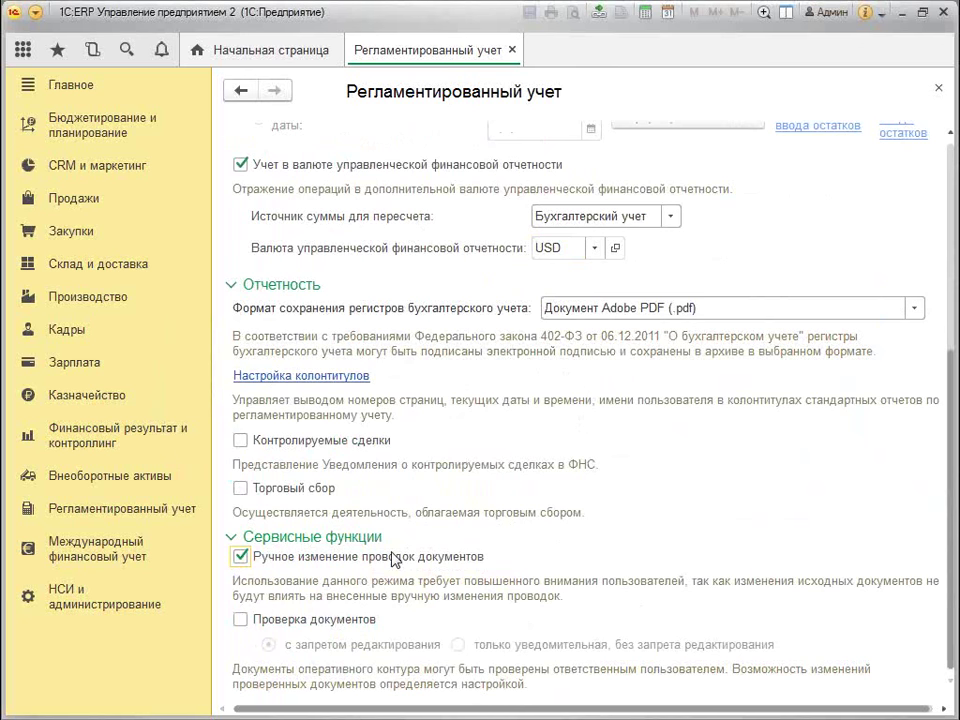
left_click(241, 620)
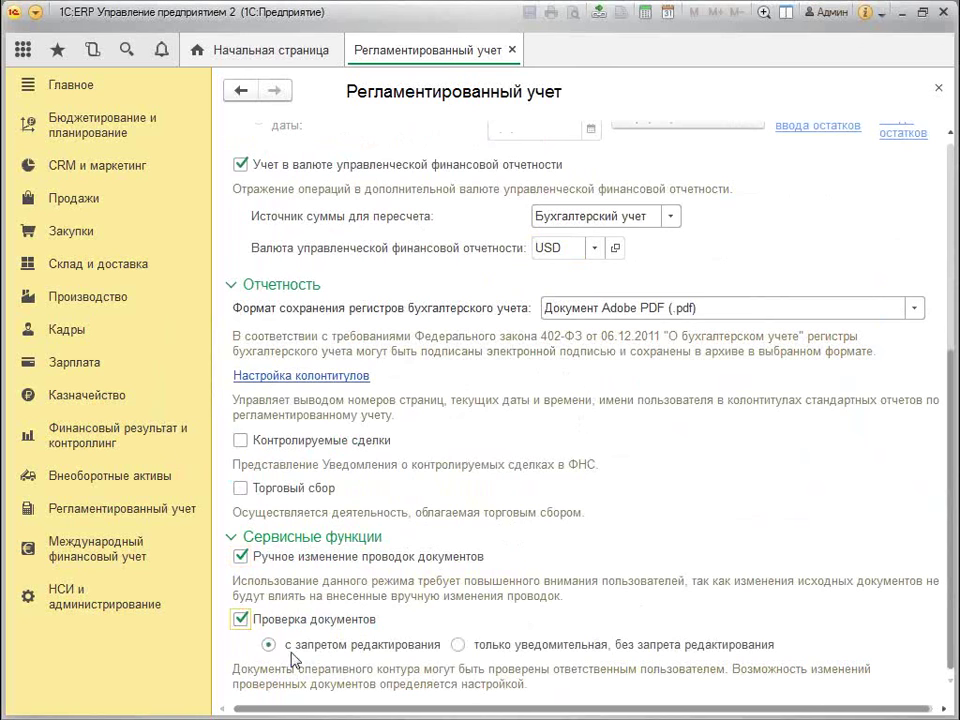
left_click(459, 645)
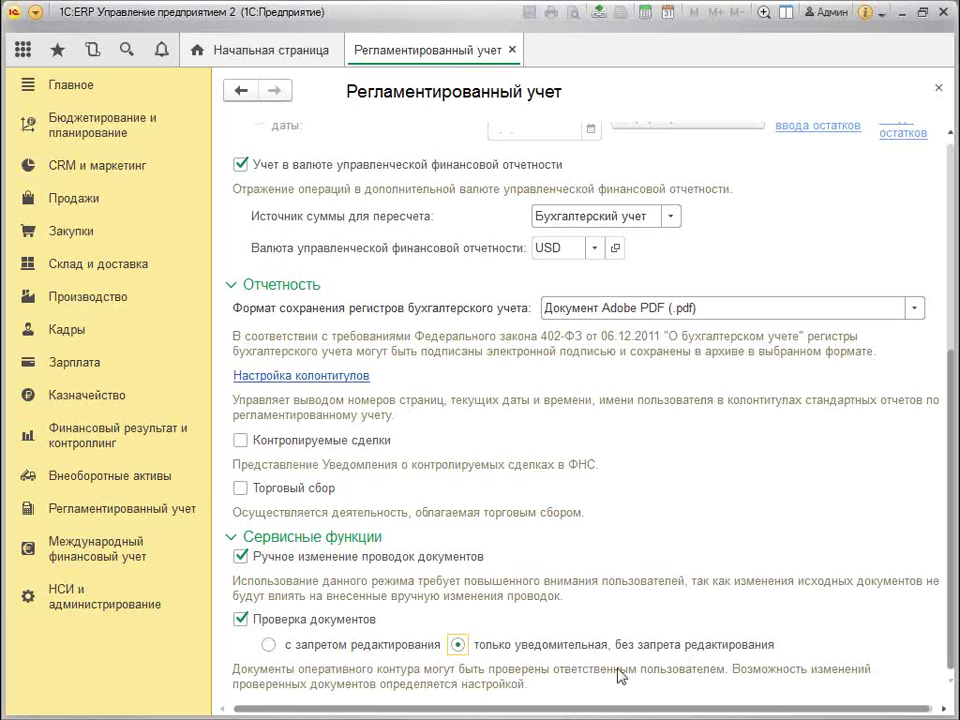
scroll(620, 586, "up", 2)
scroll(617, 586, "up", 5)
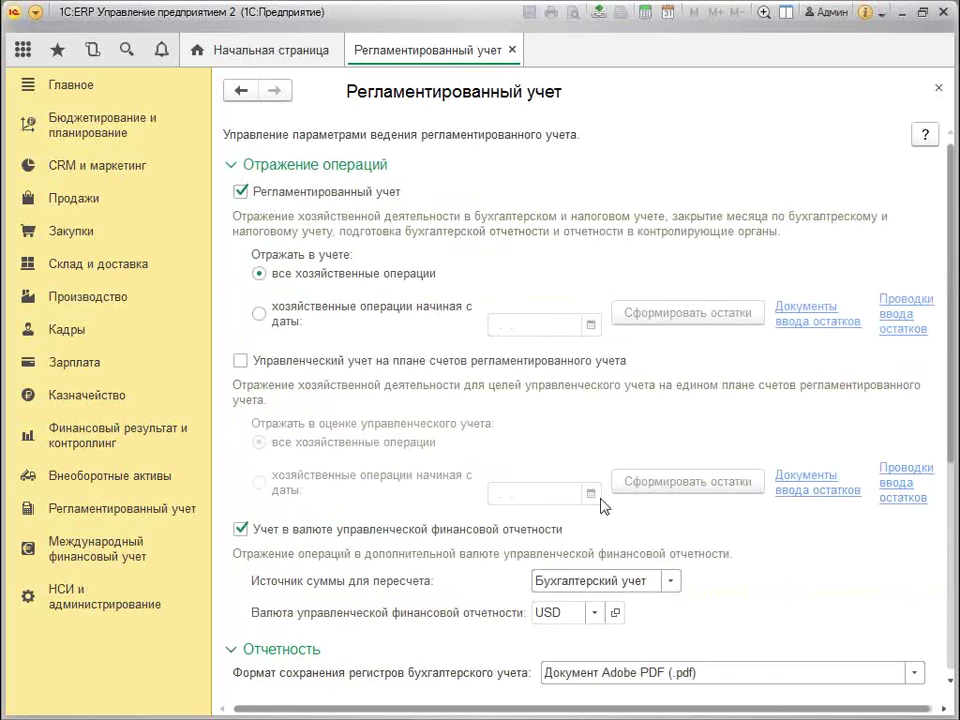
left_click(936, 88)
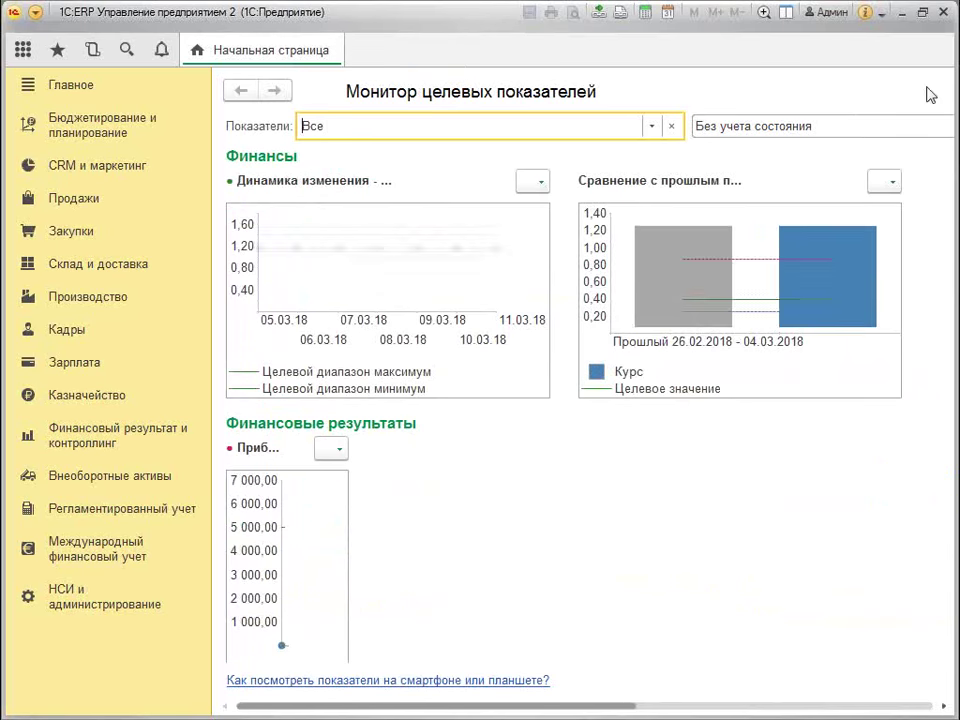
Step: Open the Международный финансовый учет section
left_click(108, 552)
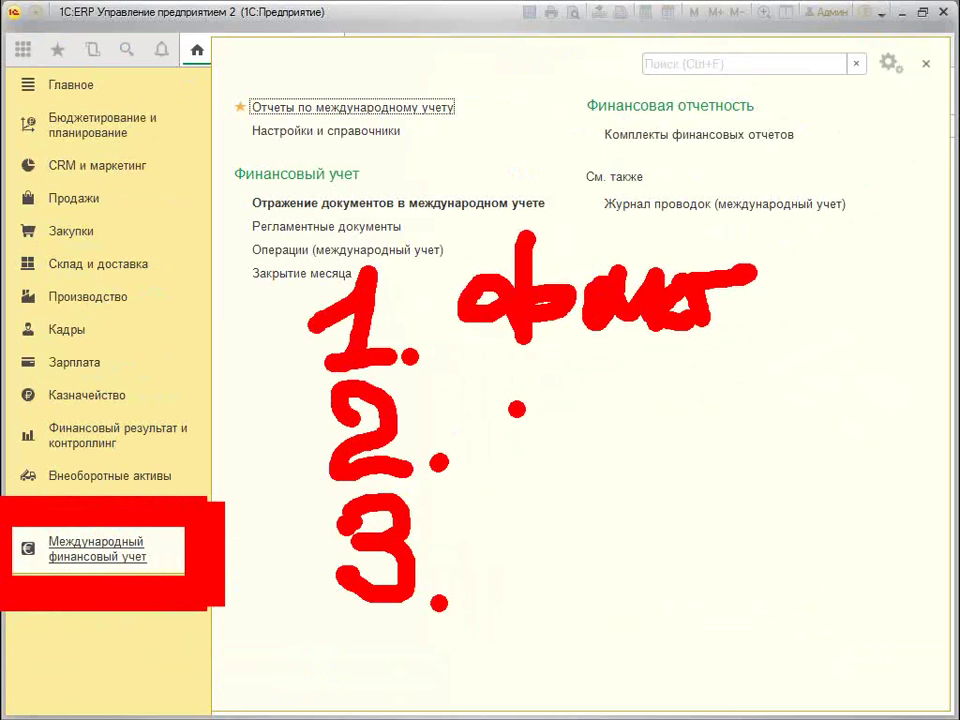
left_click_drag(487, 388, 555, 382)
left_click_drag(524, 388, 525, 465)
mouse_move(566, 396)
left_mouse_down()
mouse_move(570, 466)
mouse_move(572, 420)
left_mouse_up()
mouse_move(626, 397)
left_mouse_down()
mouse_move(618, 420)
mouse_move(795, 428)
left_mouse_up()
left_click_drag(688, 398, 697, 415)
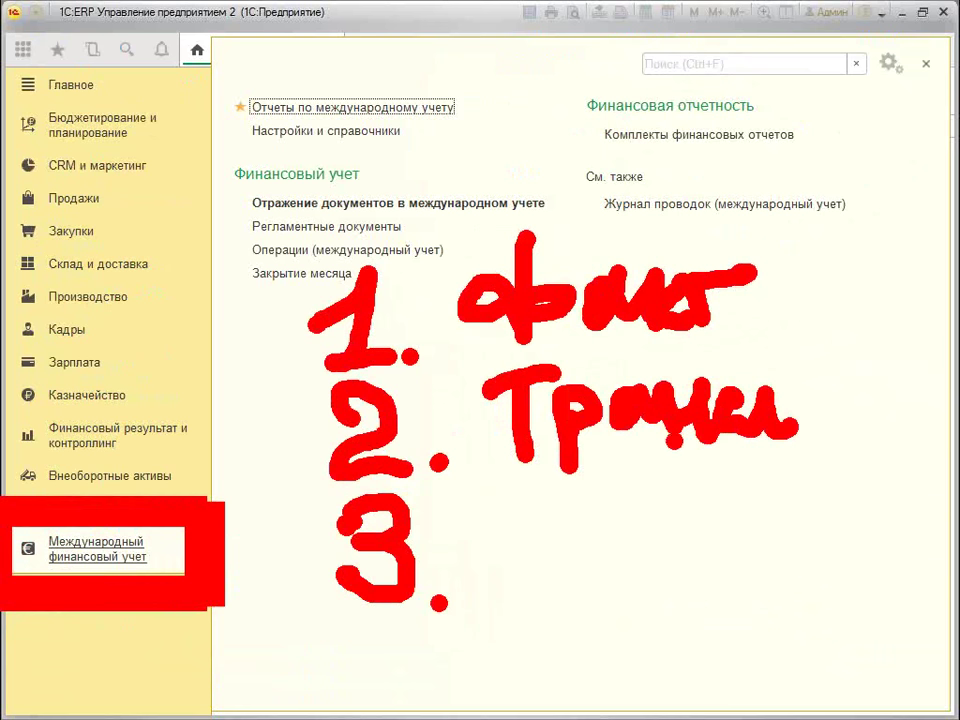
left_click(679, 459)
key("g")
mouse_move(545, 228)
left_mouse_down()
mouse_move(576, 342)
mouse_move(737, 480)
left_mouse_up()
mouse_move(642, 420)
left_mouse_down()
mouse_move(632, 488)
mouse_move(728, 150)
left_mouse_up()
mouse_move(485, 510)
left_mouse_down()
mouse_move(521, 505)
mouse_move(928, 643)
mouse_move(500, 535)
mouse_move(490, 505)
left_mouse_up()
mouse_move(562, 566)
left_mouse_down()
mouse_move(558, 610)
mouse_move(560, 548)
left_mouse_up()
left_click(606, 602)
mouse_move(612, 595)
left_mouse_down()
mouse_move(708, 592)
mouse_move(682, 612)
left_mouse_up()
mouse_move(752, 605)
left_mouse_down()
mouse_move(760, 560)
mouse_move(778, 590)
mouse_move(812, 610)
left_mouse_up()
left_click(851, 567)
left_click_drag(822, 565, 838, 618)
left_click_drag(852, 560, 858, 622)
left_click_drag(870, 578, 910, 605)
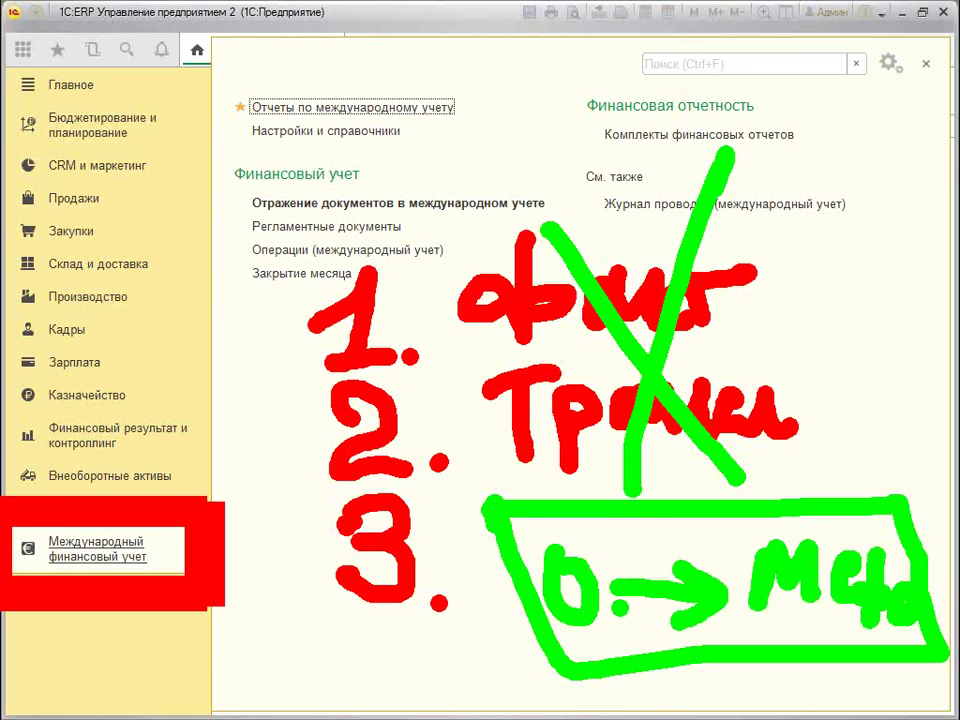
left_click_drag(590, 575, 604, 560)
mouse_move(497, 516)
left_mouse_down()
mouse_move(510, 560)
mouse_move(570, 500)
left_mouse_up()
mouse_move(568, 500)
left_mouse_down()
mouse_move(598, 563)
mouse_move(544, 562)
left_mouse_up()
left_click_drag(546, 500, 550, 530)
mouse_move(632, 510)
left_mouse_down()
mouse_move(610, 530)
mouse_move(634, 512)
left_mouse_up()
mouse_move(666, 538)
left_mouse_down()
mouse_move(753, 533)
mouse_move(775, 515)
mouse_move(943, 520)
mouse_move(935, 590)
left_mouse_up()
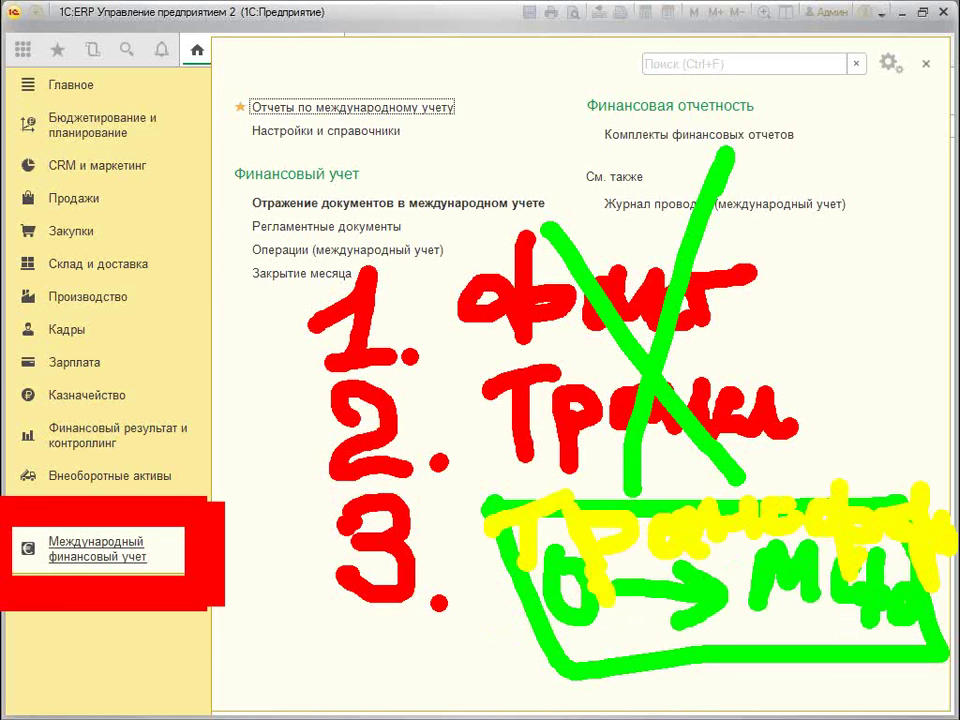
left_click_drag(598, 552, 557, 640)
left_click_drag(574, 600, 578, 614)
mouse_move(522, 468)
left_mouse_down()
mouse_move(302, 520)
mouse_move(510, 634)
left_mouse_up()
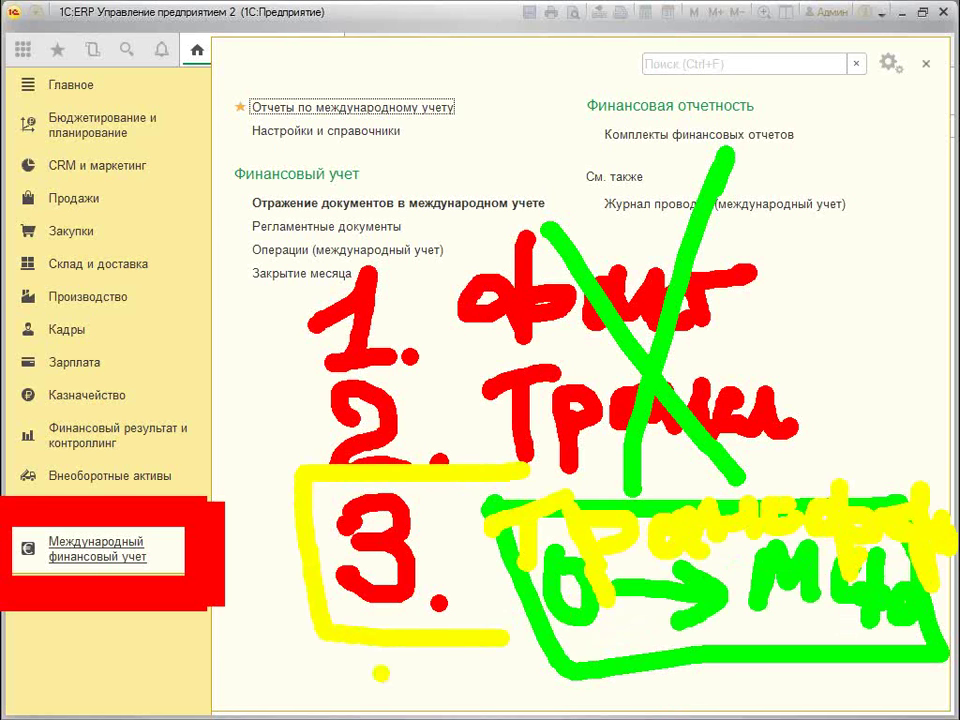
mouse_move(435, 62)
left_mouse_down()
mouse_move(385, 120)
mouse_move(445, 155)
left_mouse_up()
mouse_move(472, 68)
left_mouse_down()
mouse_move(478, 158)
mouse_move(530, 115)
left_mouse_up()
left_click_drag(520, 115, 580, 152)
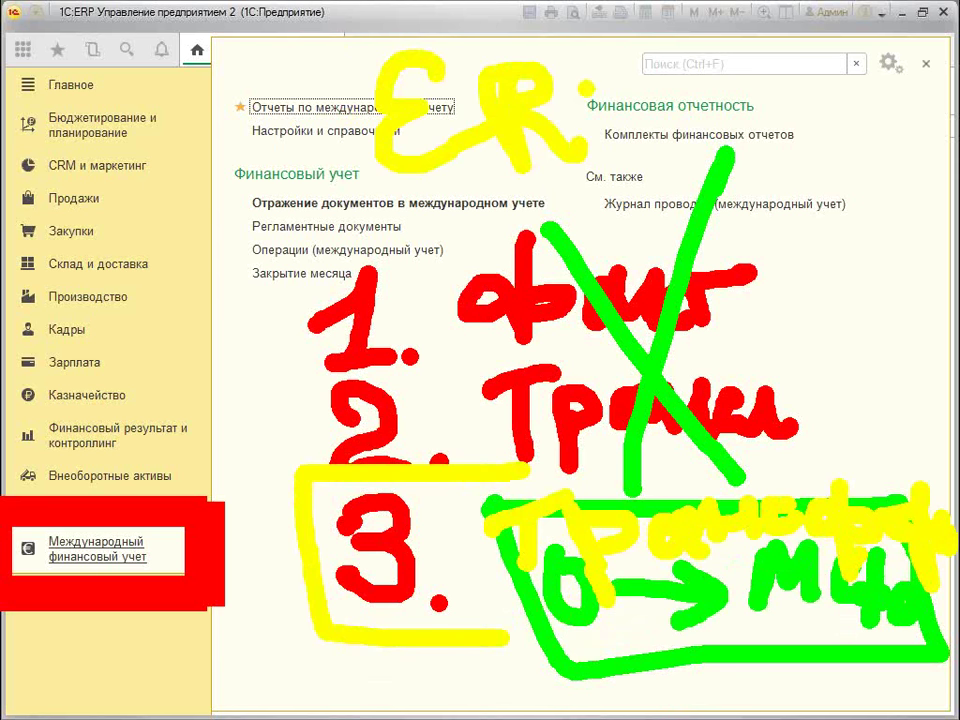
left_click_drag(580, 85, 568, 180)
left_click_drag(572, 88, 580, 135)
left_click_drag(668, 100, 661, 140)
left_click(660, 152)
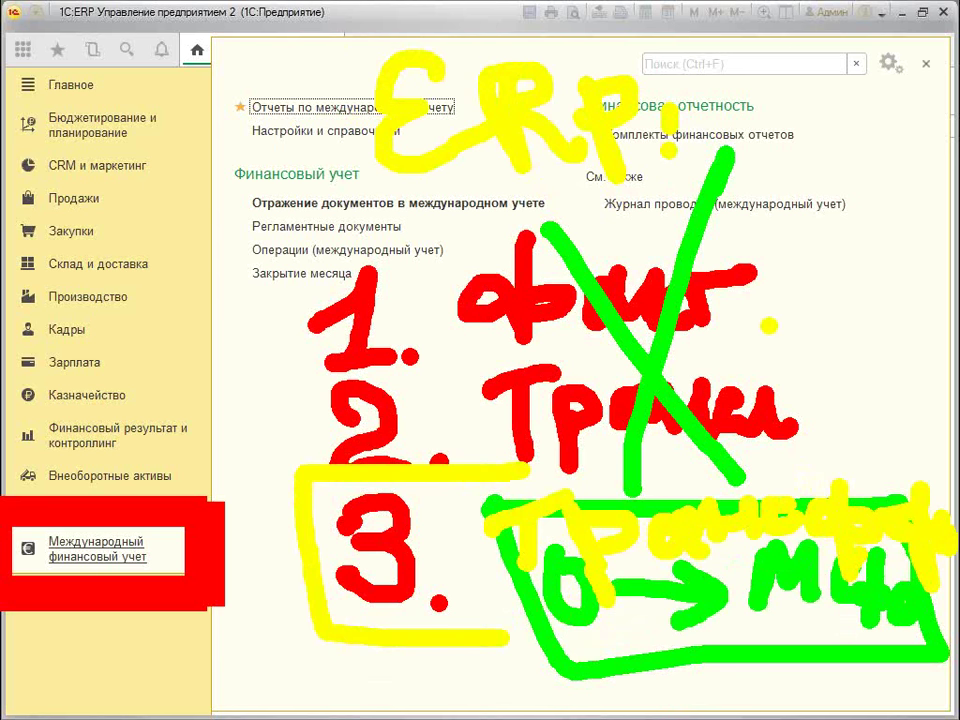
key("Escape")
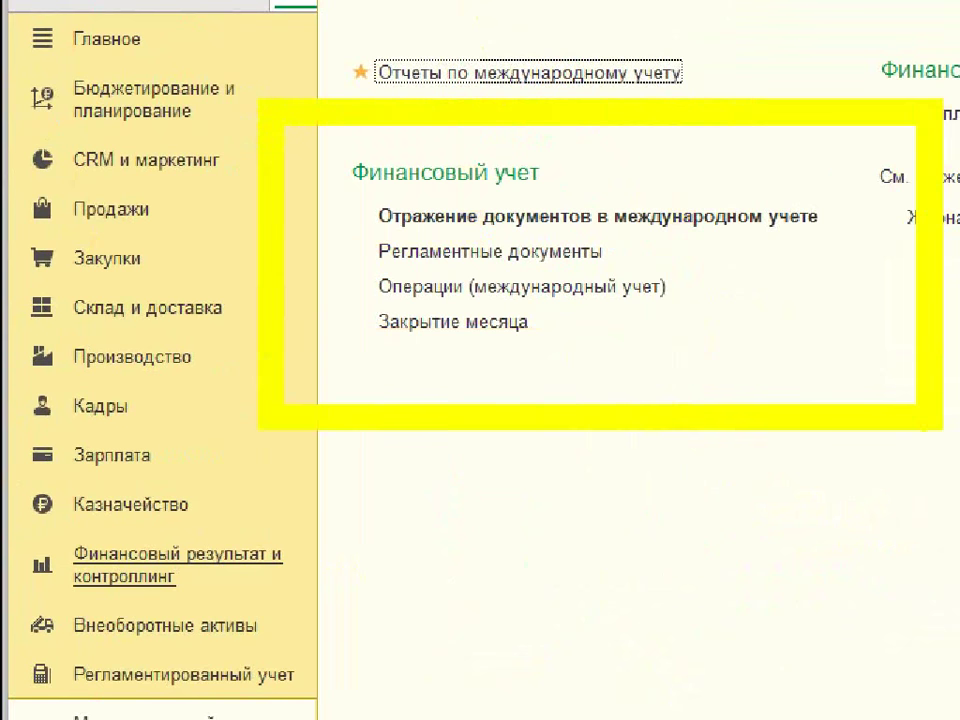
mouse_move(700, 170)
left_mouse_down()
mouse_move(720, 212)
mouse_move(770, 160)
left_mouse_up()
left_click_drag(682, 250, 890, 252)
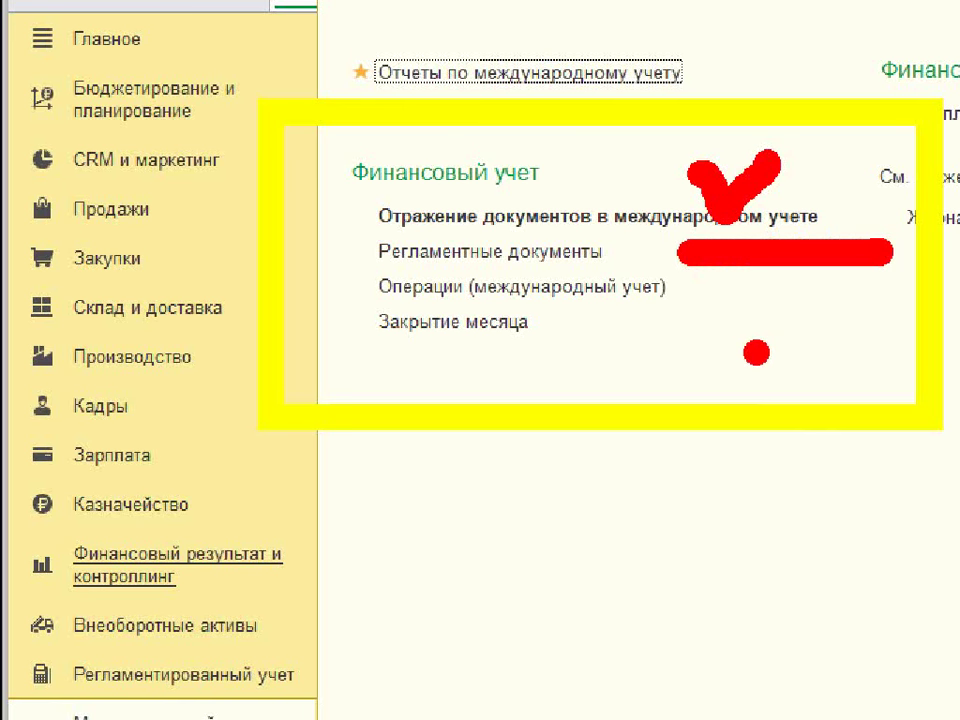
mouse_move(170, 160)
left_mouse_down()
mouse_move(111, 160)
mouse_move(172, 226)
mouse_move(186, 101)
mouse_move(176, 101)
mouse_move(268, 105)
mouse_move(280, 124)
mouse_move(250, 70)
mouse_move(302, 88)
left_mouse_up()
mouse_move(400, 5)
left_mouse_down()
mouse_move(375, 20)
mouse_move(395, 105)
left_mouse_up()
mouse_move(430, 60)
left_mouse_down()
mouse_move(450, 70)
mouse_move(447, 106)
left_mouse_up()
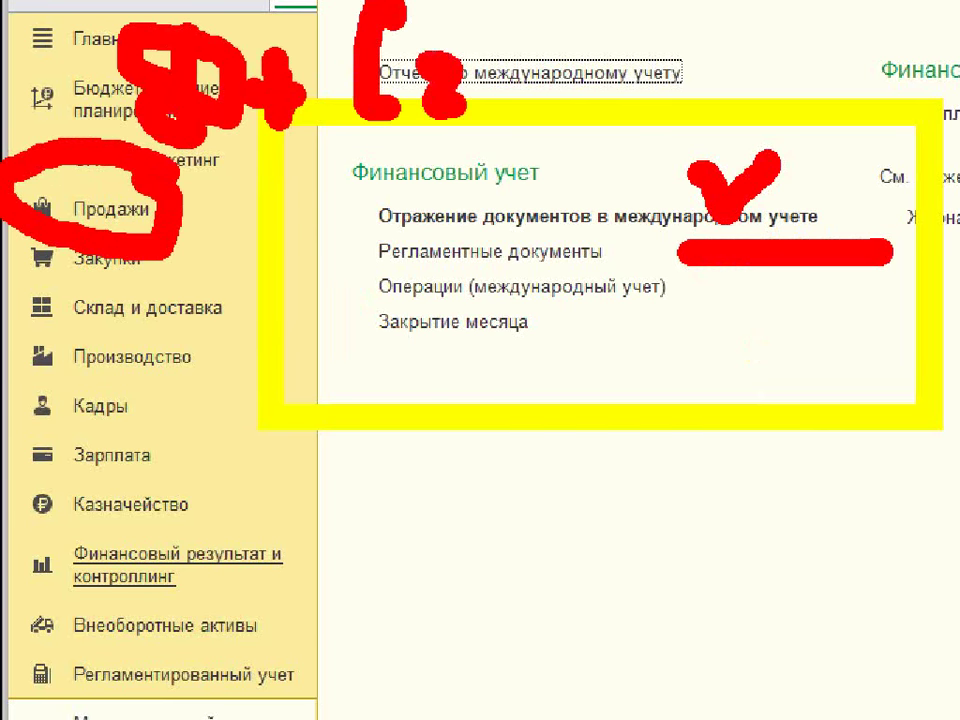
left_click_drag(285, 112, 355, 108)
left_click_drag(186, 248, 190, 255)
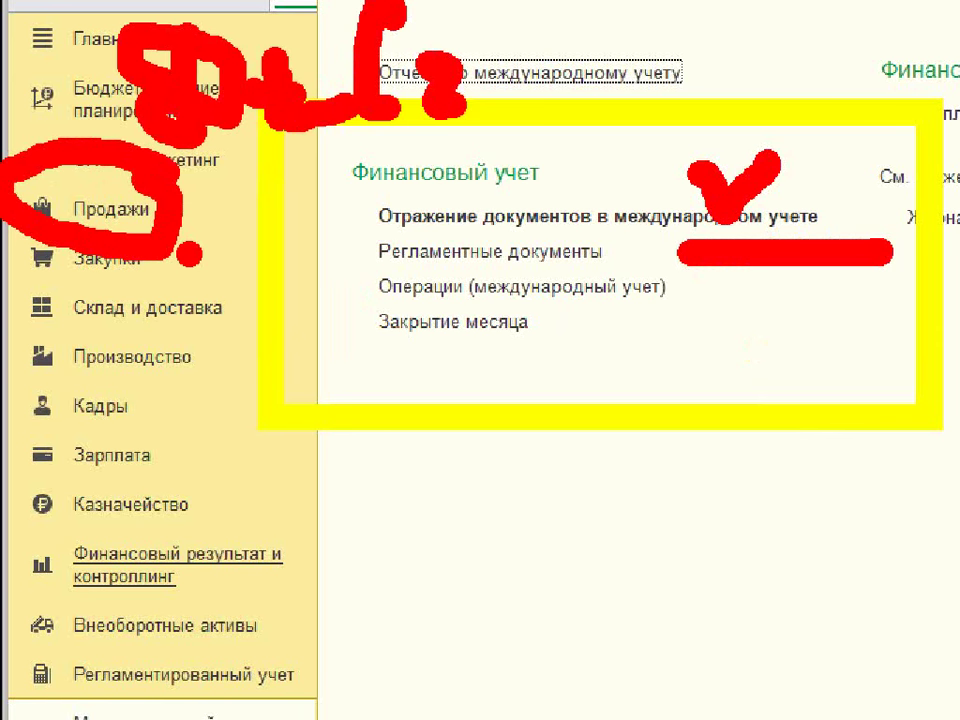
mouse_move(334, 312)
left_mouse_down()
mouse_move(328, 376)
mouse_move(578, 320)
left_mouse_up()
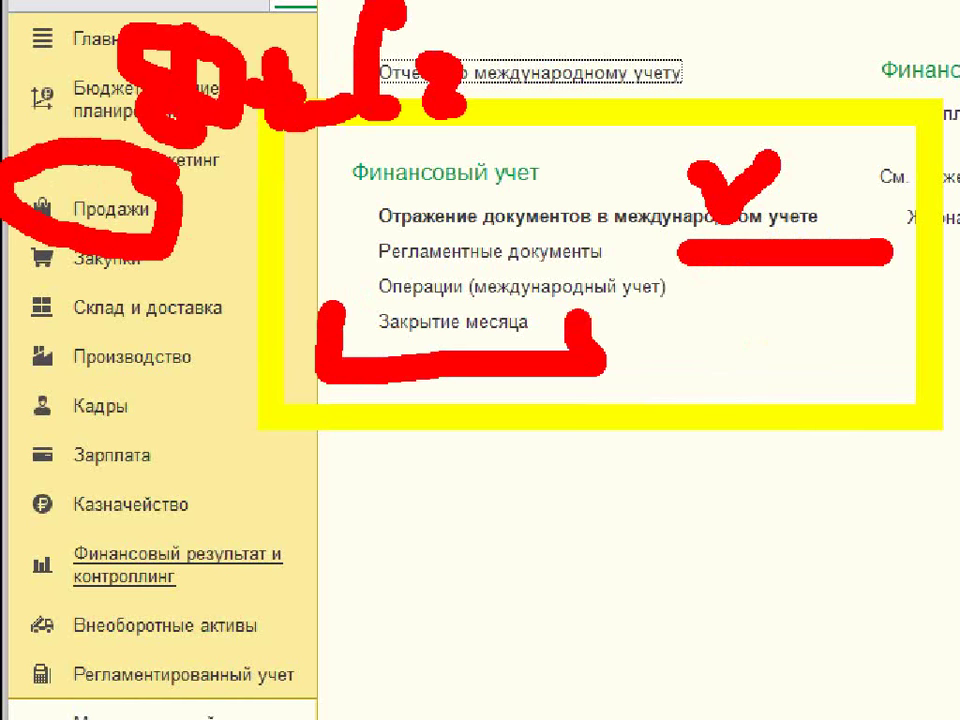
mouse_move(499, 552)
left_mouse_down()
mouse_move(503, 578)
mouse_move(440, 425)
left_mouse_up()
left_click_drag(606, 420, 606, 568)
left_click_drag(720, 410, 600, 520)
mouse_move(560, 495)
left_mouse_down()
mouse_move(680, 550)
mouse_move(810, 530)
mouse_move(860, 500)
mouse_move(890, 560)
left_mouse_up()
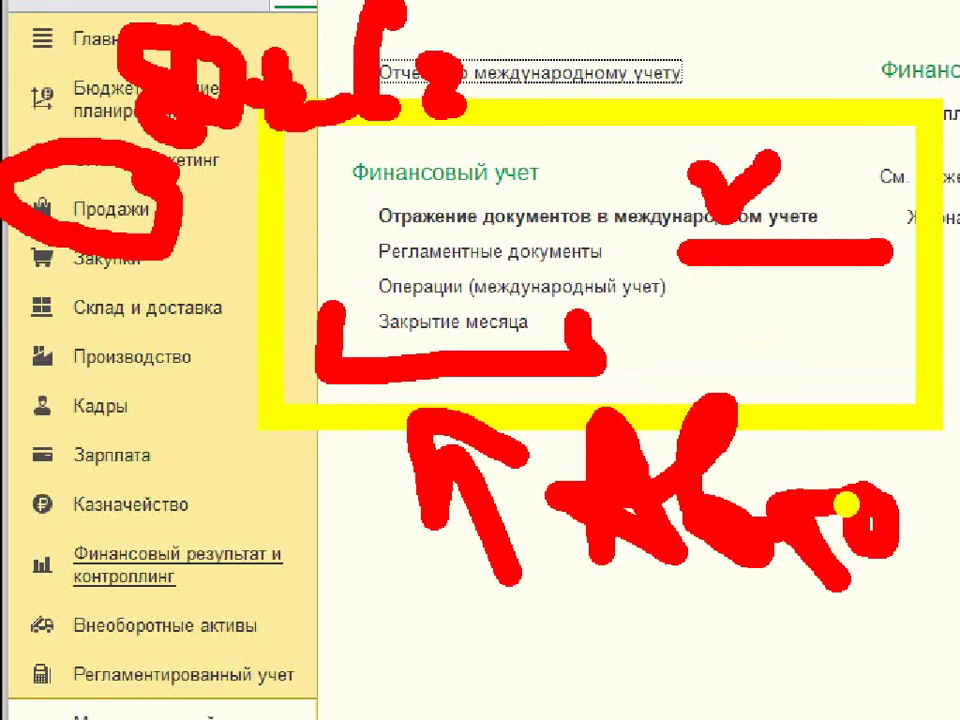
mouse_move(340, 270)
left_mouse_down()
mouse_move(500, 305)
mouse_move(745, 321)
left_mouse_up()
left_click_drag(480, 620, 480, 425)
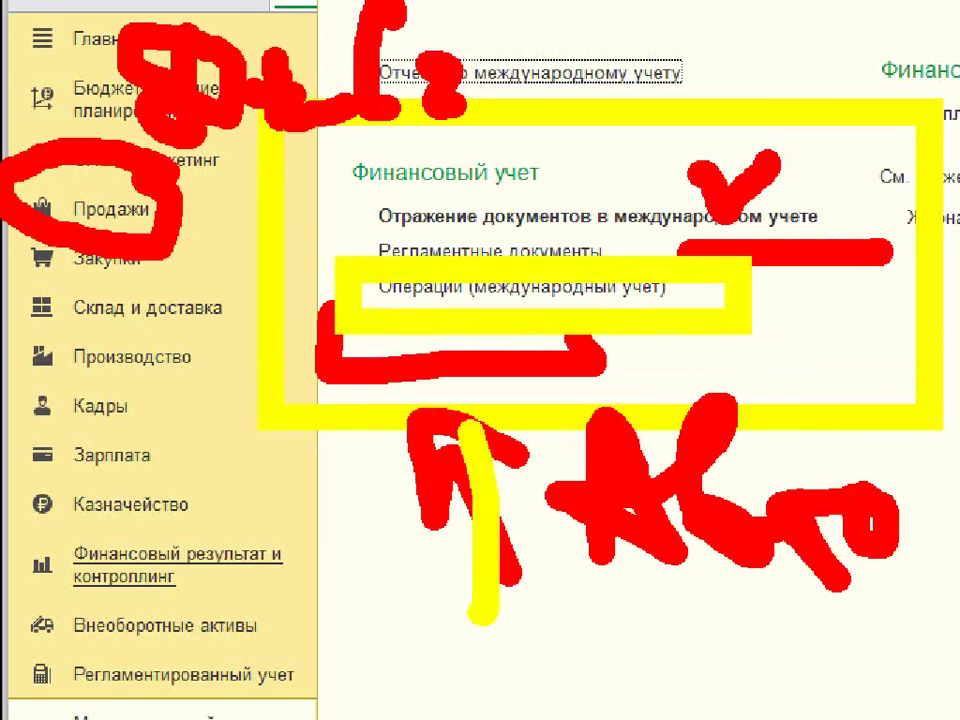
left_click_drag(430, 480, 495, 395)
left_click_drag(592, 600, 555, 480)
left_click_drag(625, 415, 630, 460)
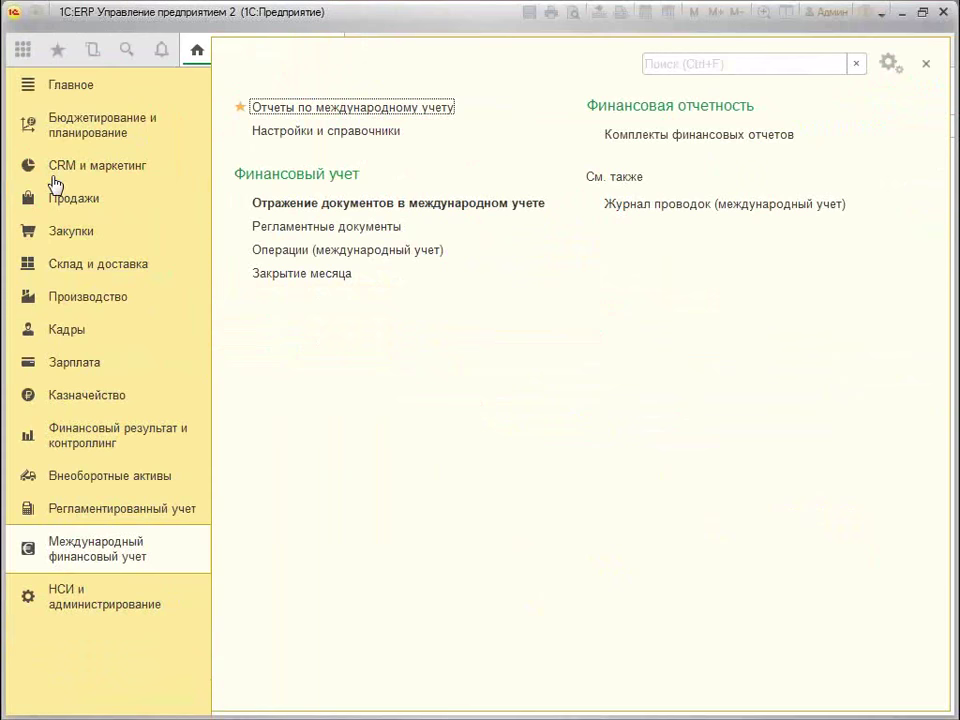
Step: Create a new operation in Операции (международный учет) and enable Вводить дату в строках for it
left_click(369, 265)
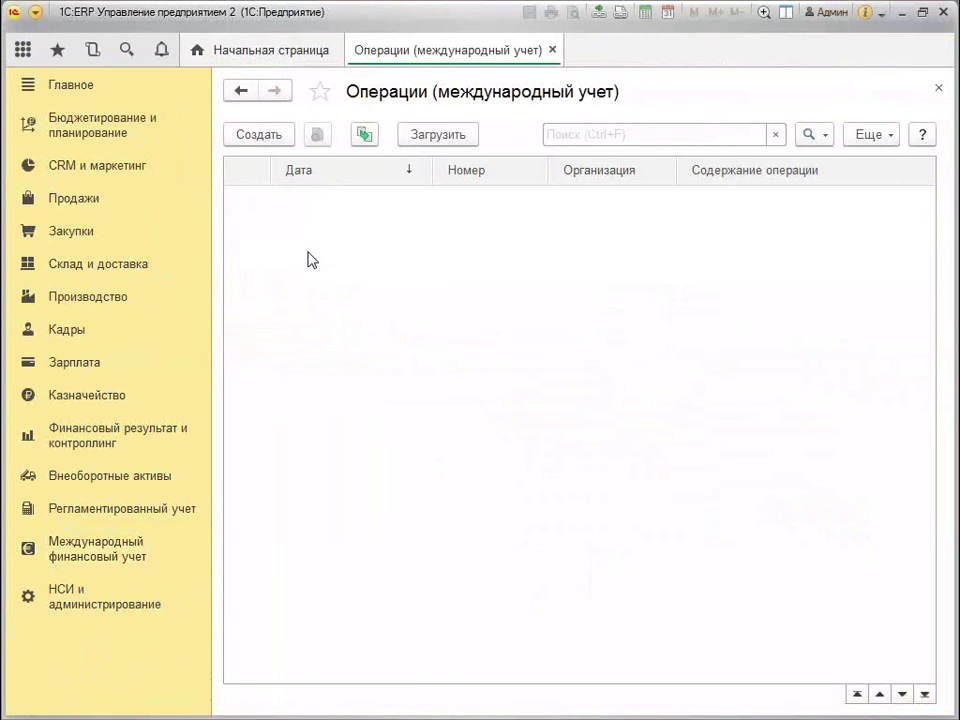
left_click(242, 131)
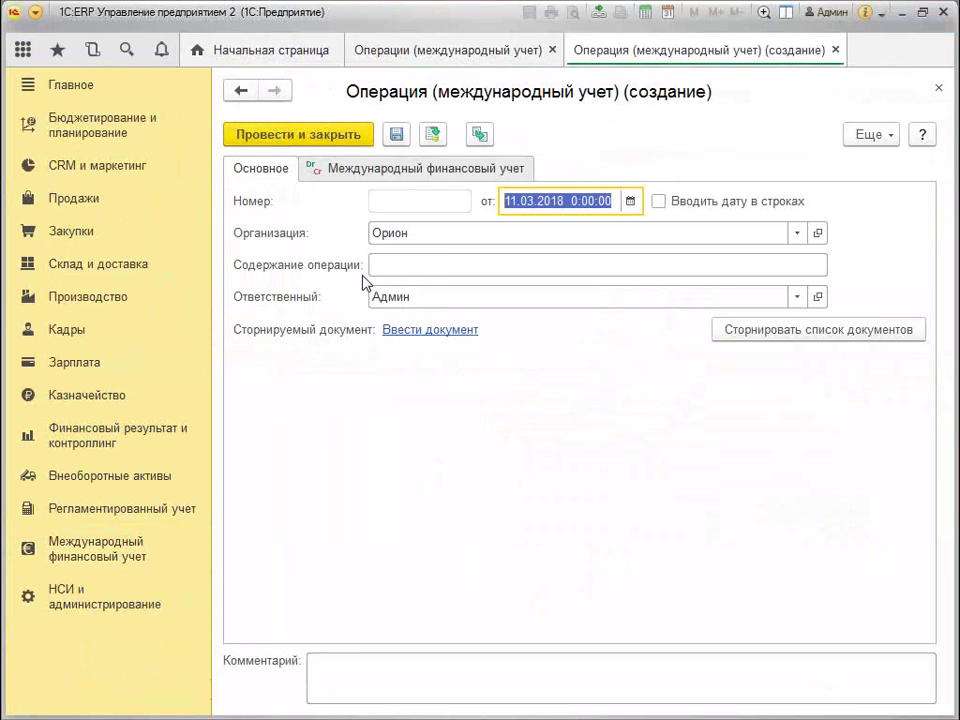
left_click(662, 202)
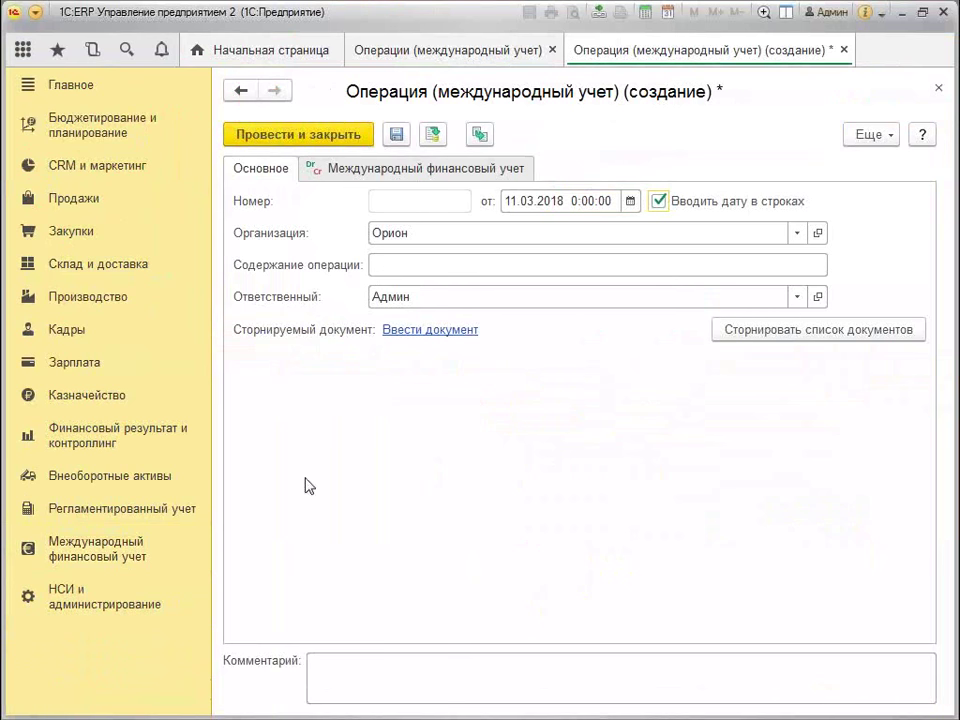
Step: Add two blank posting lines to the new operation's Международный финансовый учет table
left_click(336, 172)
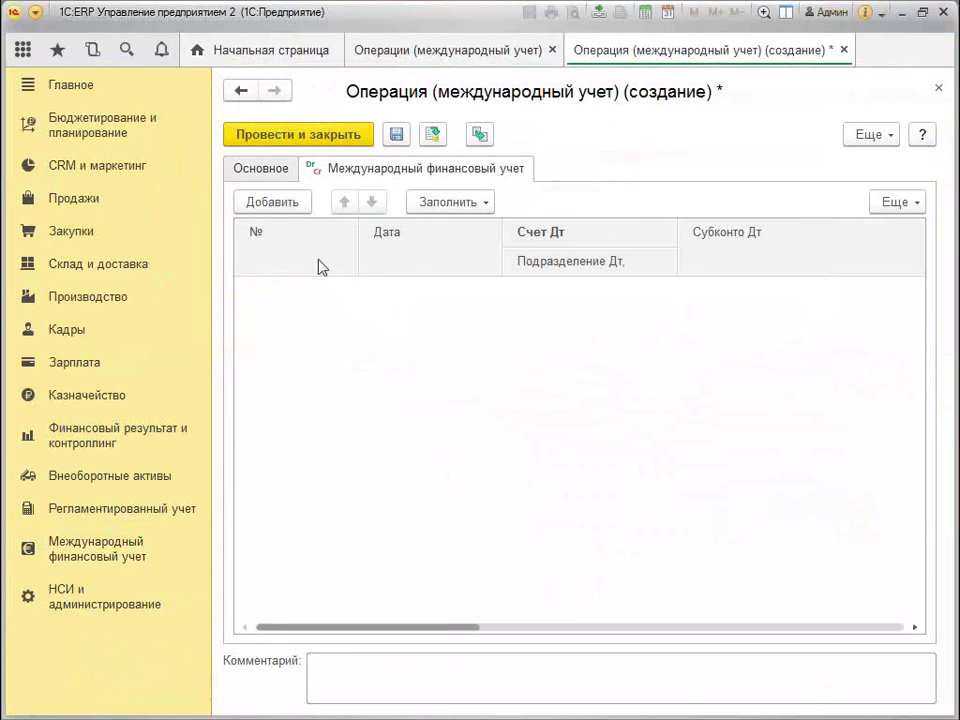
left_click(286, 202)
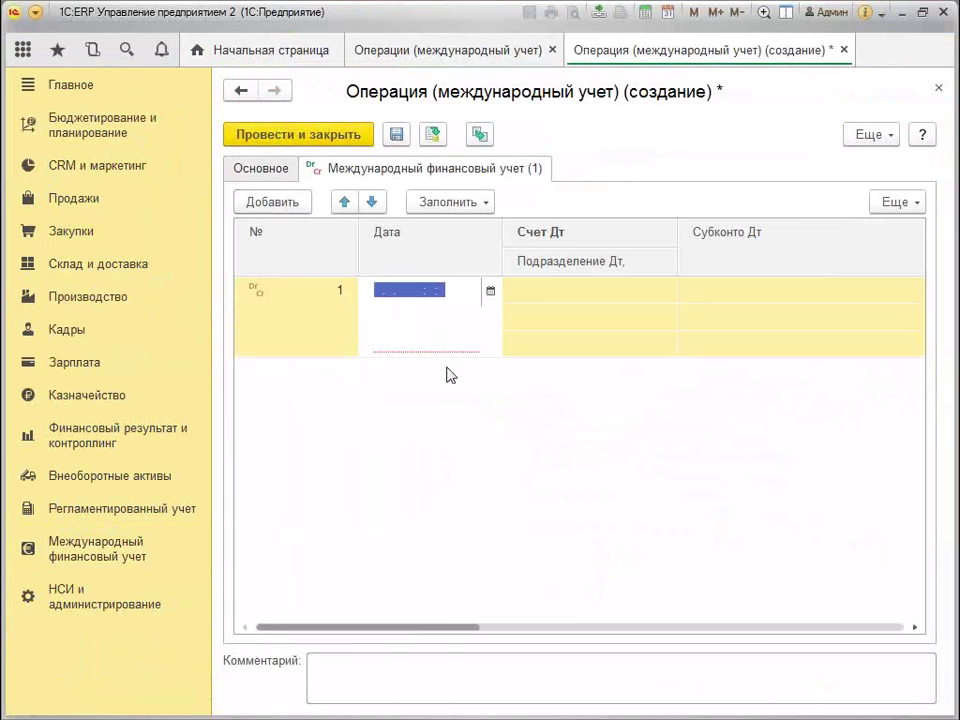
left_click(277, 208)
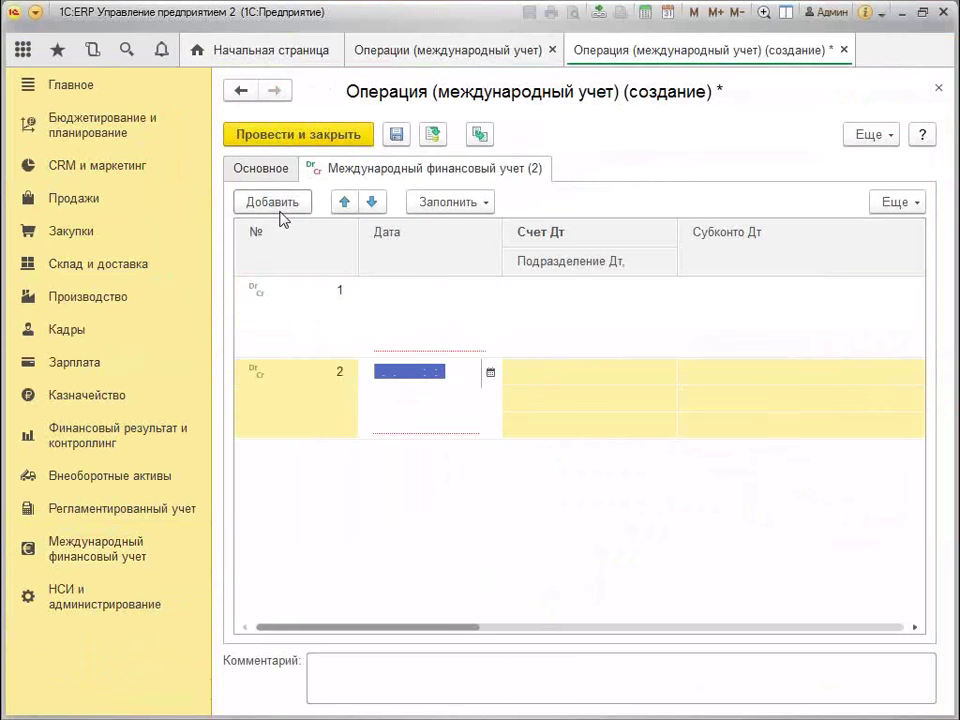
Step: Set the date of the first posting line to 01.03.2018 and of the second posting line to 06.03.2018
left_click(435, 306)
left_click(490, 290)
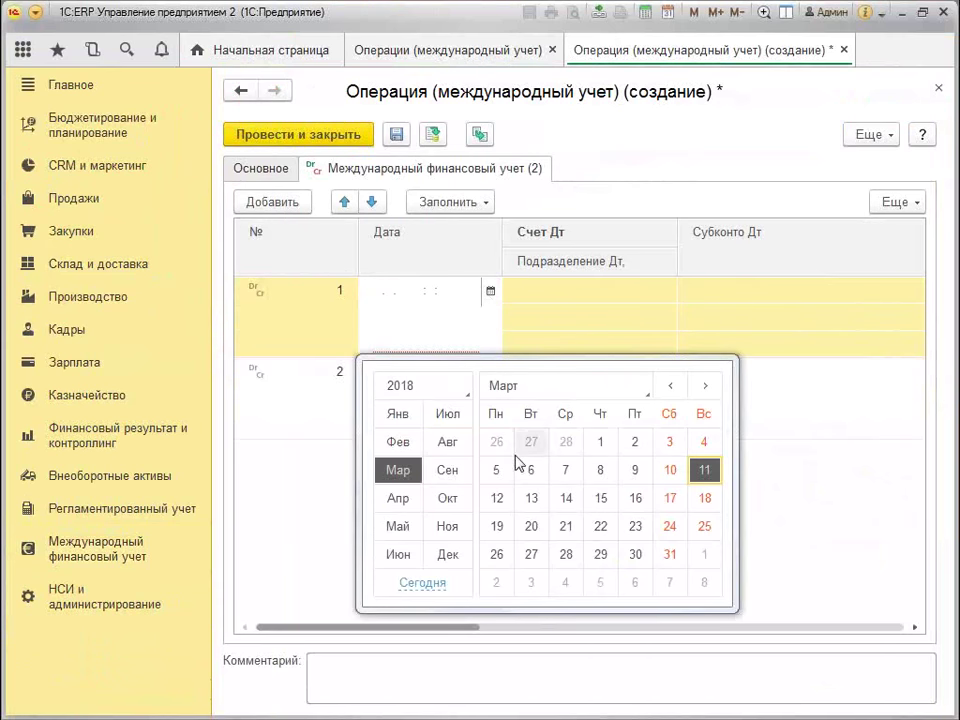
left_click(604, 444)
left_click(449, 389)
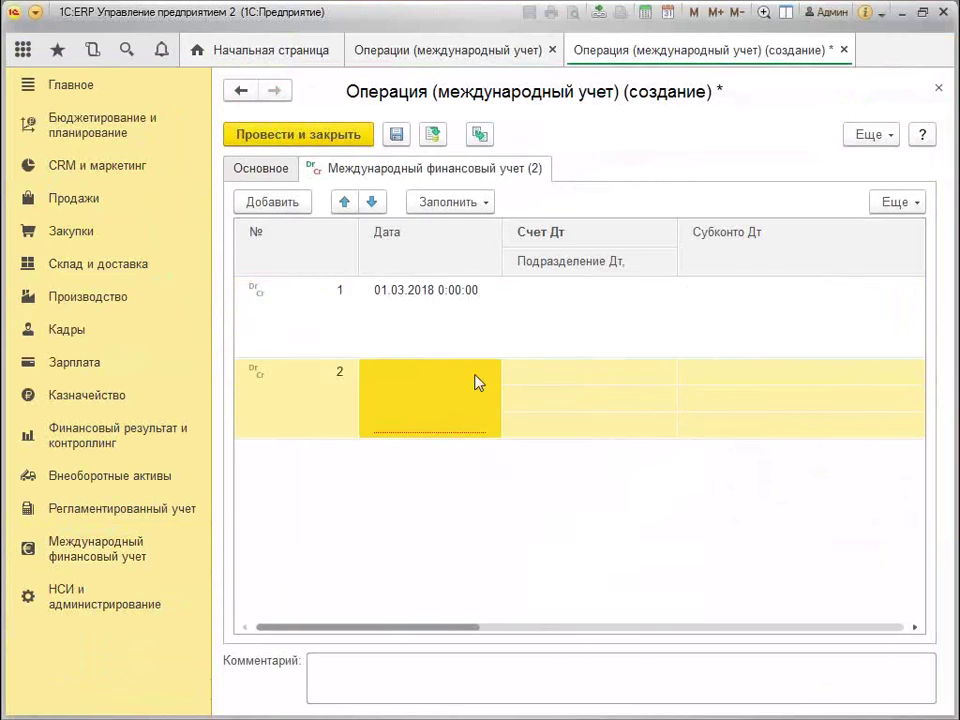
left_click(478, 377)
left_click(491, 372)
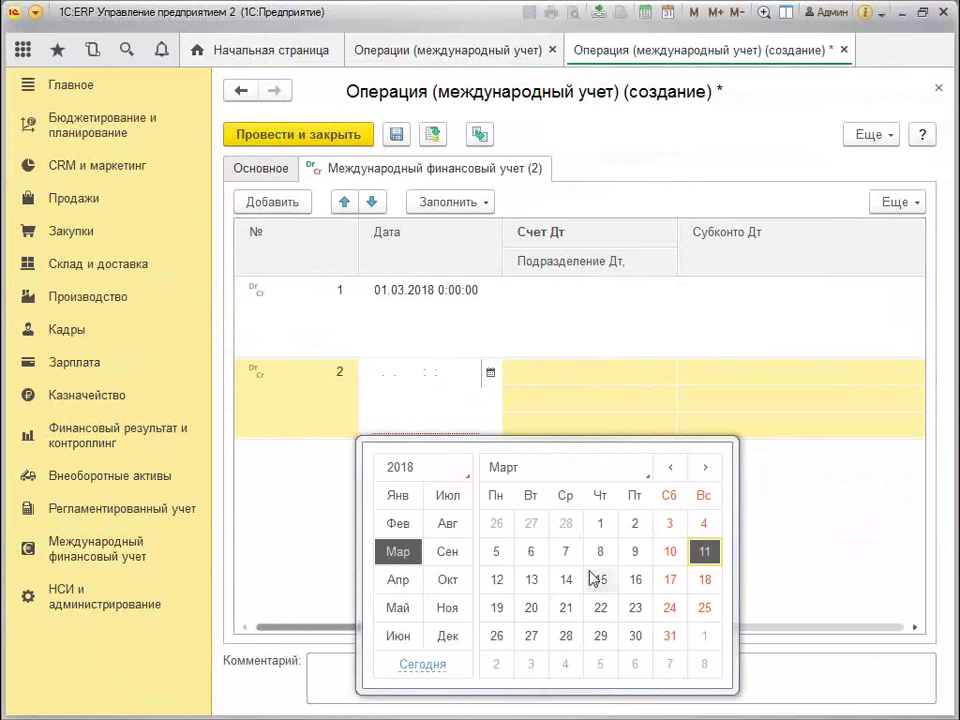
left_click(533, 553)
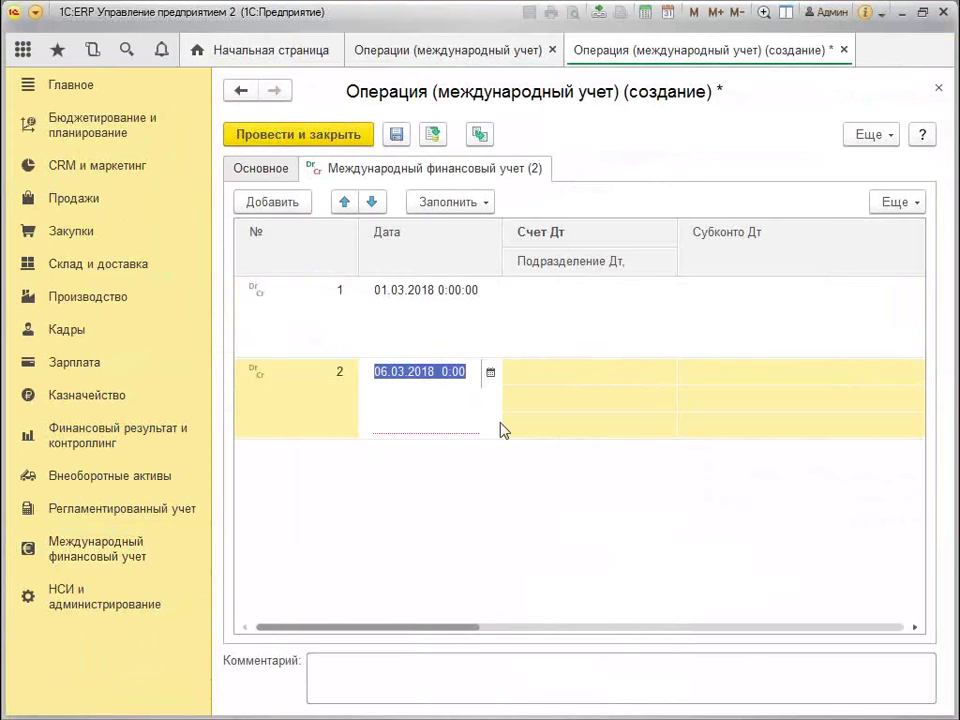
Step: Set Счет Дт of the first posting line to 000000001 (ОС) from the Международный план счетов
left_click(583, 300)
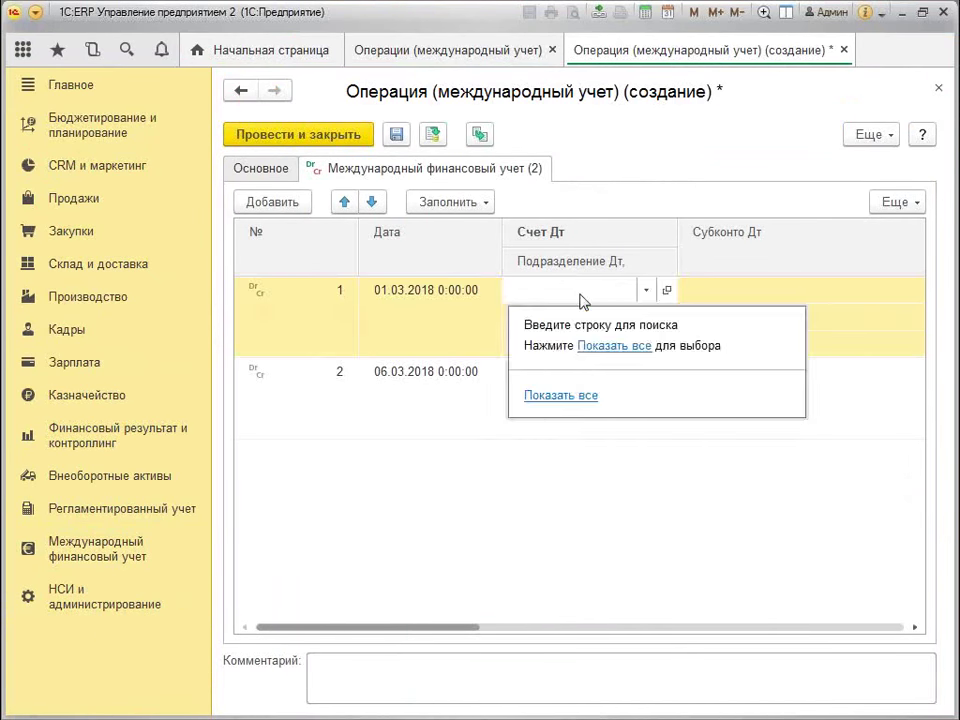
left_click(597, 350)
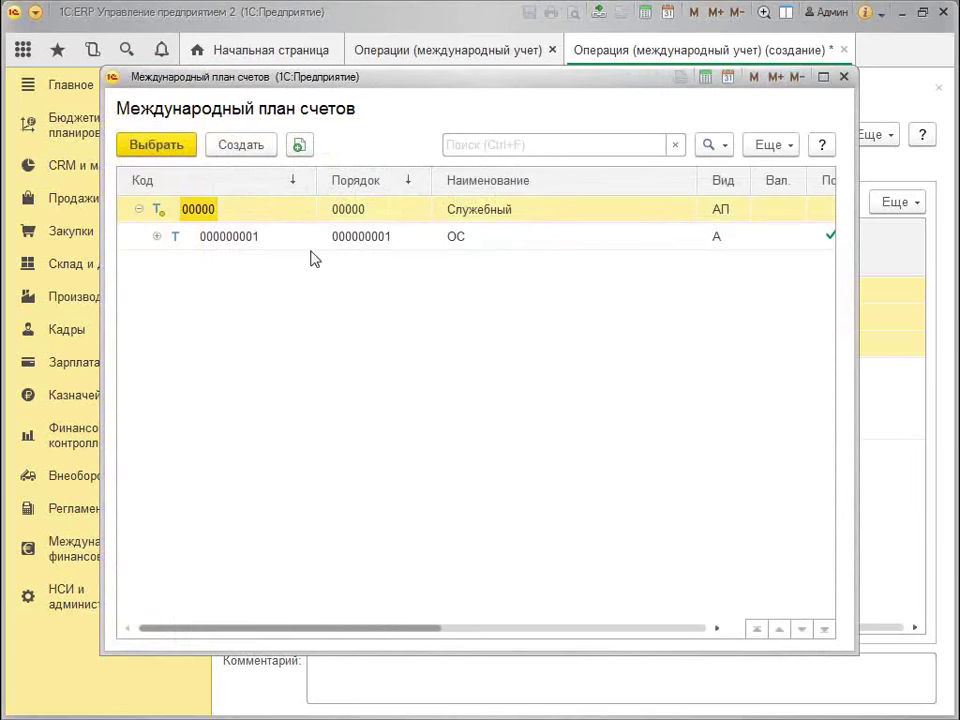
double_click(360, 249)
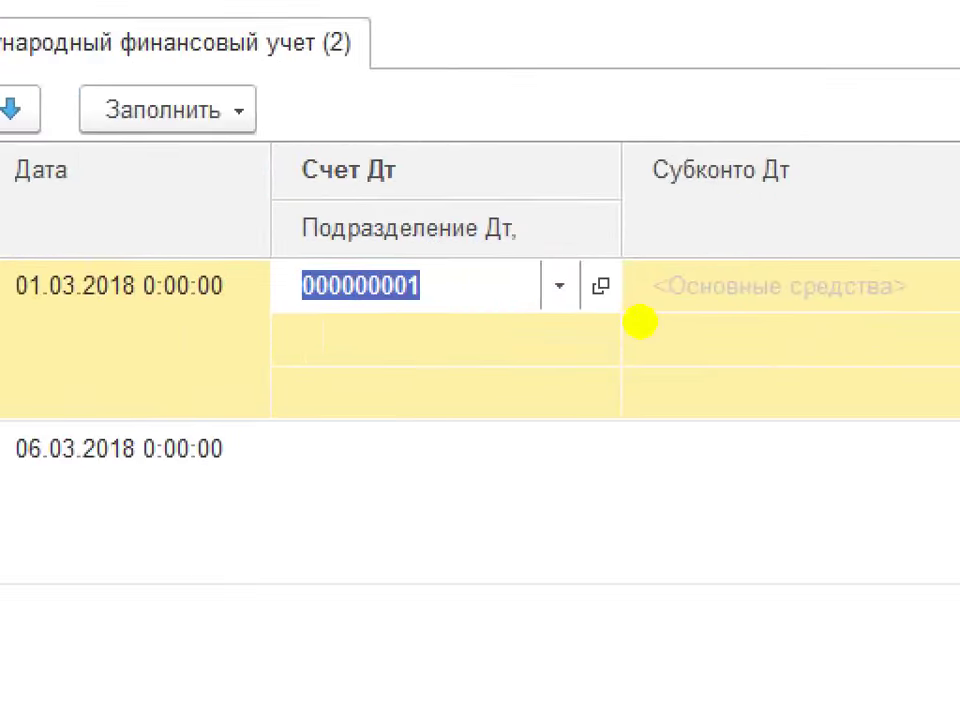
left_click_drag(645, 316, 842, 323)
left_click_drag(752, 209, 802, 153)
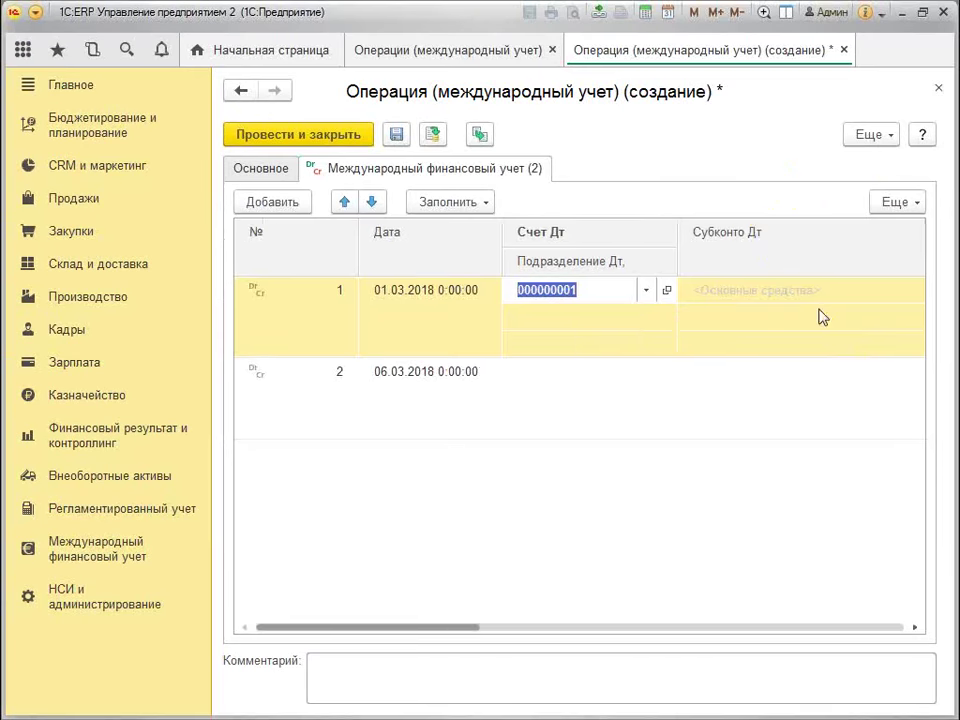
left_click(790, 287)
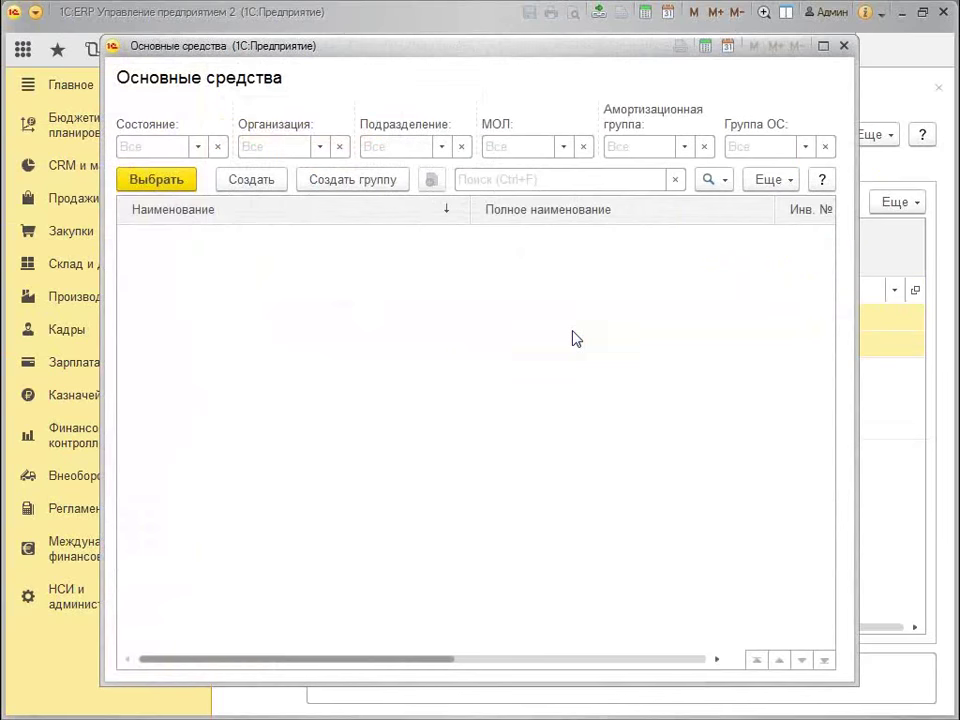
left_click(225, 180)
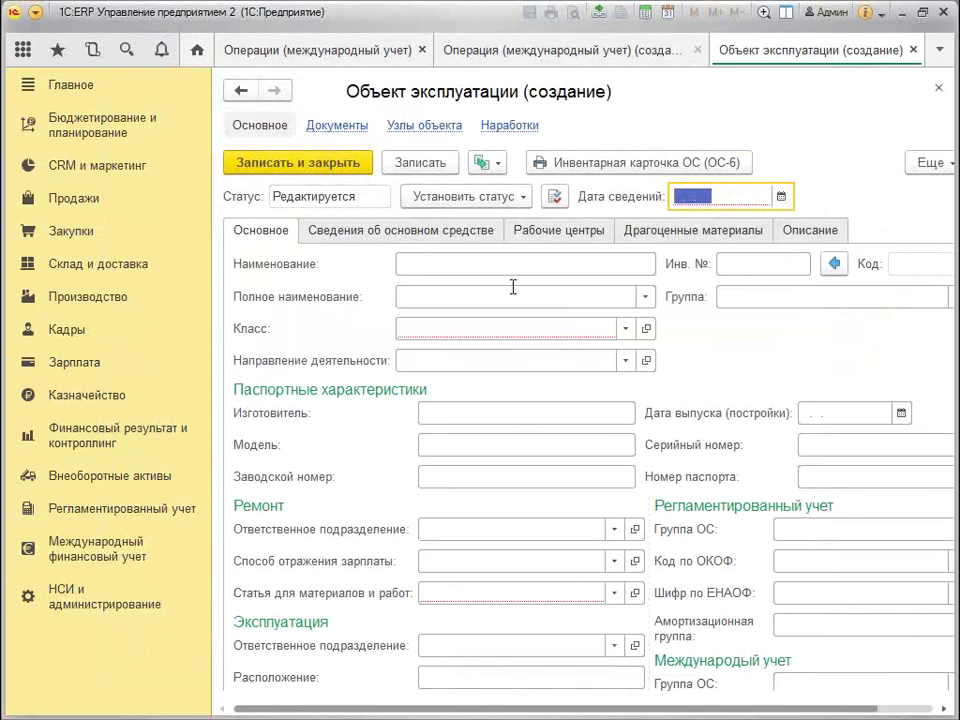
left_click(938, 88)
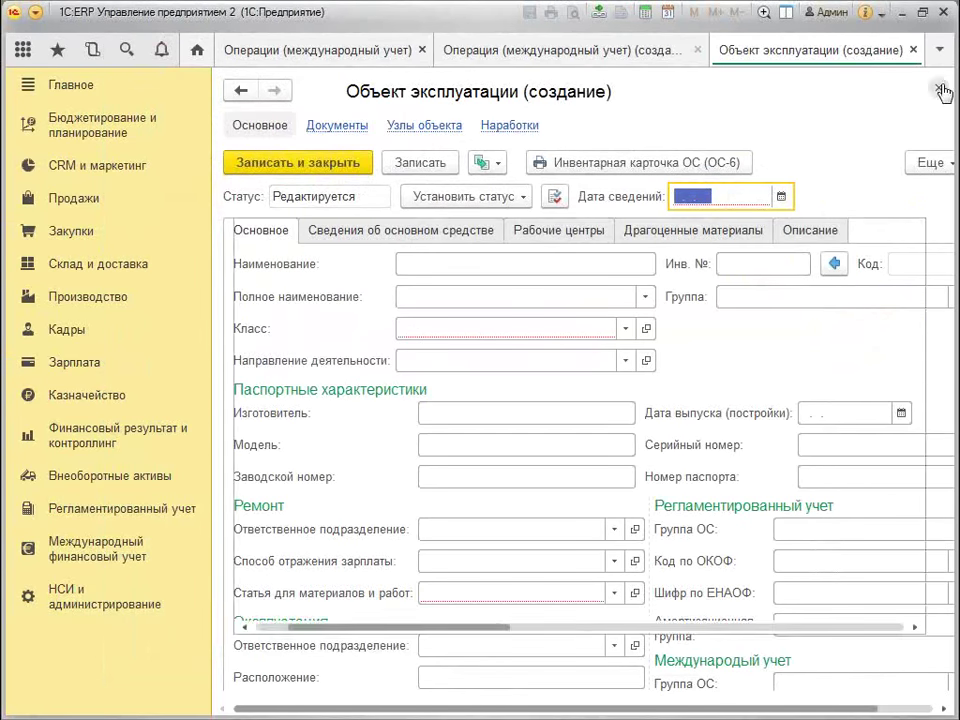
left_click(845, 47)
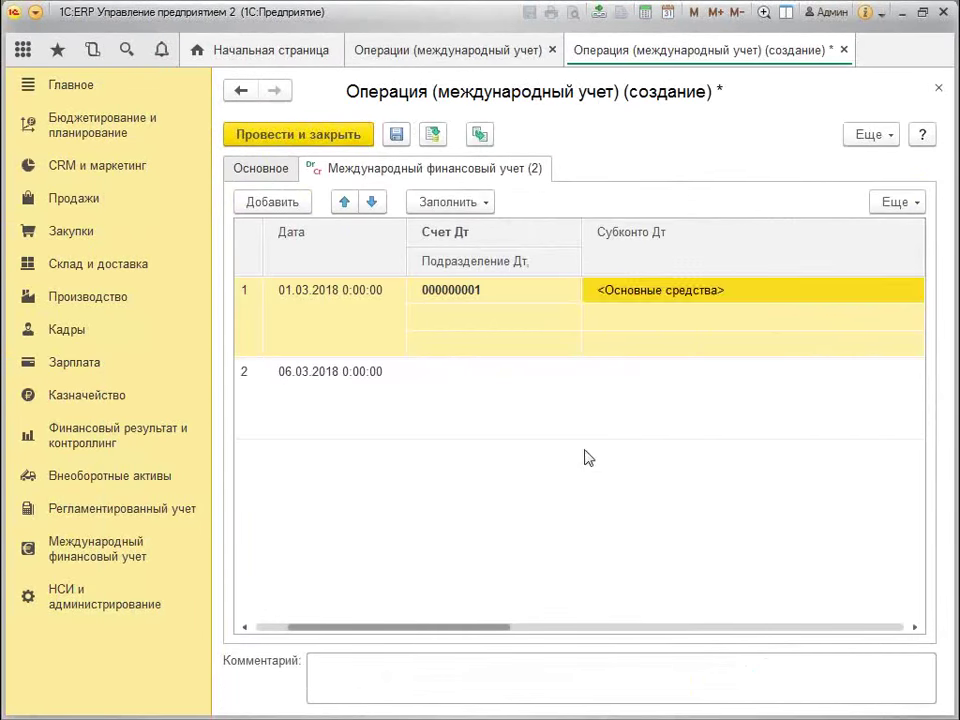
Step: Set Счет Дт of the second posting line to 000000001 (ОС) from the Международный план счетов
left_click(465, 373)
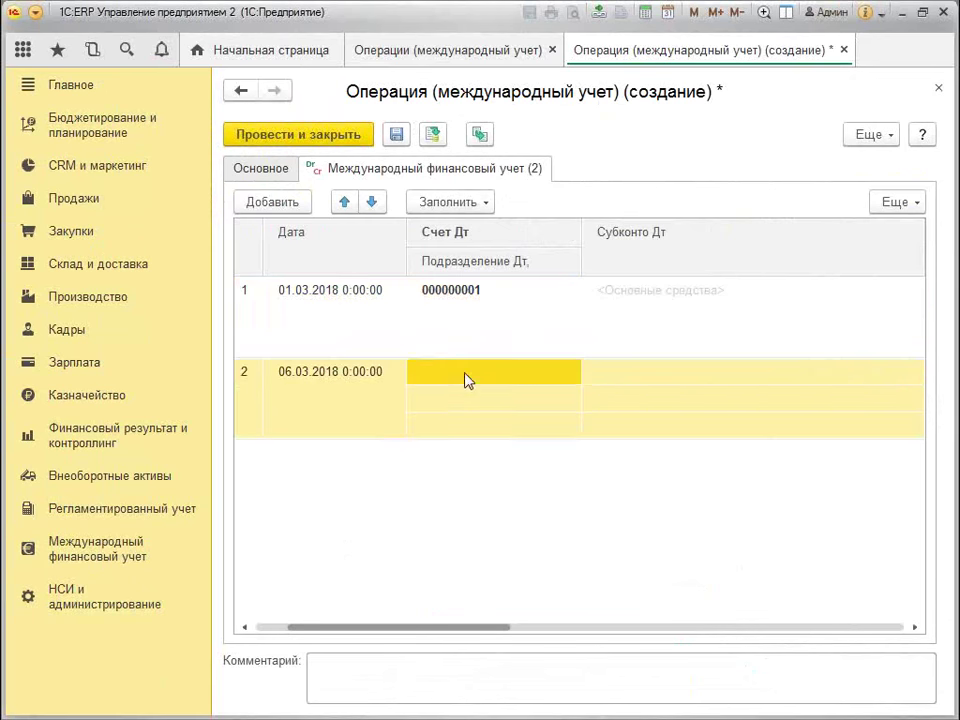
left_click(465, 375)
left_click(488, 425)
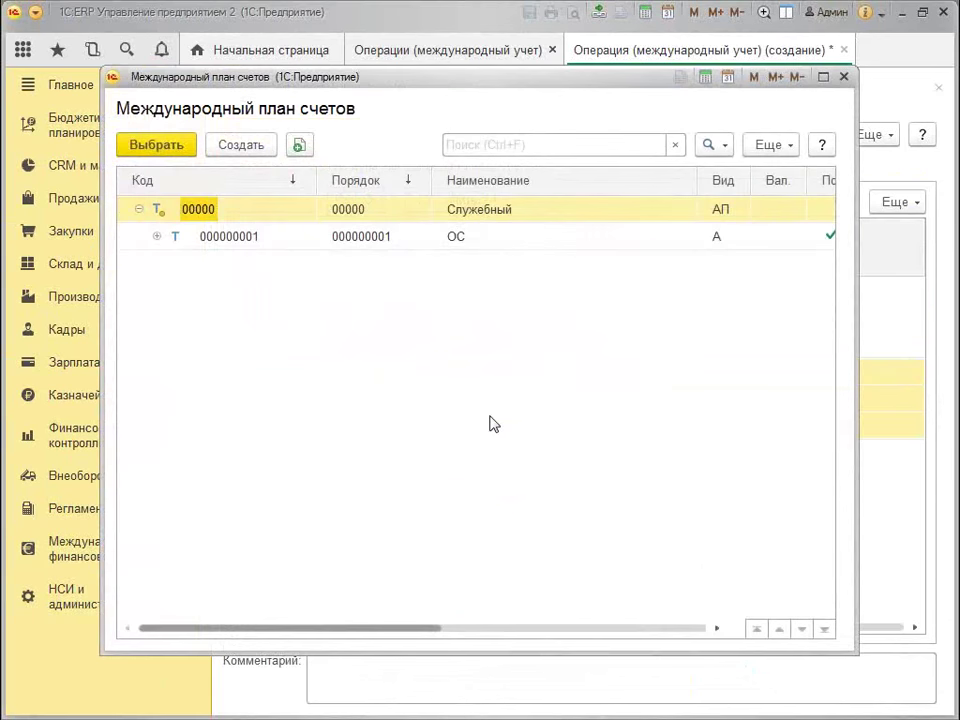
double_click(373, 242)
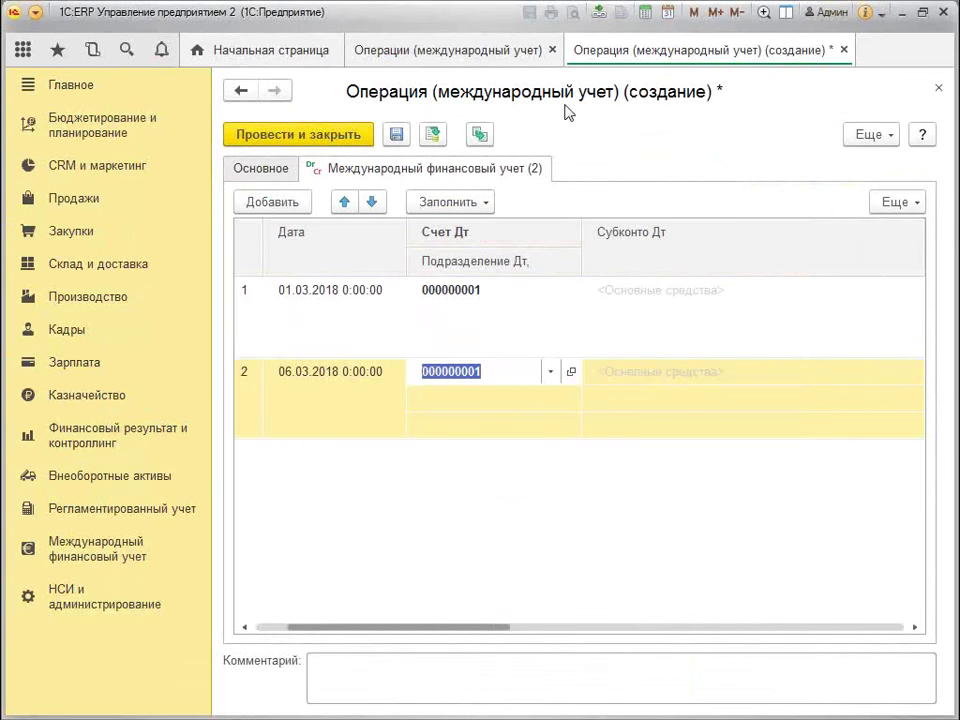
left_click(474, 552)
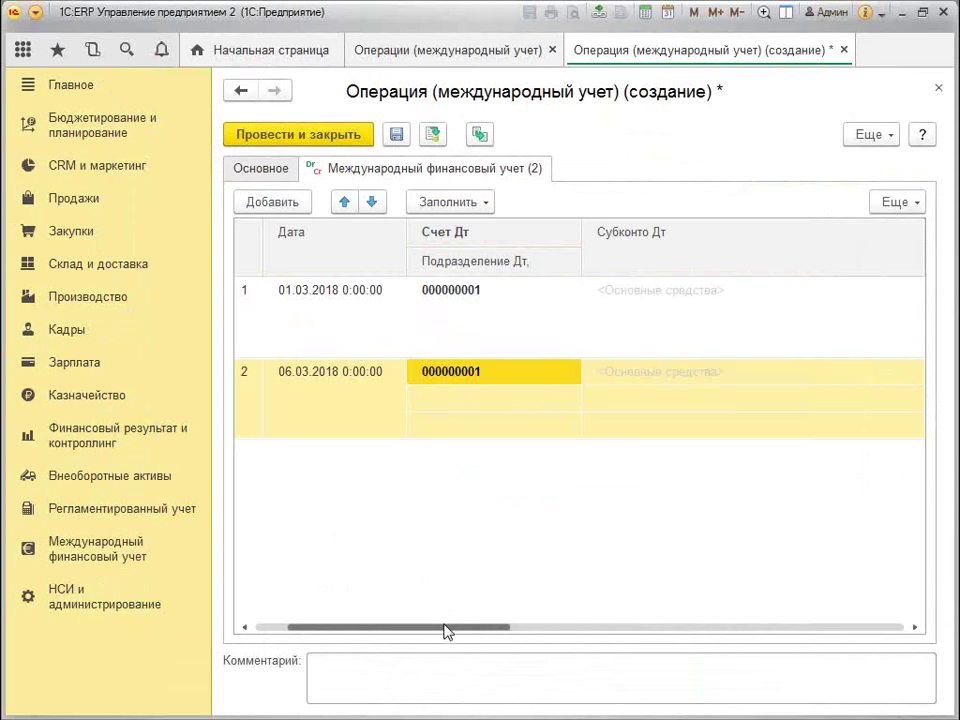
left_click_drag(446, 630, 386, 574)
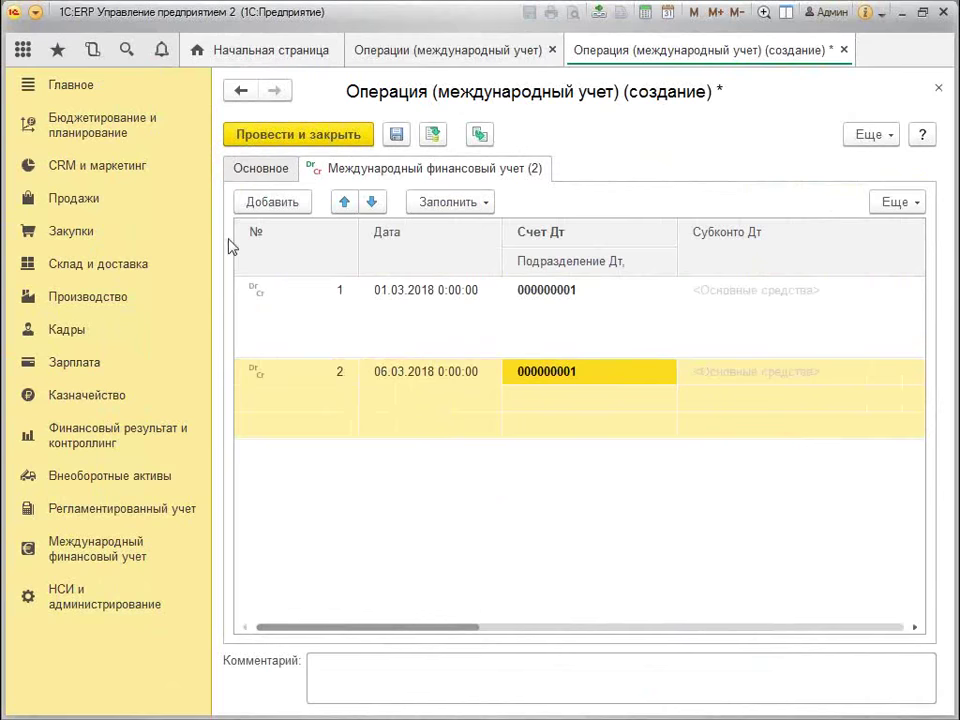
Step: Set Сумма (руб.) to 500 000,00 in the first posting line and 600 000,00 in the second
left_click(260, 170)
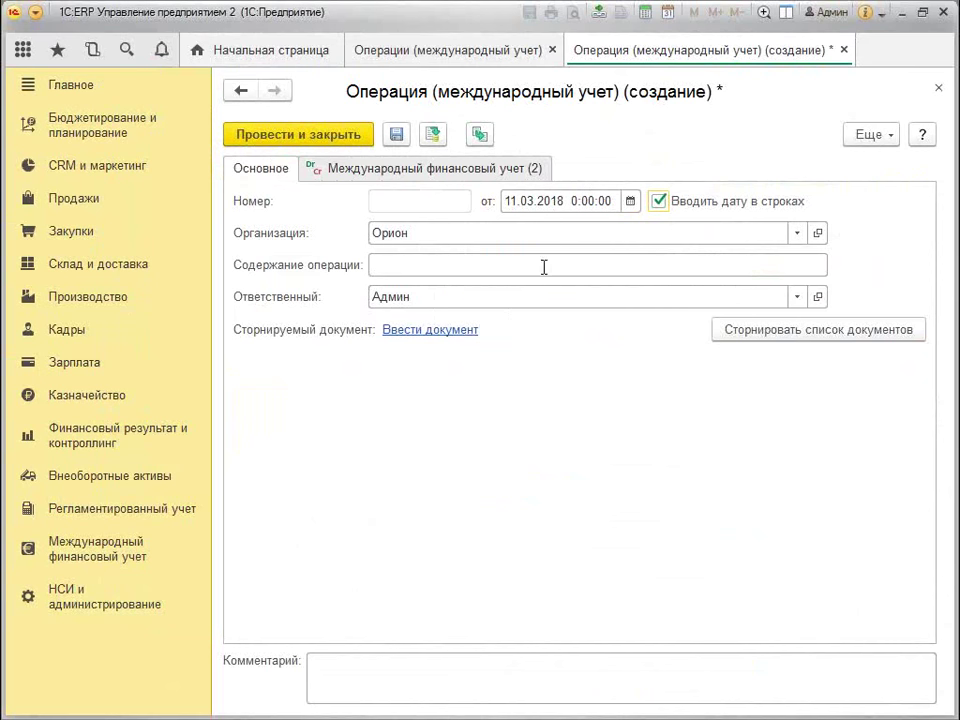
left_click(450, 172)
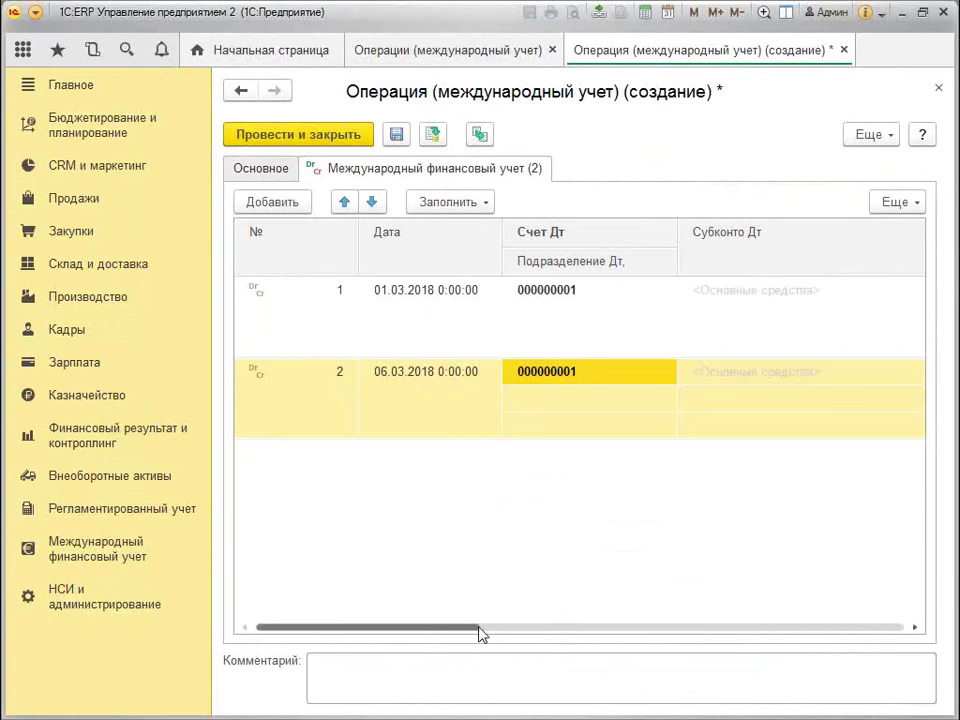
left_click_drag(480, 630, 895, 605)
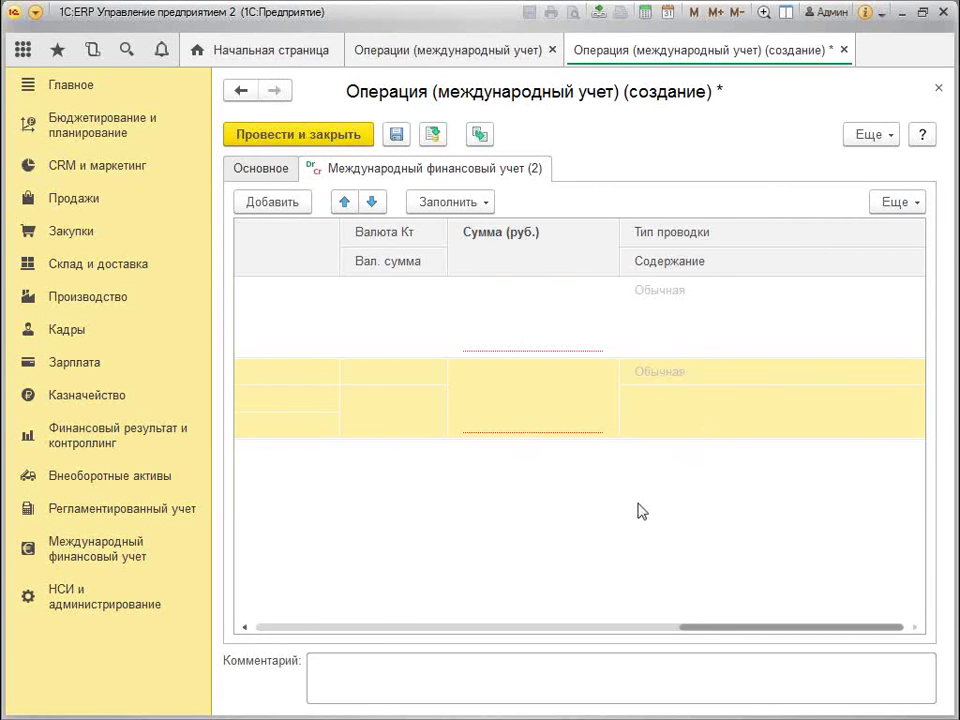
left_click(545, 326)
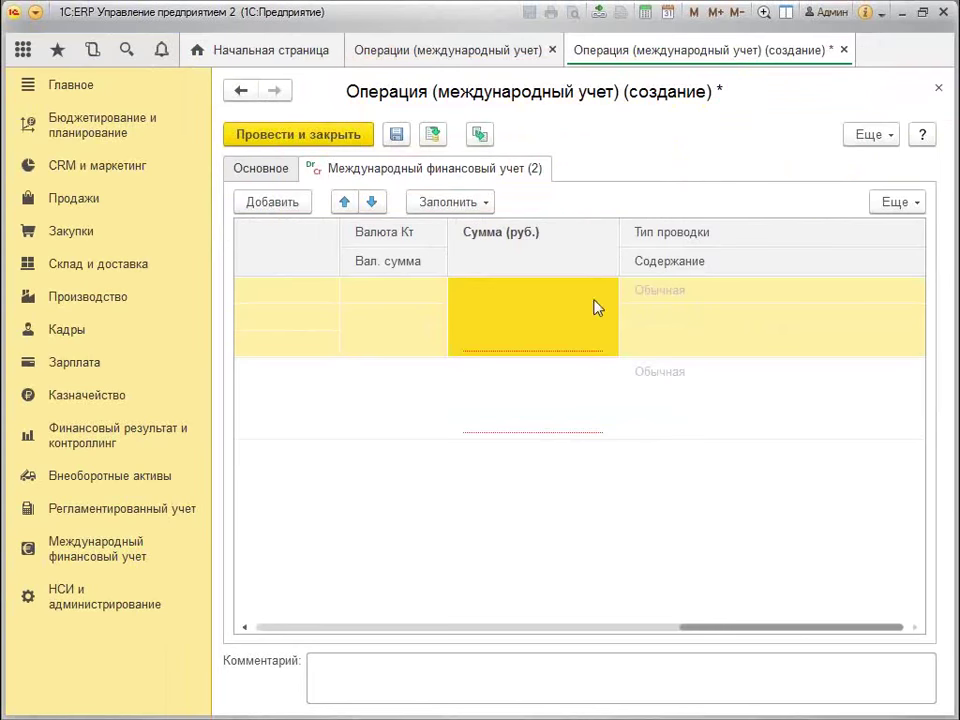
double_click(553, 324)
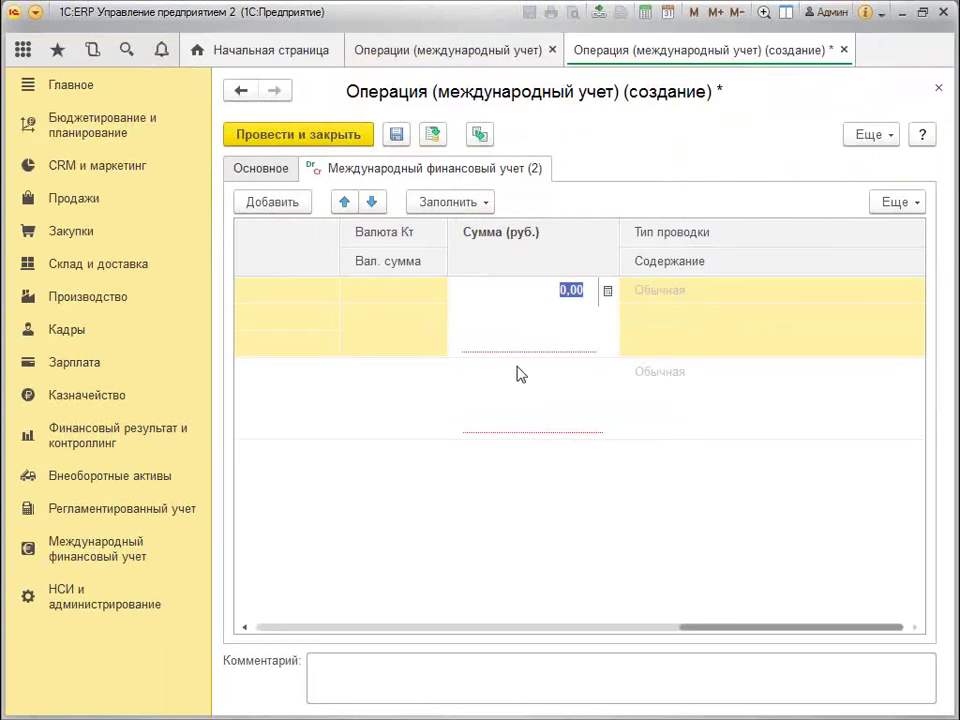
type("50000")
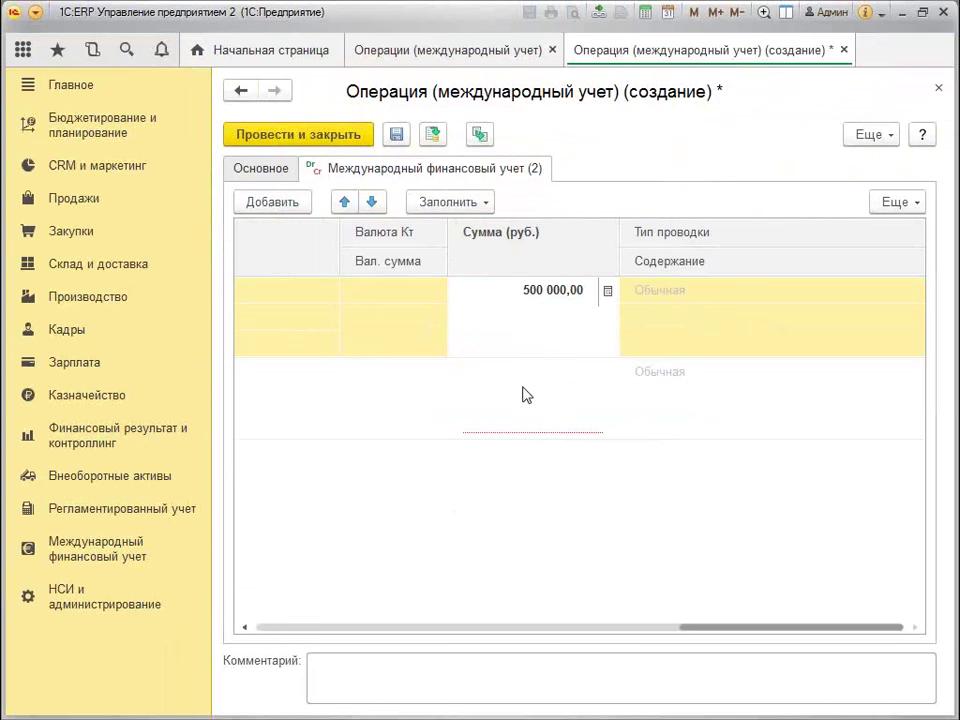
left_click(523, 392)
left_click(522, 386)
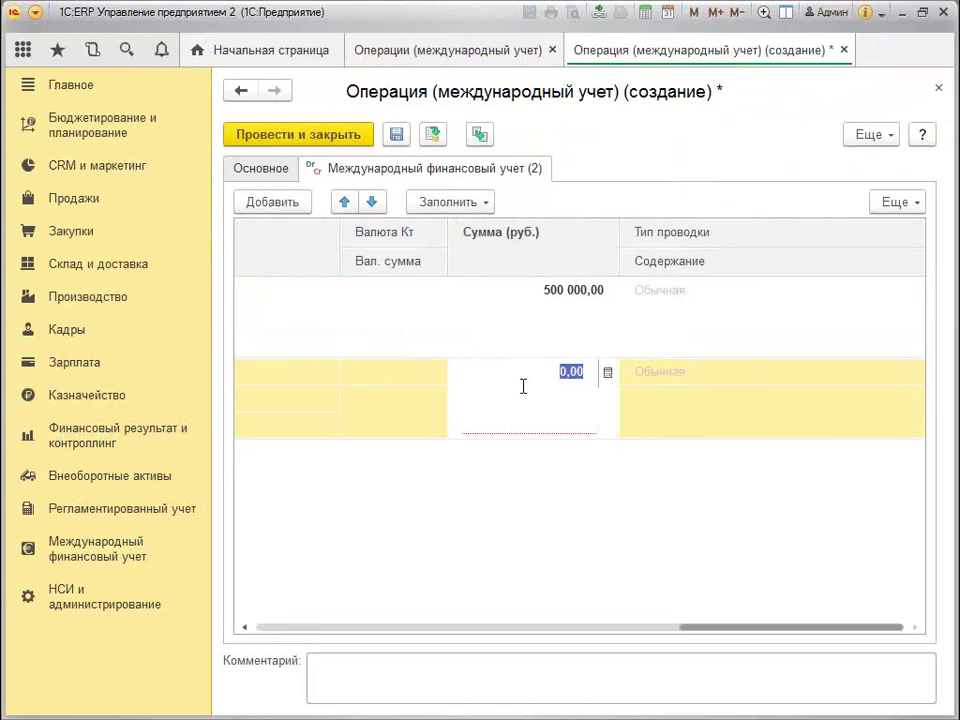
type("600000")
key("Return")
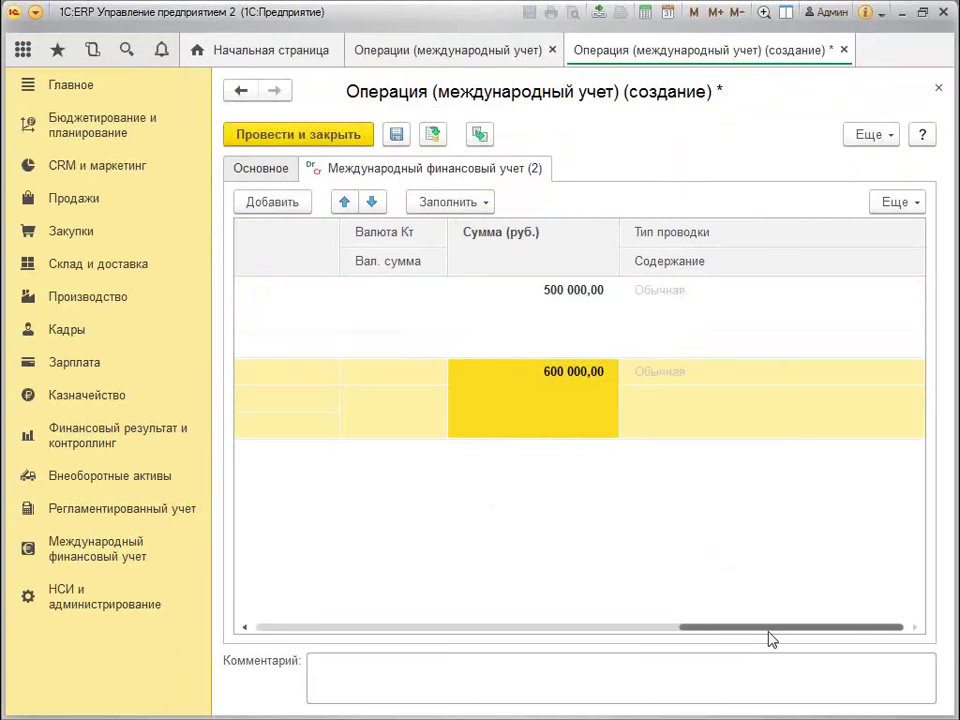
Step: Try to post the operation with only the debit accounts, dates and amounts filled in
left_click_drag(770, 632, 257, 582)
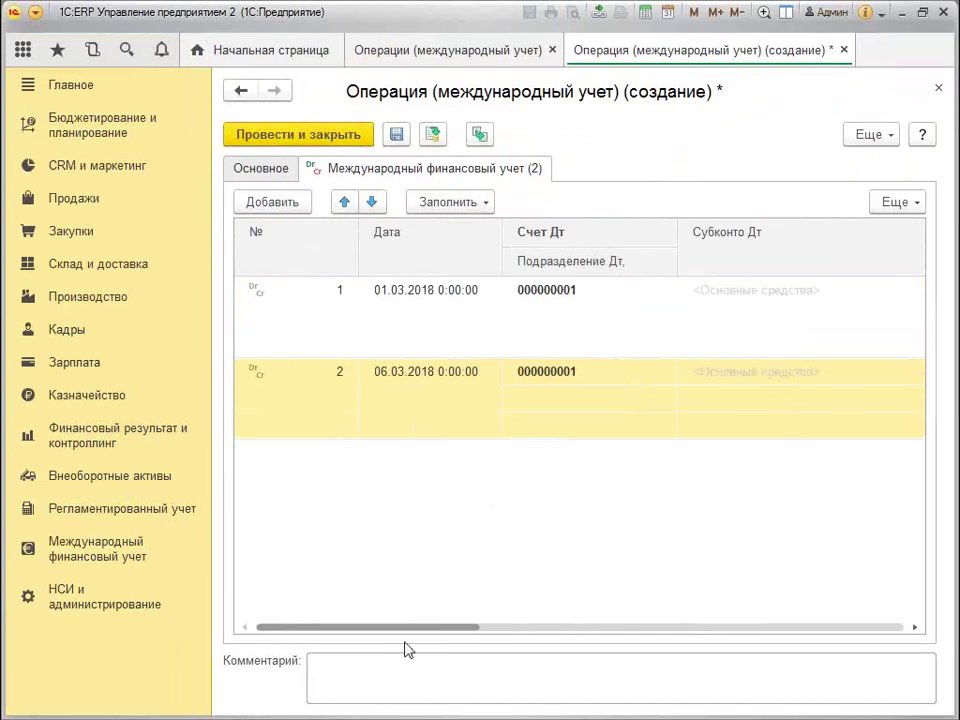
left_click_drag(405, 650, 596, 639)
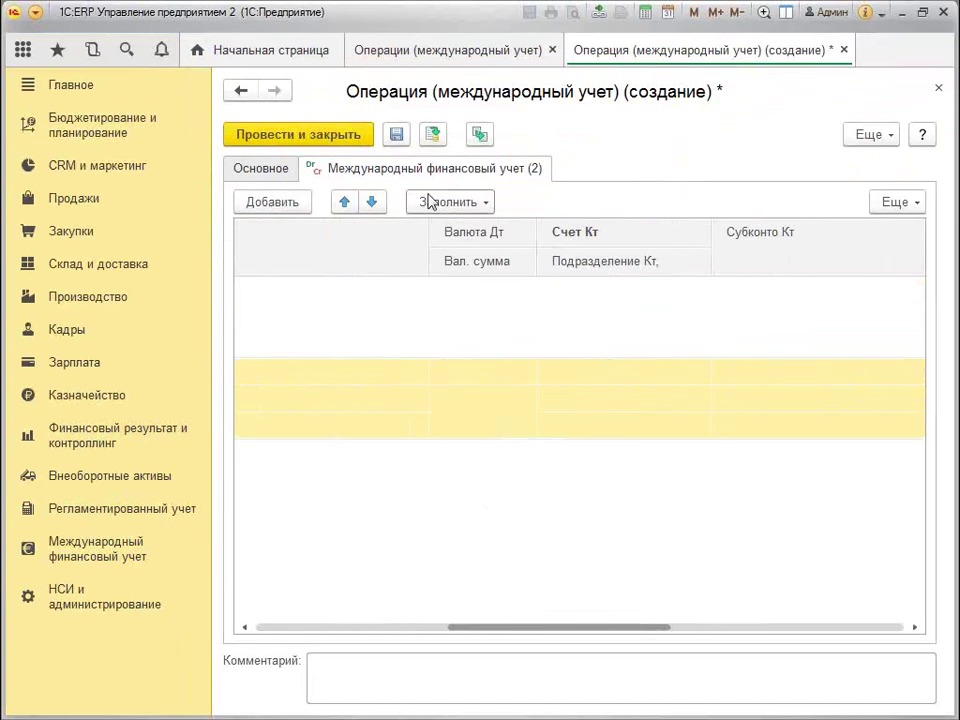
left_click(432, 134)
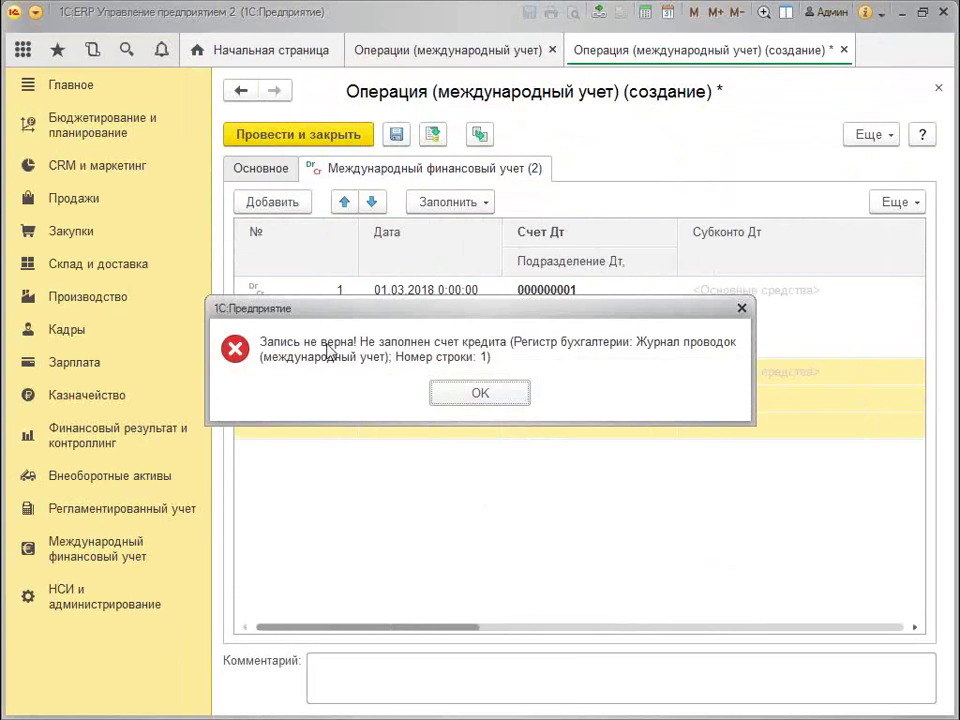
left_click(497, 396)
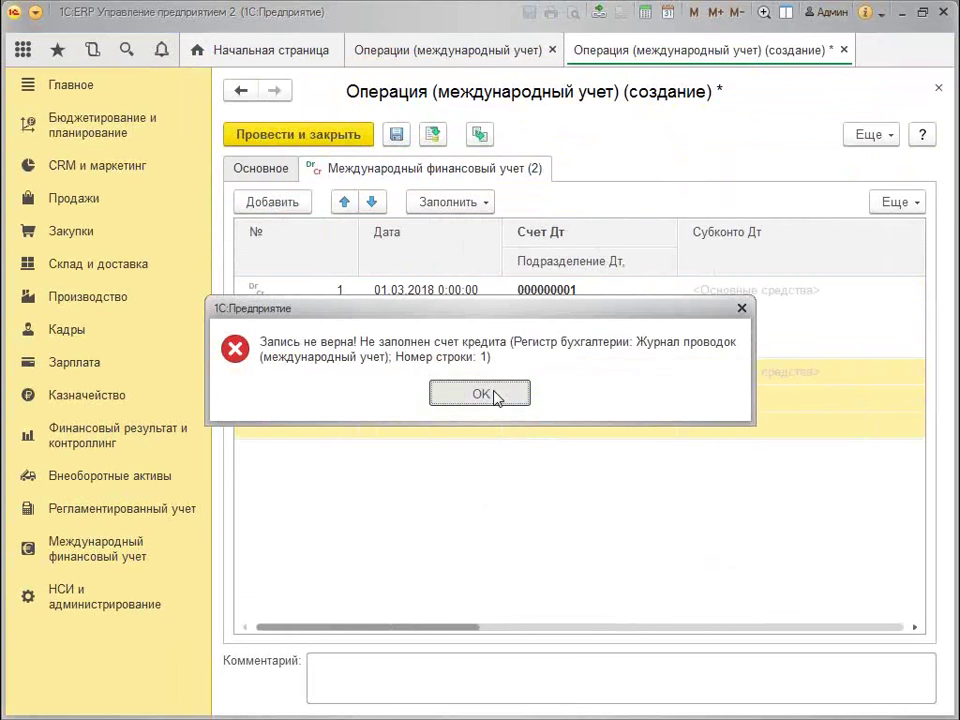
Step: Set Счет Кт of both posting lines to 00000 (Служебный) and post the operation, leaving it open
left_click_drag(454, 626, 594, 628)
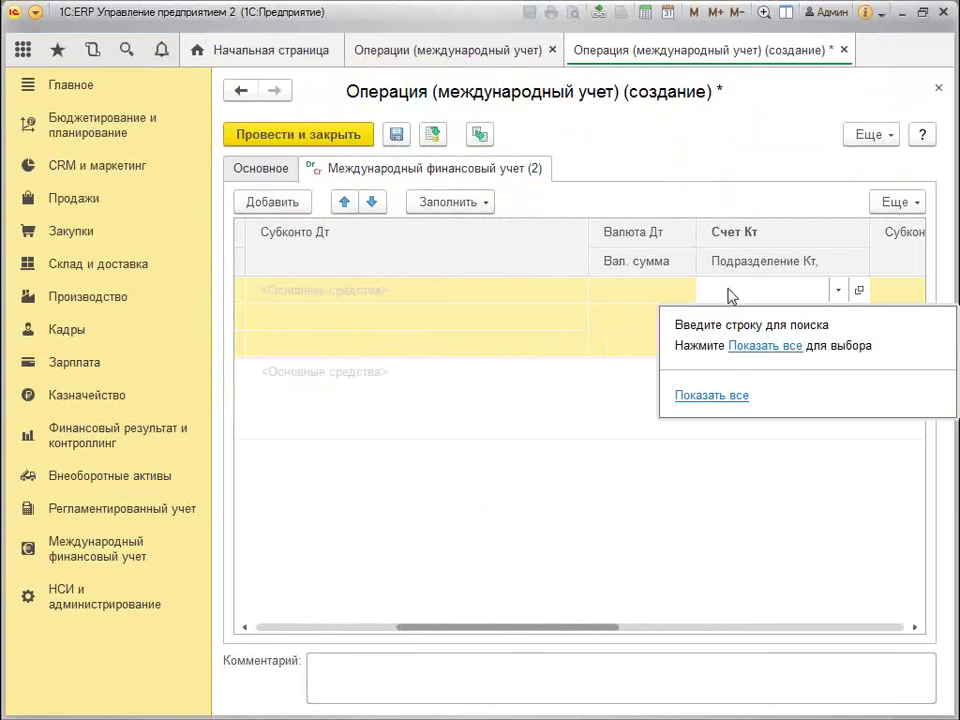
left_click(765, 346)
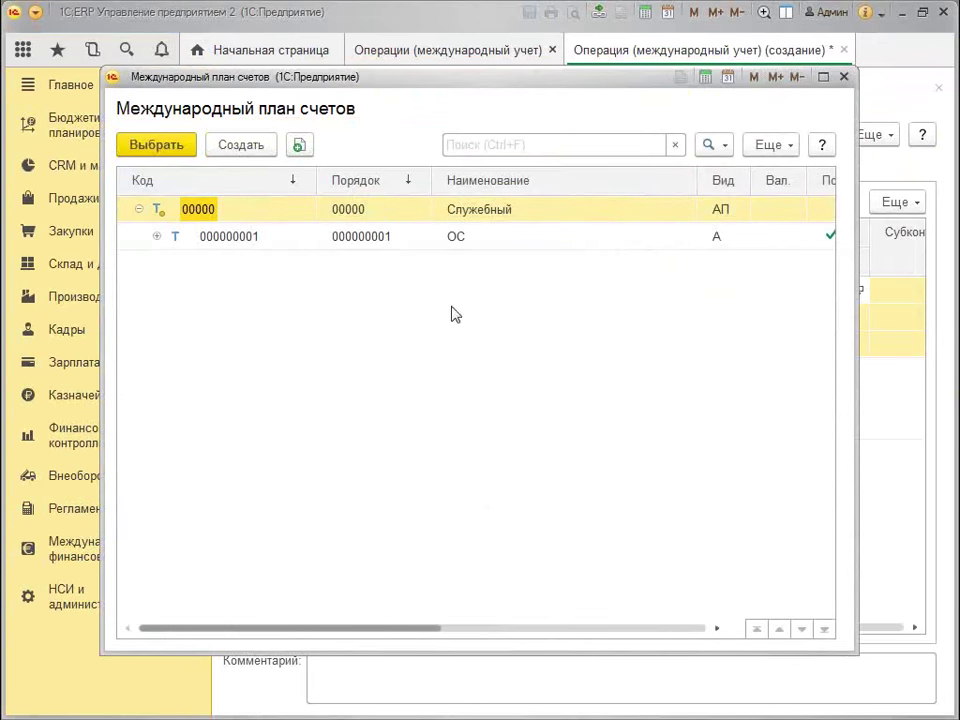
double_click(371, 214)
left_click(737, 381)
left_click(737, 381)
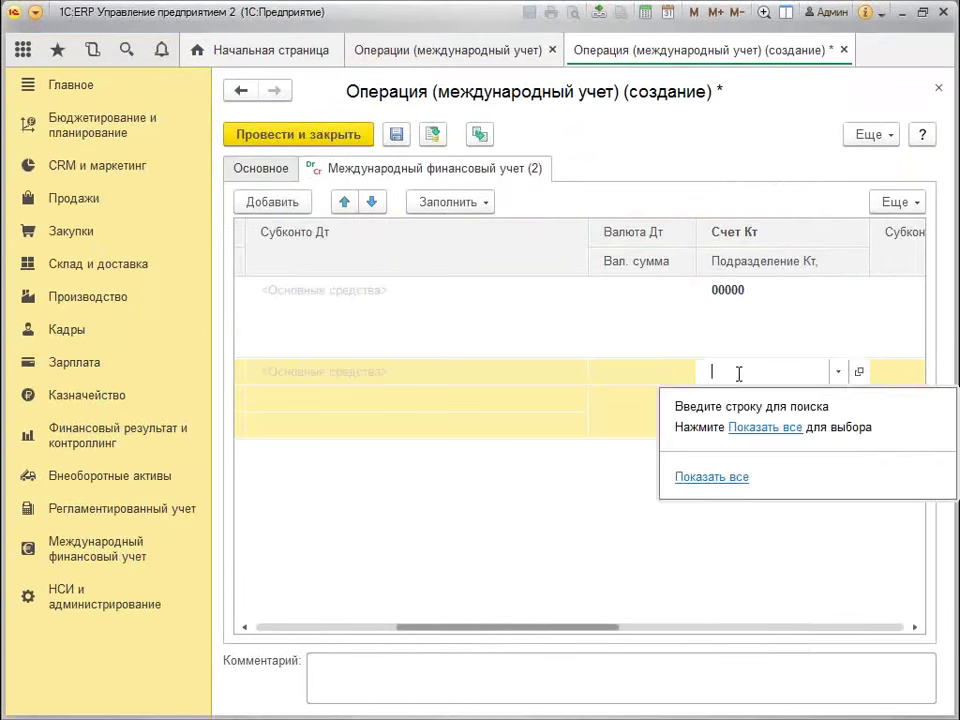
left_click(748, 428)
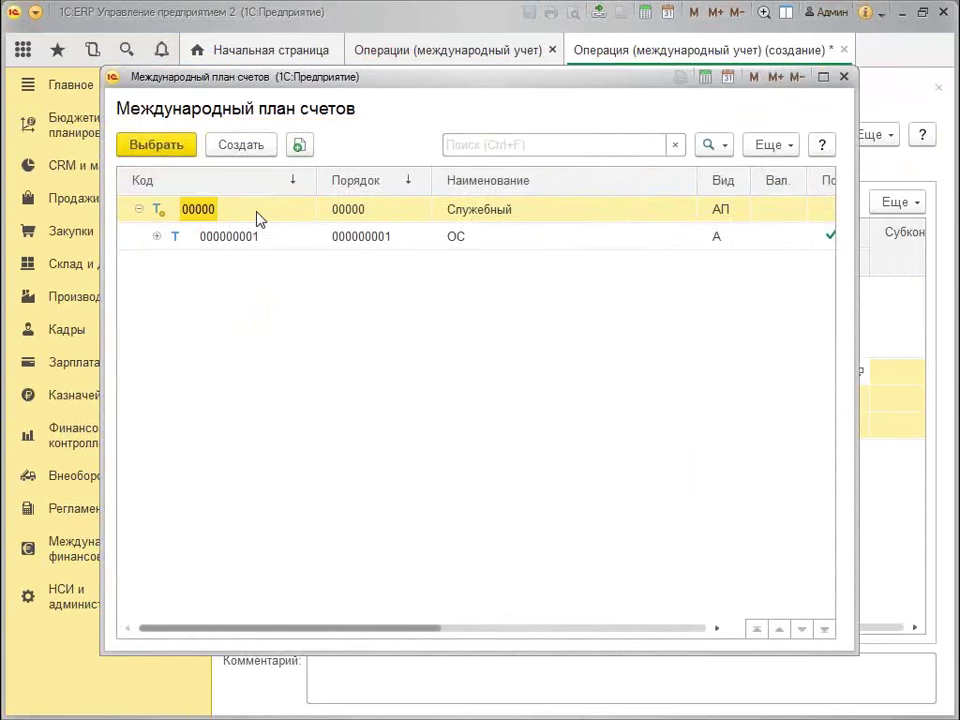
double_click(258, 218)
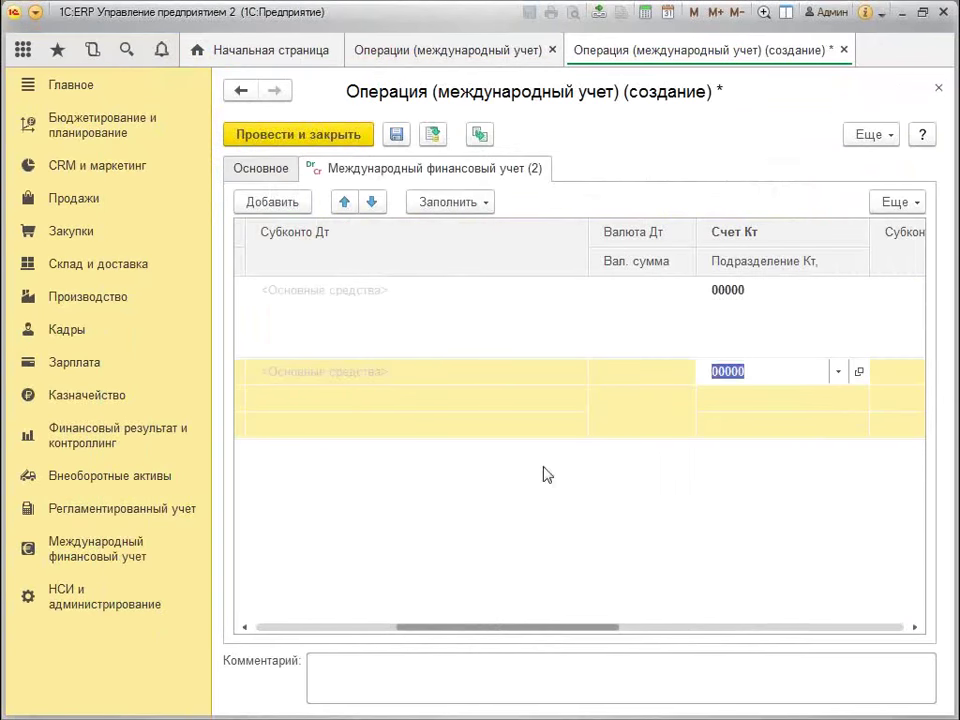
left_click(432, 136)
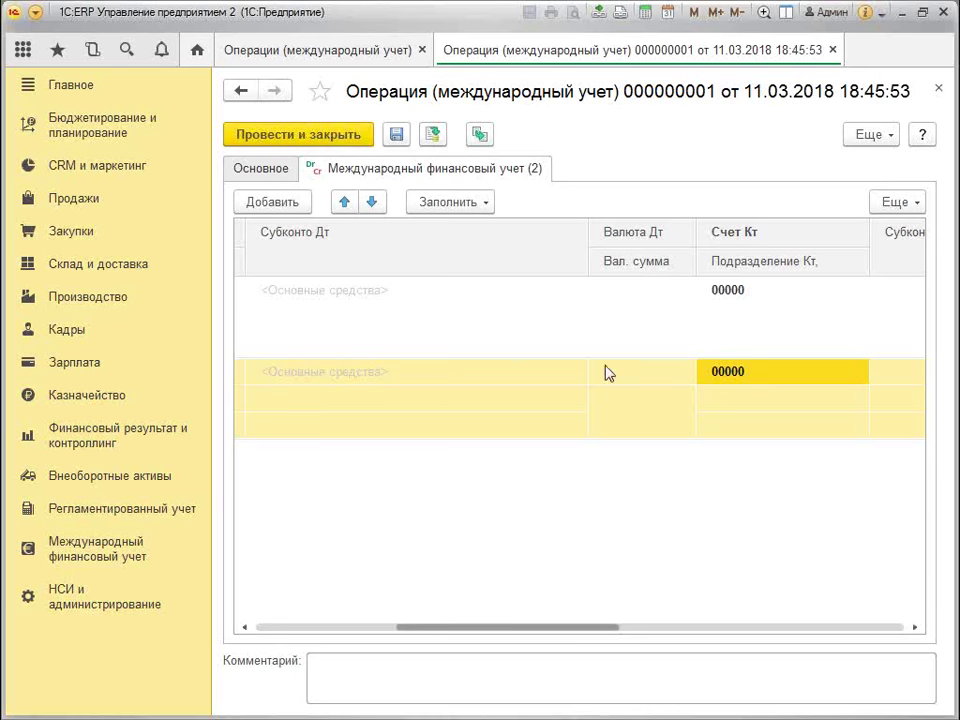
Step: Review the ruble amounts and additional commands of the operation, and close it to return to the operations list
left_click_drag(600, 628, 930, 598)
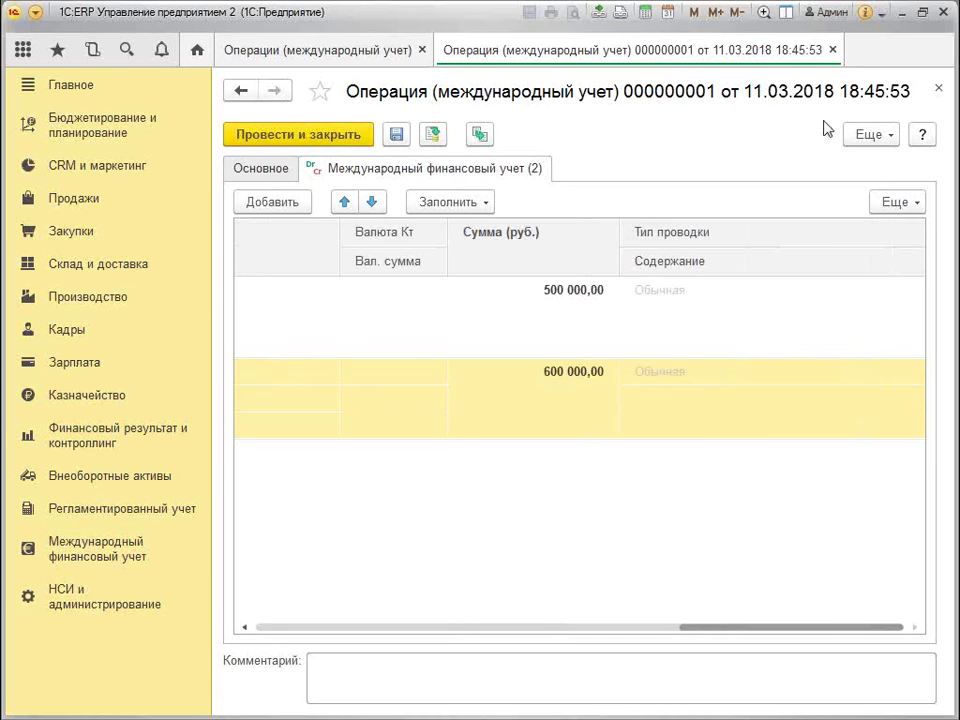
left_click(885, 136)
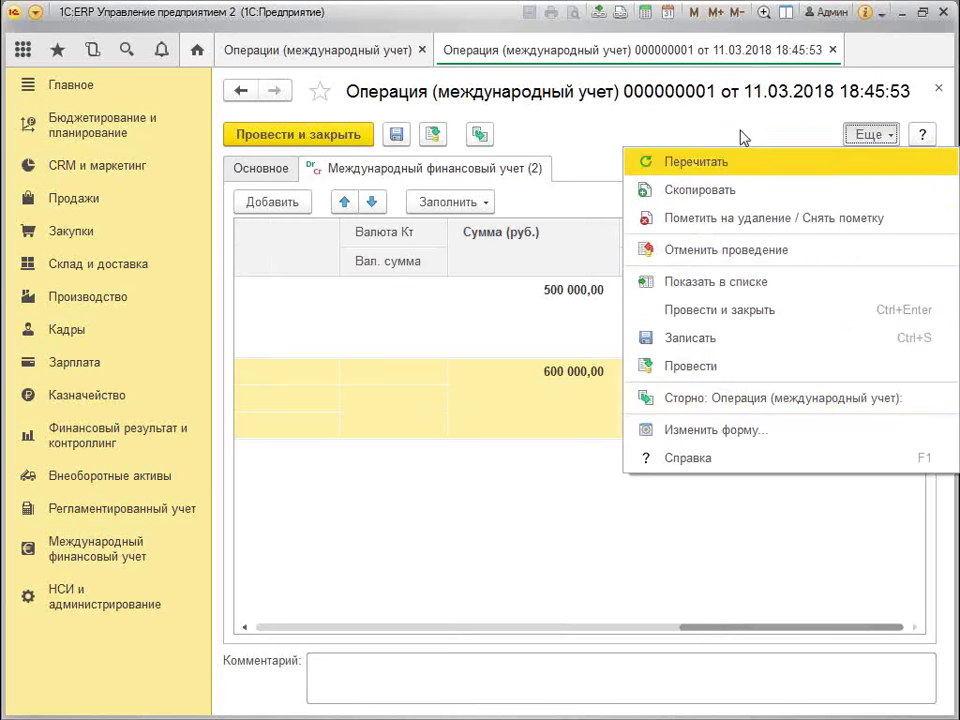
left_click(776, 115)
left_click(937, 89)
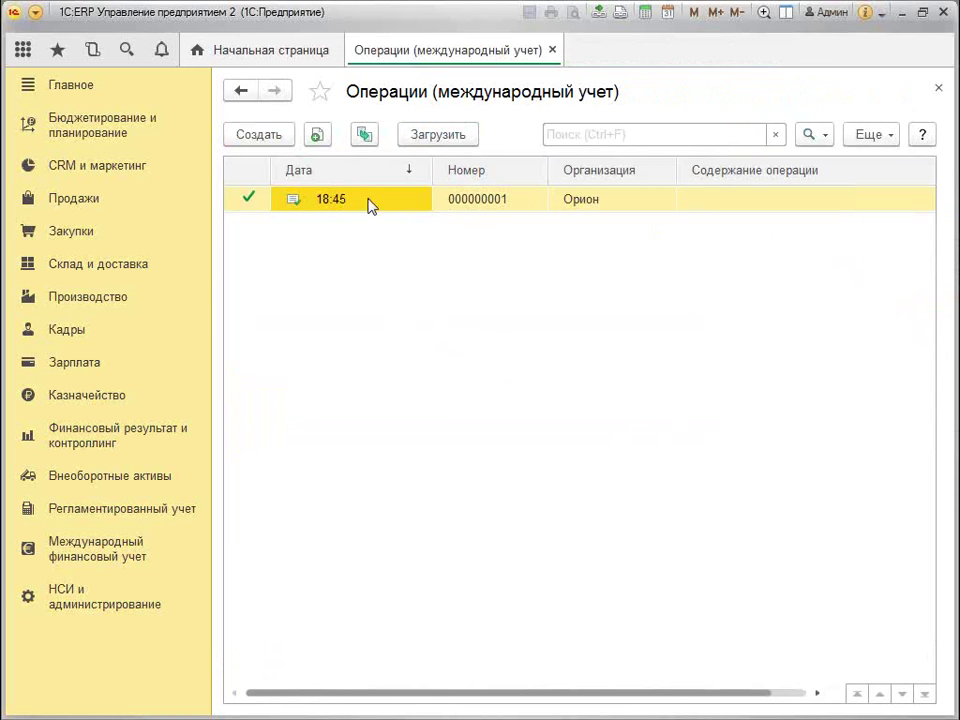
Step: Widen the Дата column, reopen the operation, compare its document date with both posting line dates, and post and close it
left_click_drag(435, 172, 480, 171)
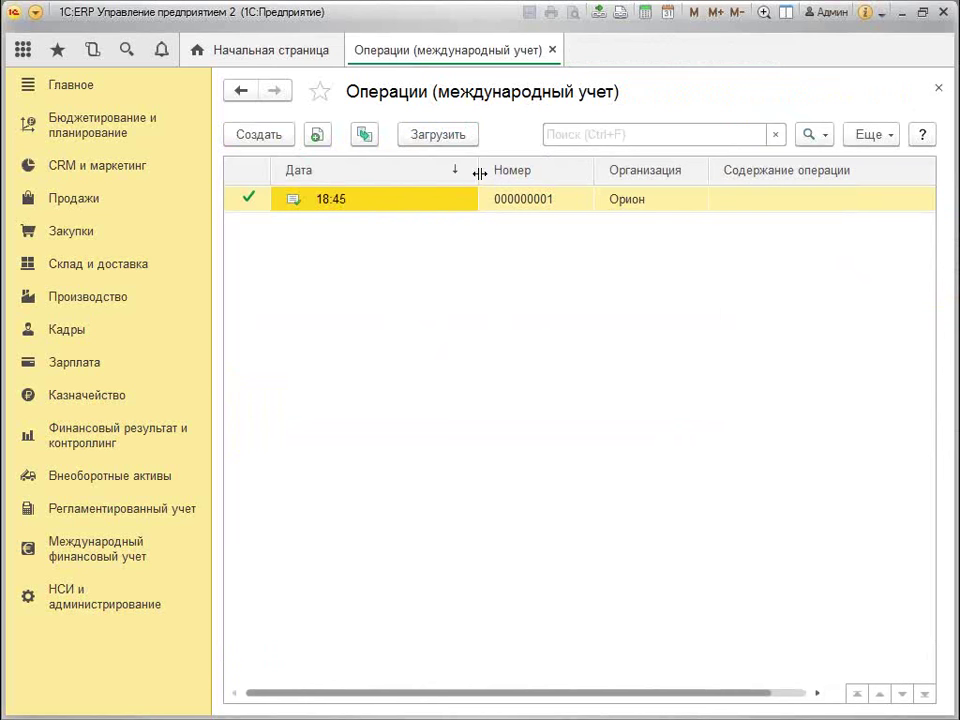
double_click(365, 201)
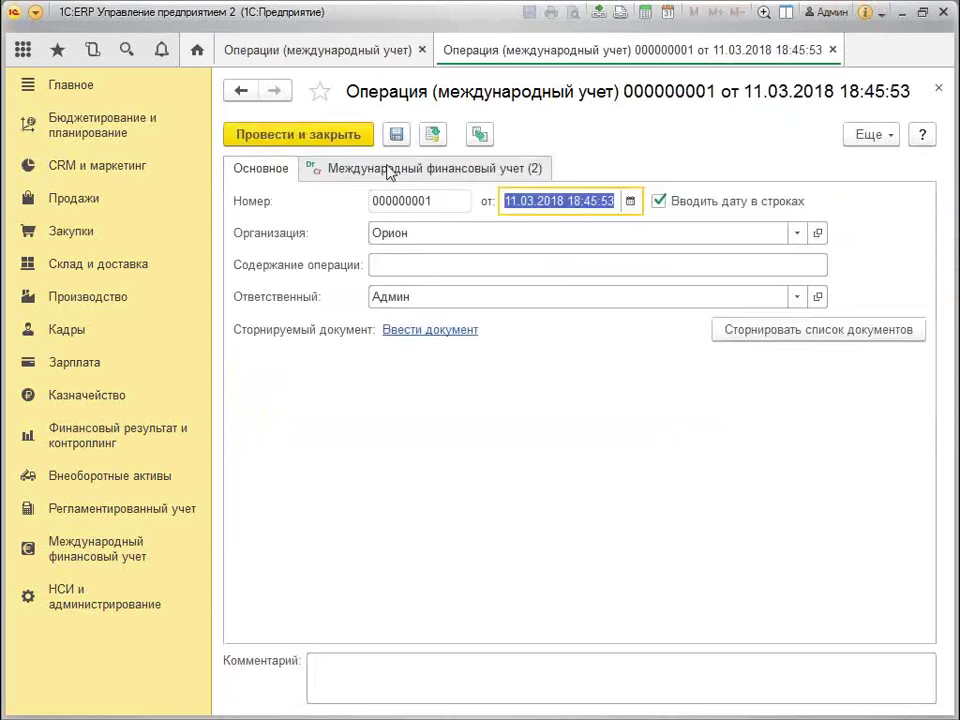
left_click(475, 170)
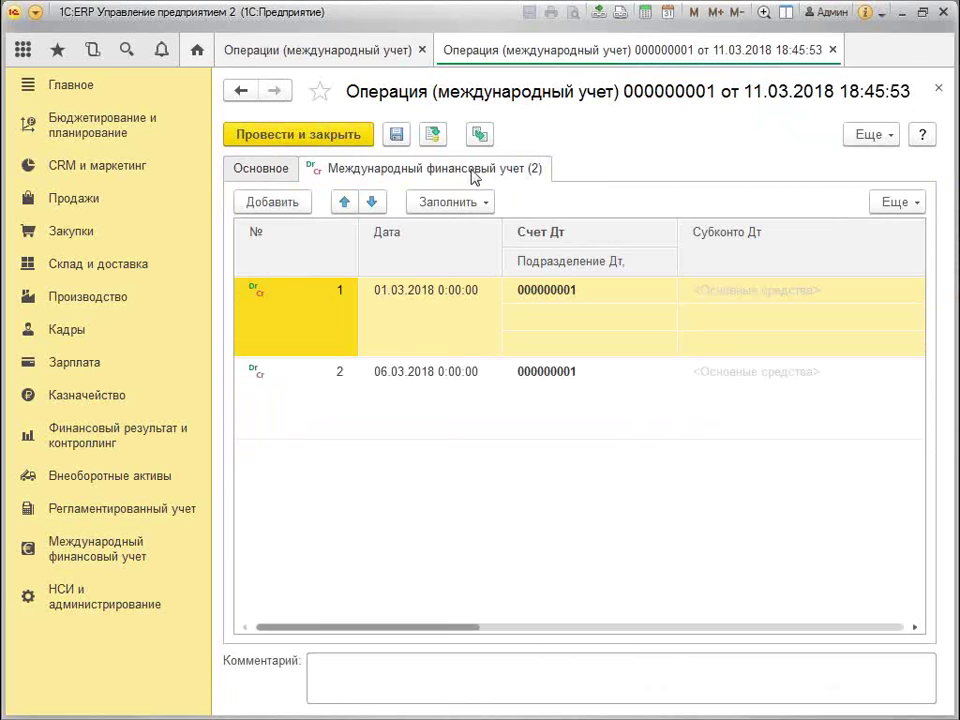
left_click(270, 170)
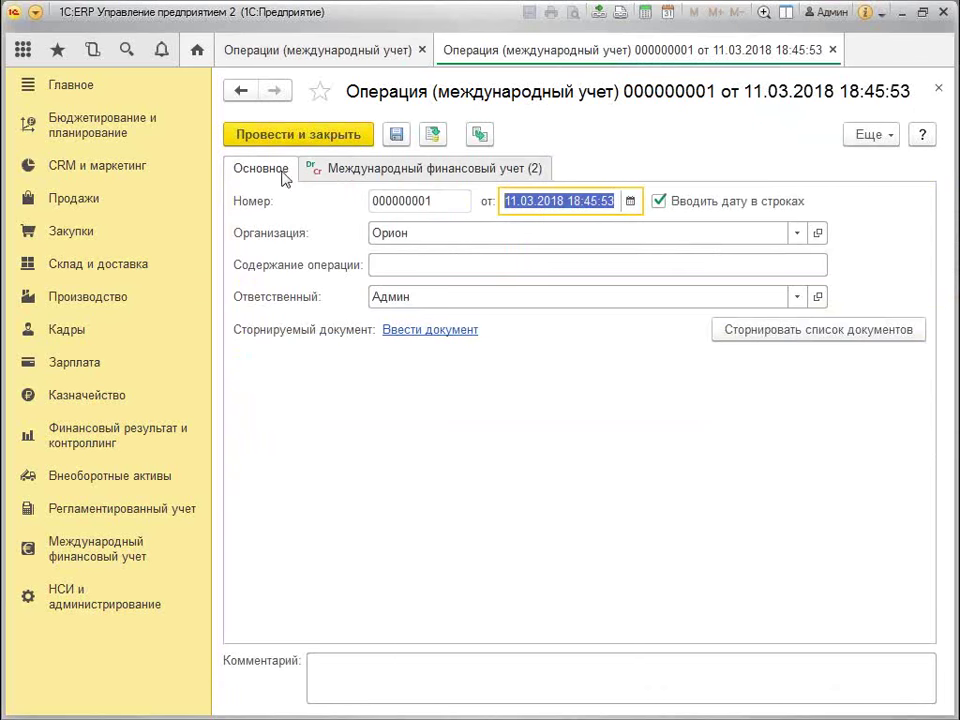
left_click(450, 169)
left_click(437, 314)
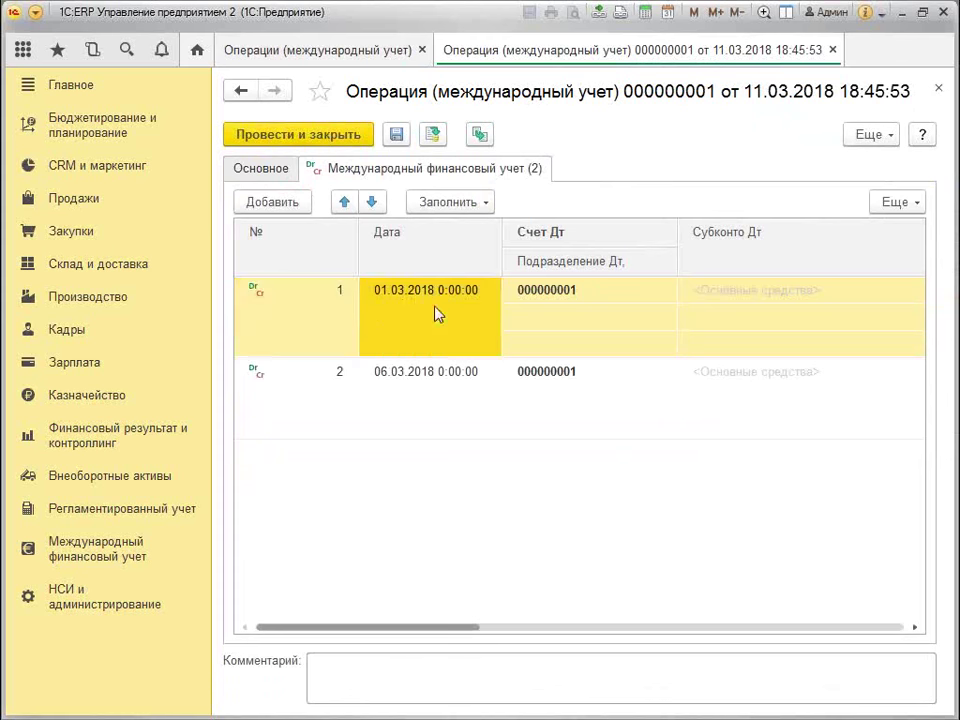
left_click(431, 390)
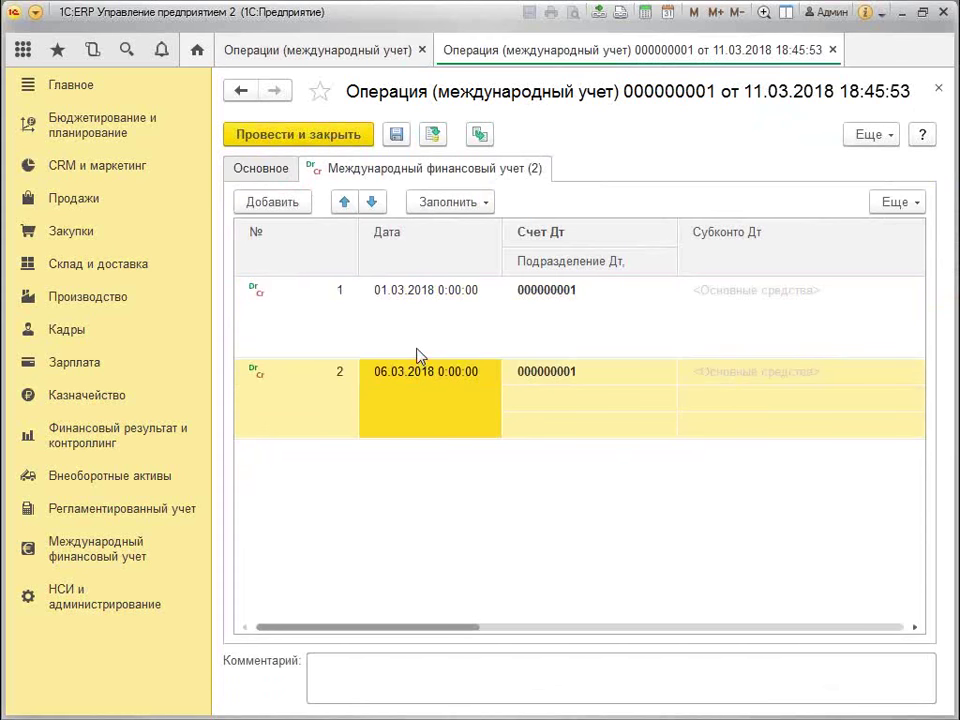
left_click(266, 169)
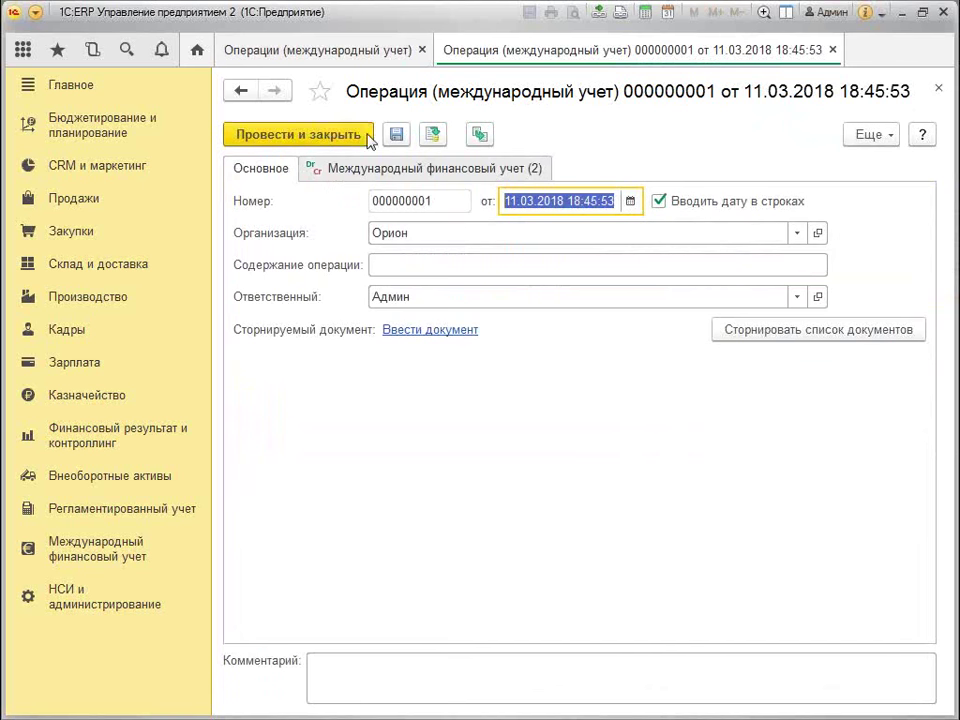
left_click(365, 134)
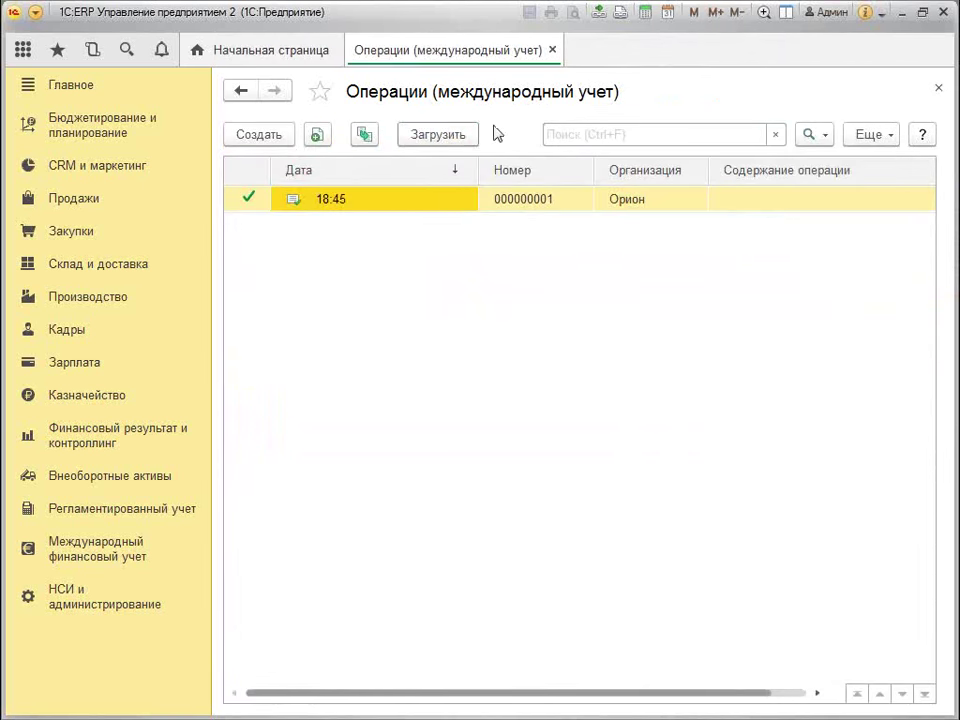
Step: Close the operations list, view Закрытие месяца from the Международный финансовый учет section, and close it
left_click(552, 49)
left_click(38, 553)
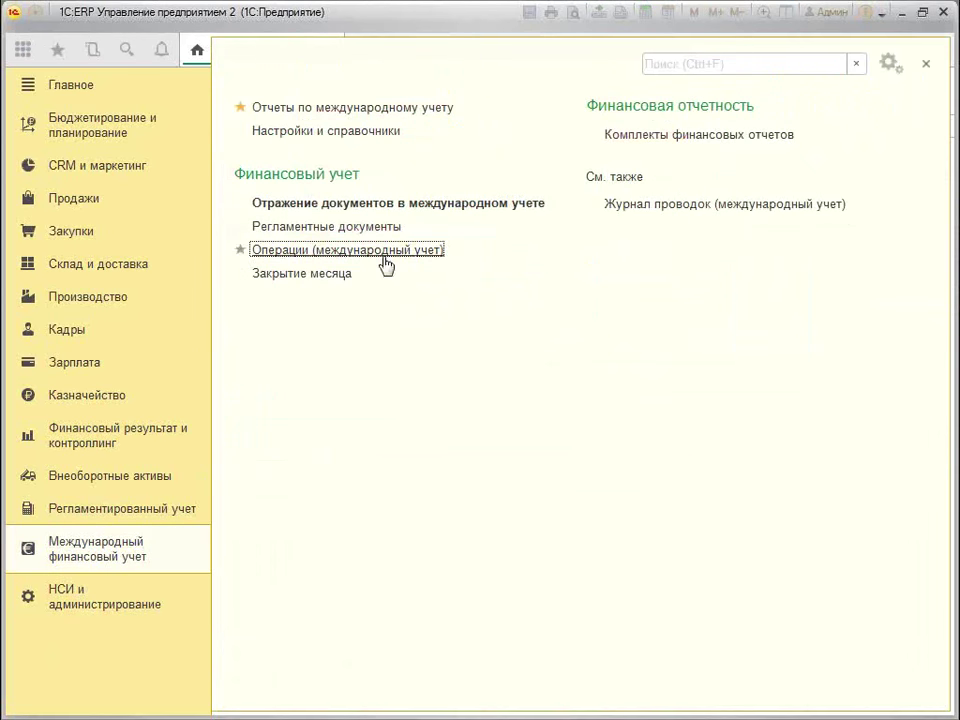
left_click(332, 279)
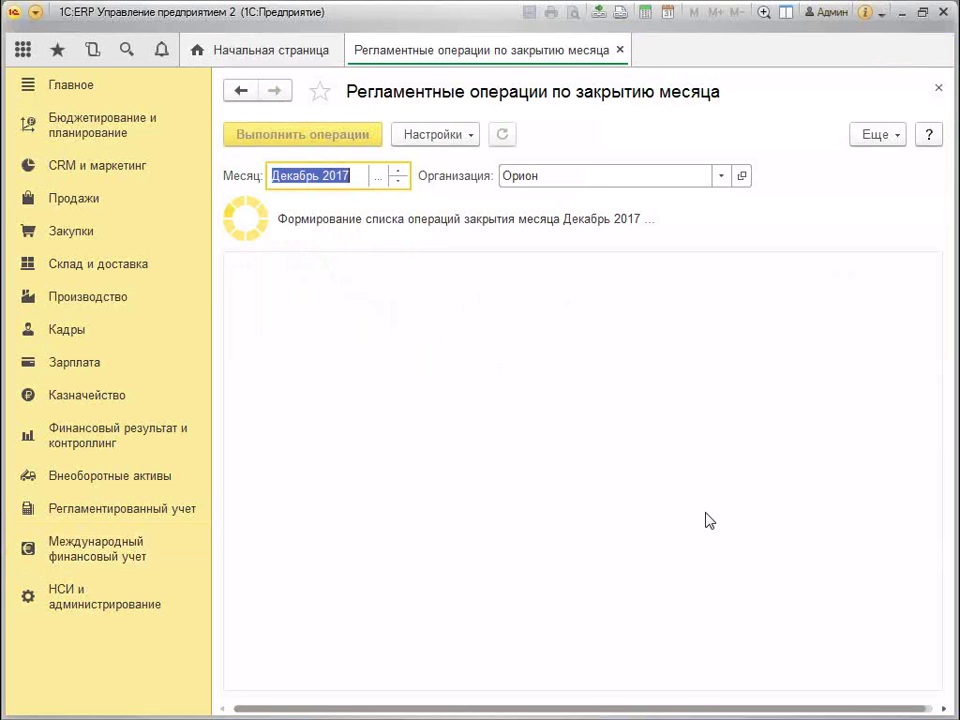
left_click(618, 50)
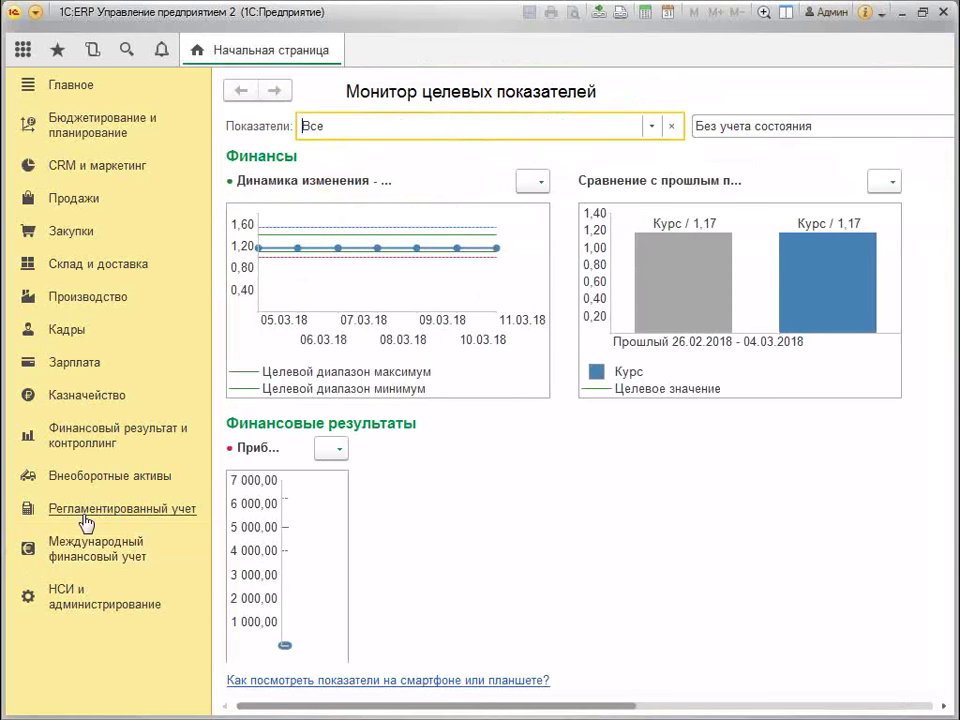
Step: Add all Финансовый учет commands and Комплекты финансовых отчетов from the Международный финансовый учет section to favourites
left_click(93, 547)
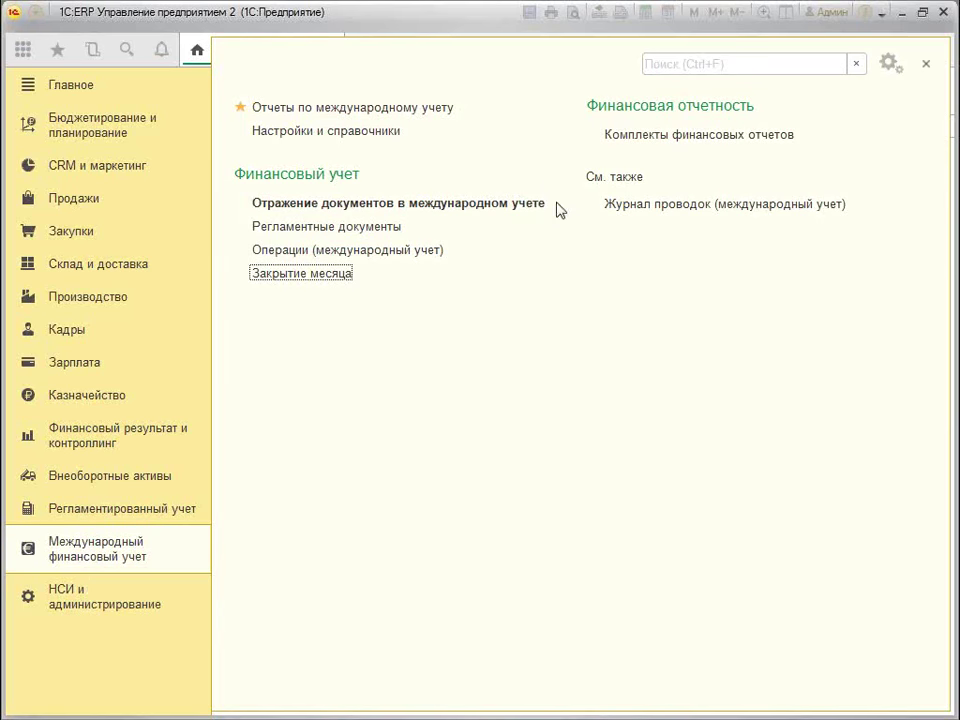
left_click(240, 273)
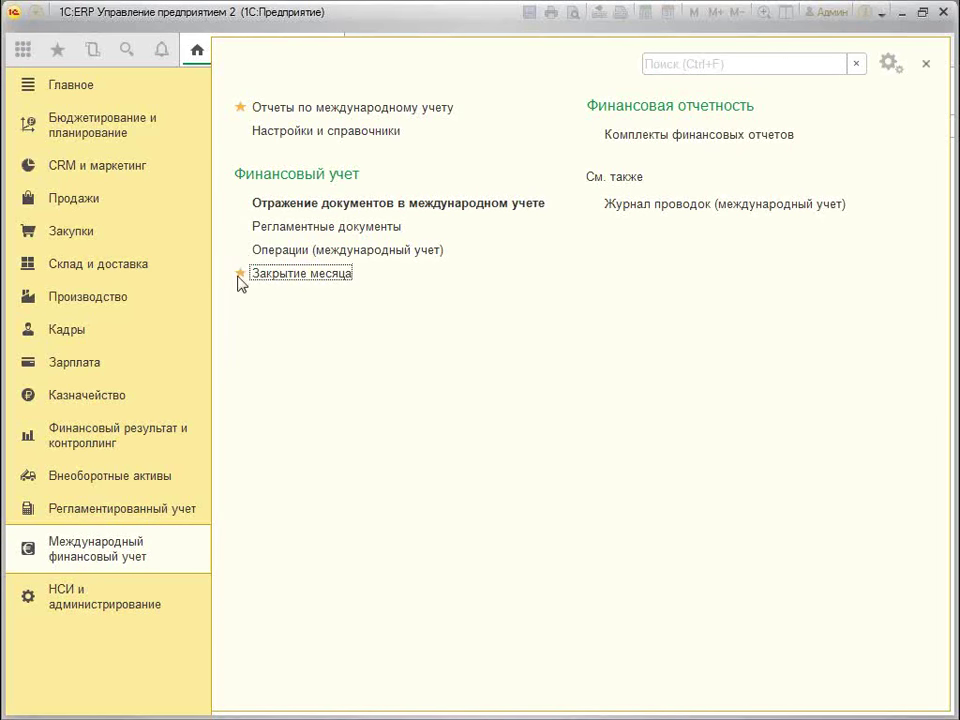
left_click(241, 225)
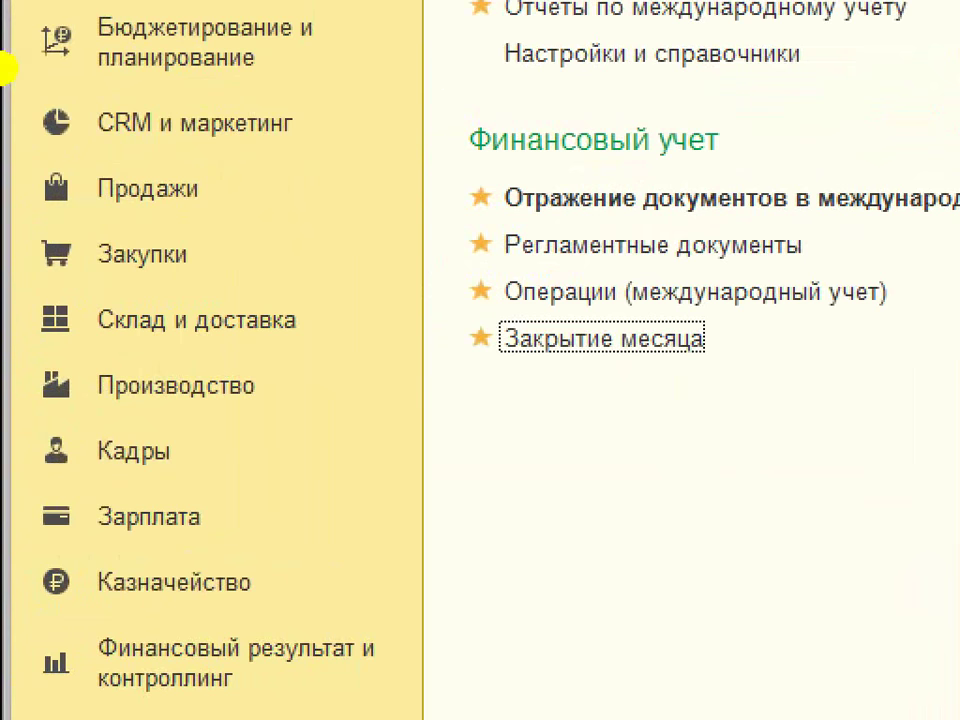
left_click_drag(215, 105, 310, 150)
left_click_drag(215, 270, 310, 290)
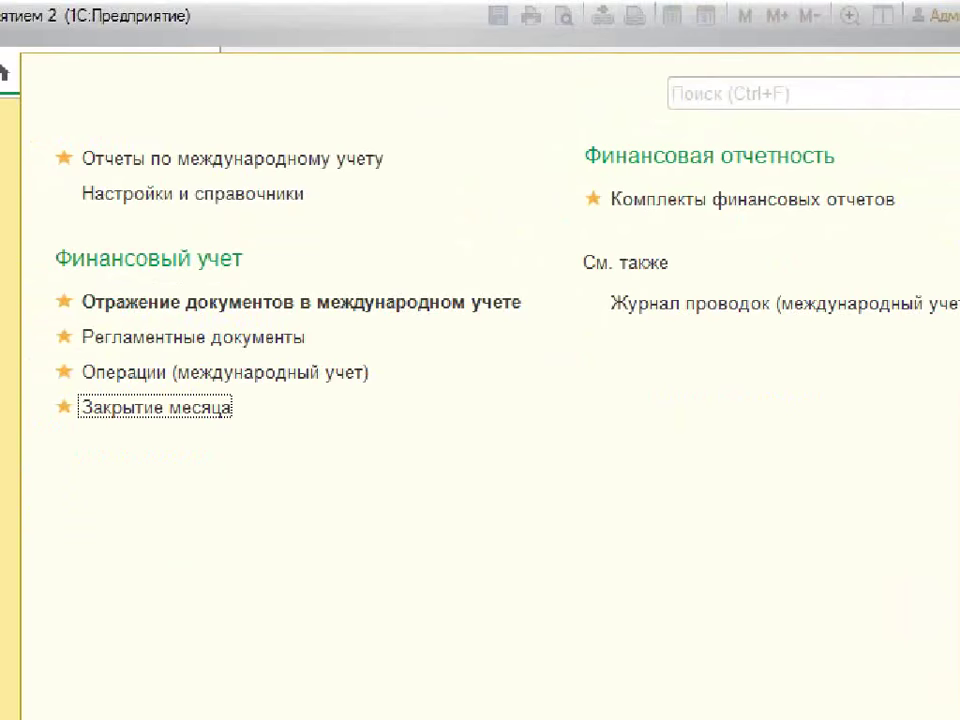
left_click_drag(545, 104, 948, 262)
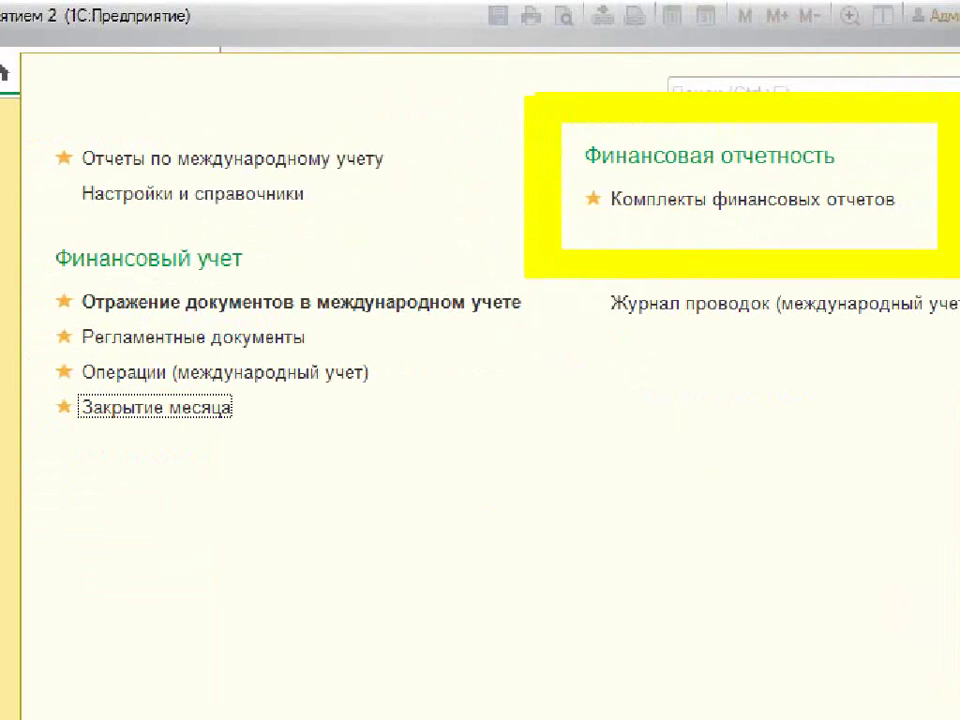
left_click_drag(770, 610, 795, 400)
left_click_drag(720, 335, 658, 470)
left_click_drag(835, 545, 920, 335)
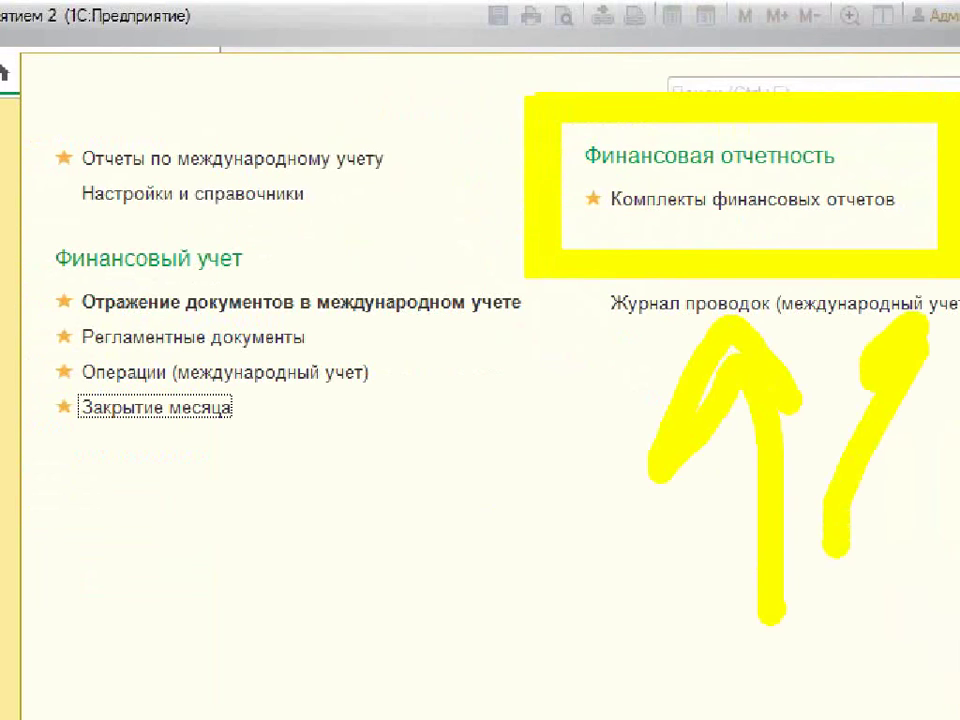
left_click_drag(868, 378, 915, 330)
mouse_move(3, 130)
left_mouse_down()
mouse_move(40, 60)
mouse_move(5, 212)
left_mouse_up()
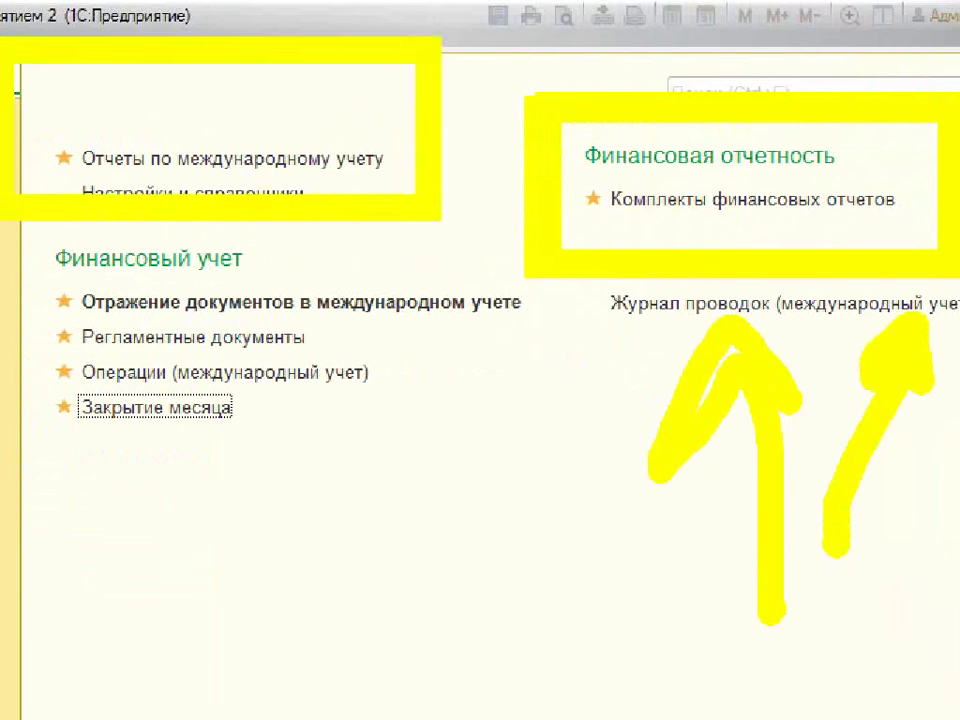
left_click_drag(15, 68, 5, 188)
key("Escape")
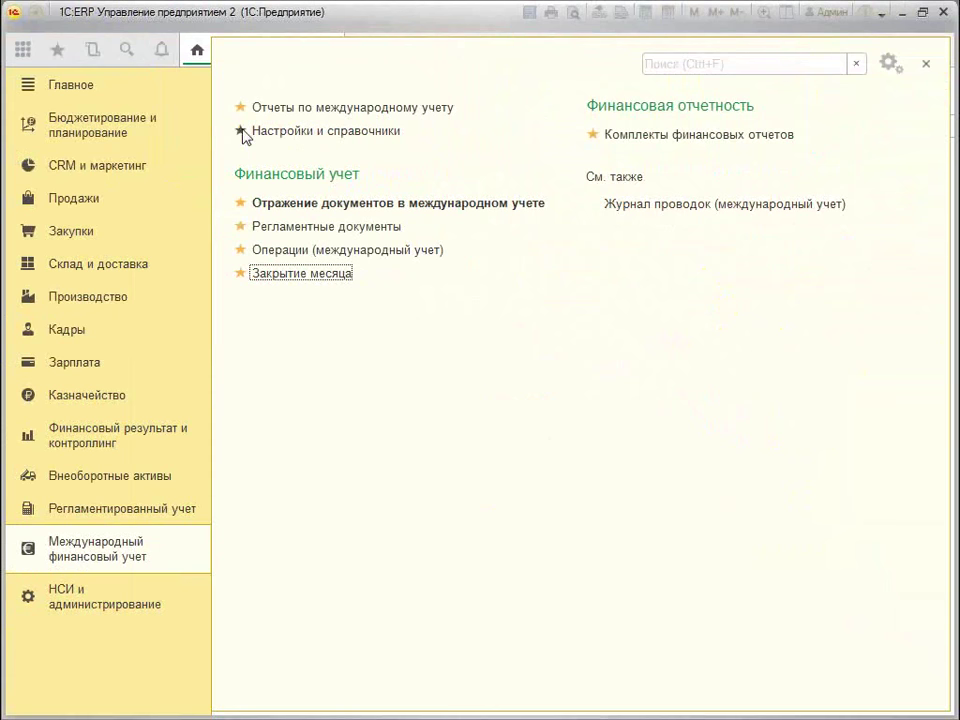
Step: Add Настройки и справочники of Международный финансовый учет to favourites and open it
left_click(282, 131)
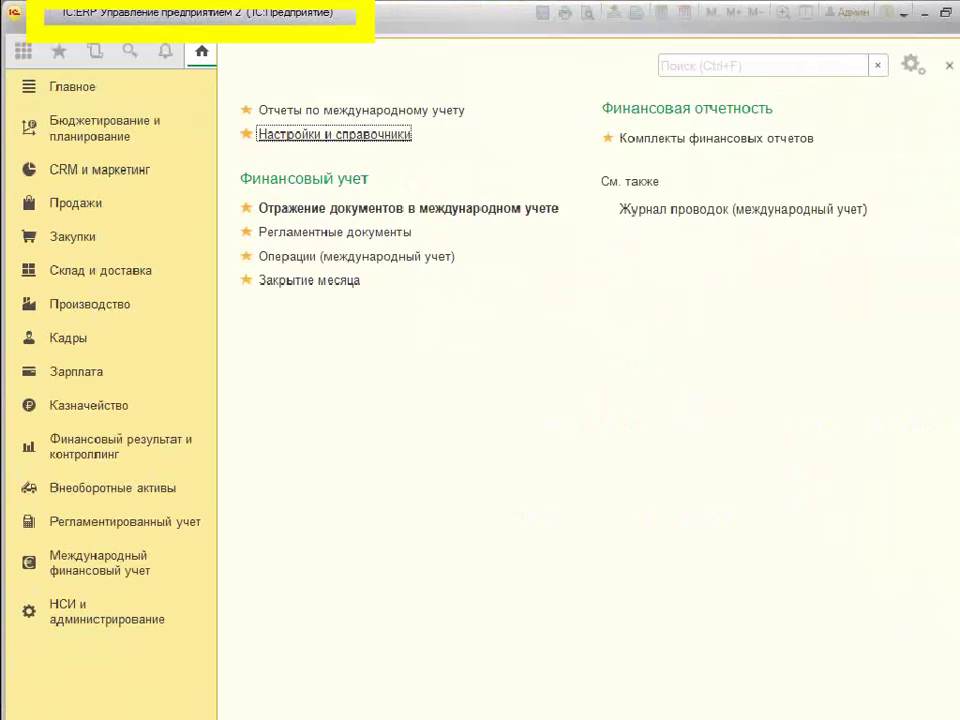
key("Return")
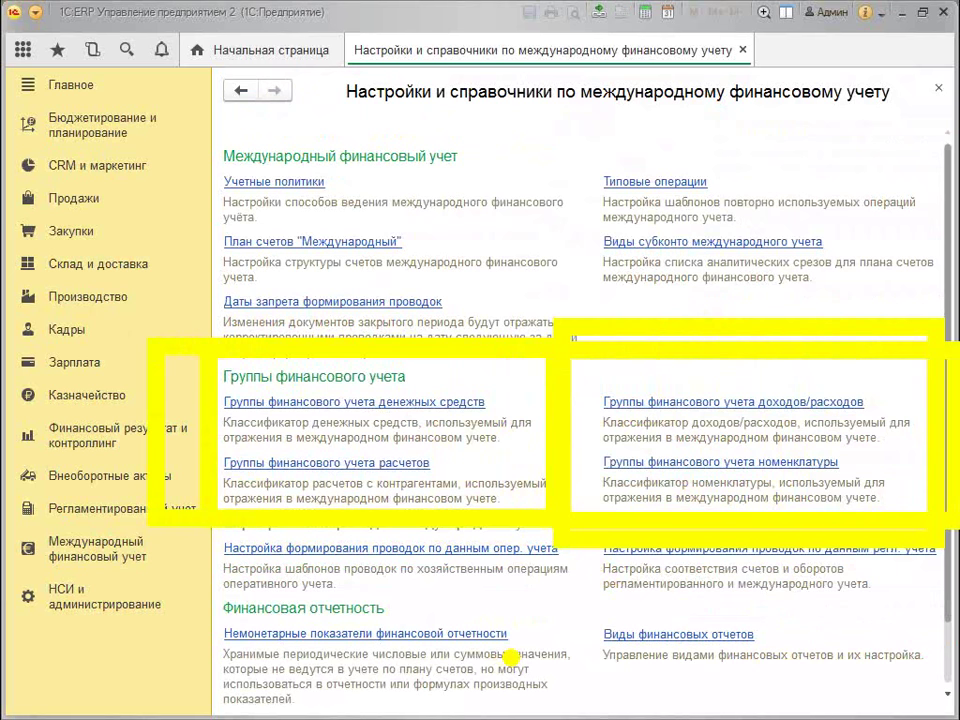
mouse_move(302, 92)
left_mouse_down()
mouse_move(336, 155)
mouse_move(385, 97)
left_mouse_up()
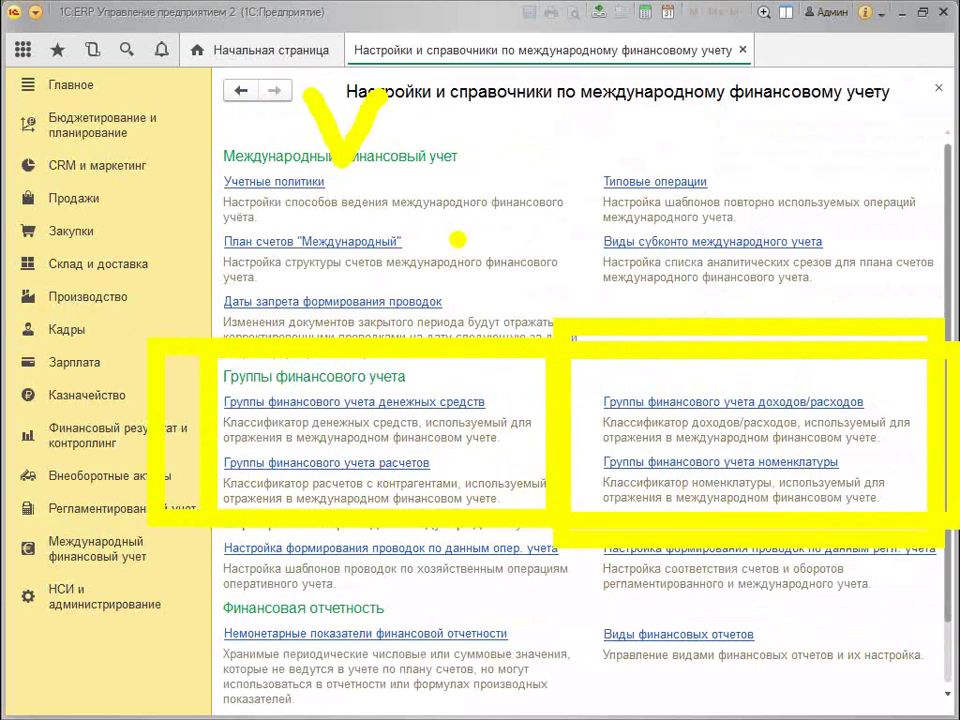
mouse_move(434, 220)
left_mouse_down()
mouse_move(480, 252)
mouse_move(512, 193)
left_mouse_up()
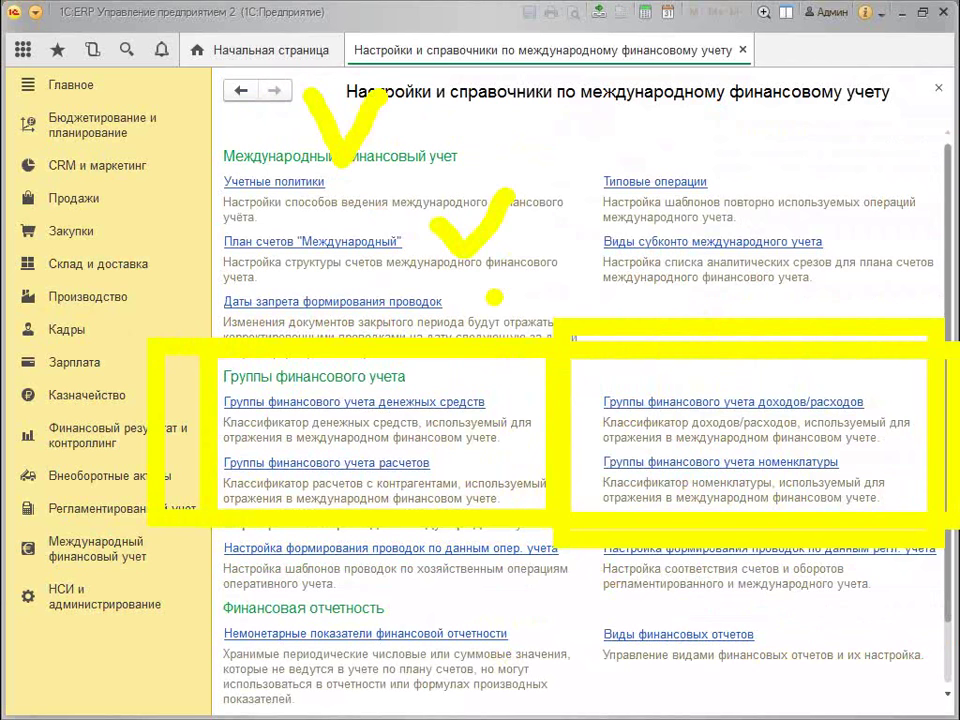
left_click_drag(462, 288, 560, 263)
left_click_drag(712, 133, 797, 102)
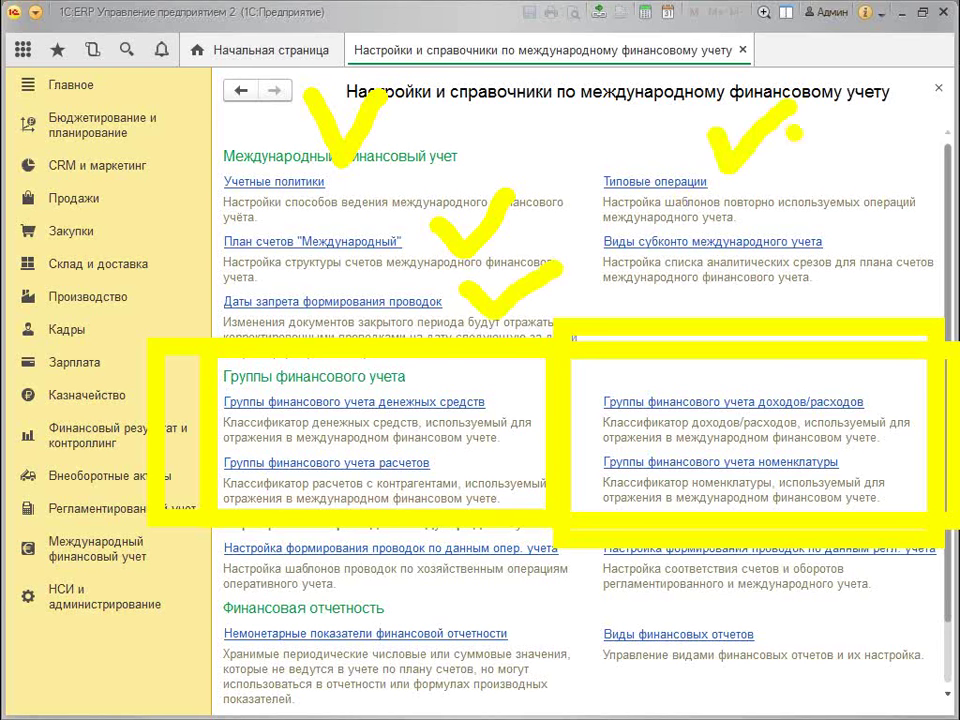
left_click_drag(805, 183, 898, 185)
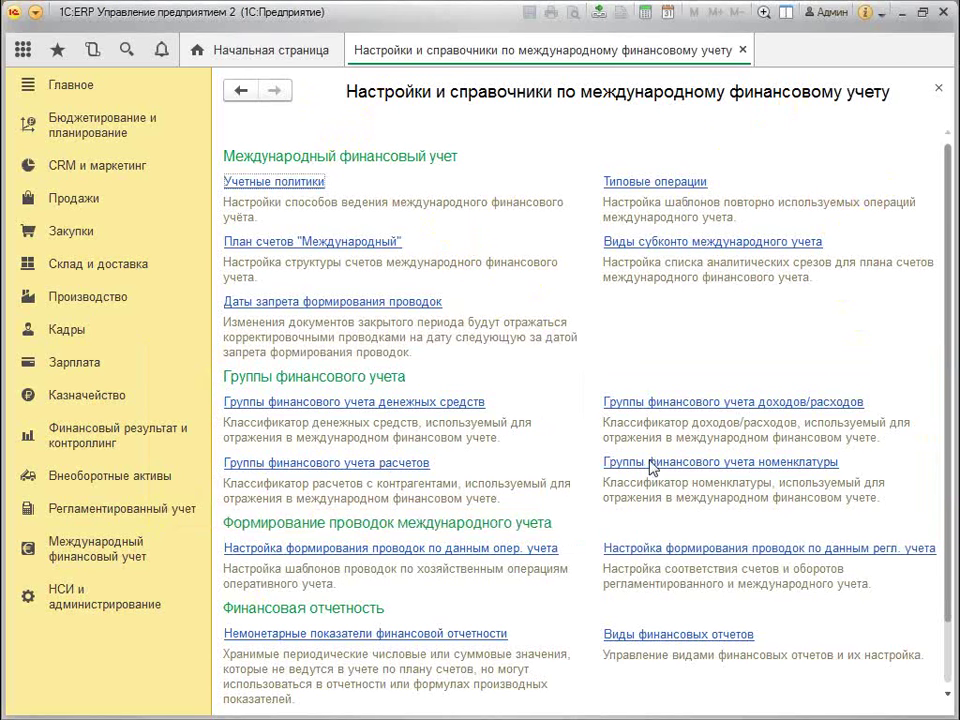
Step: Create a new entry in Группы финансового учета расчетов, compare the account fields across settlement types, and set it for поставщиками
left_click(343, 465)
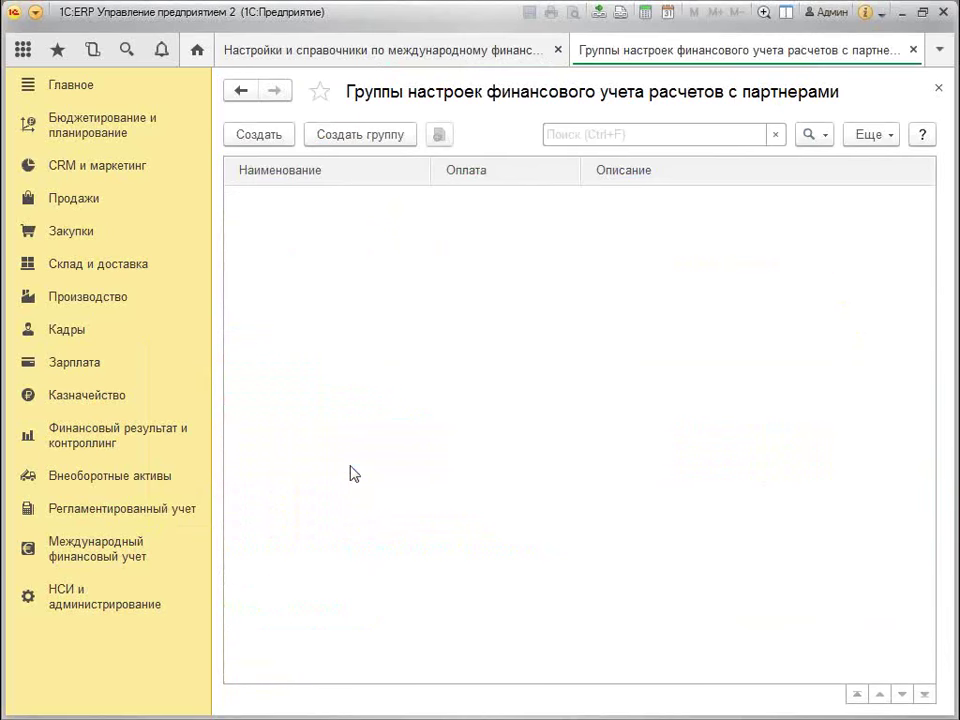
left_click(276, 134)
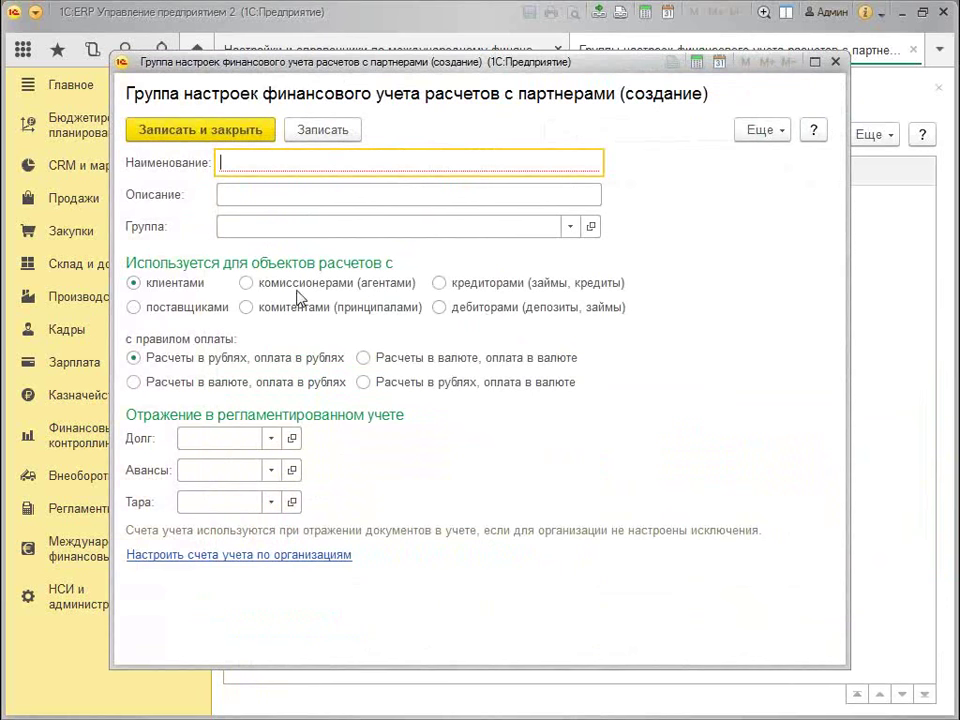
left_click(134, 307)
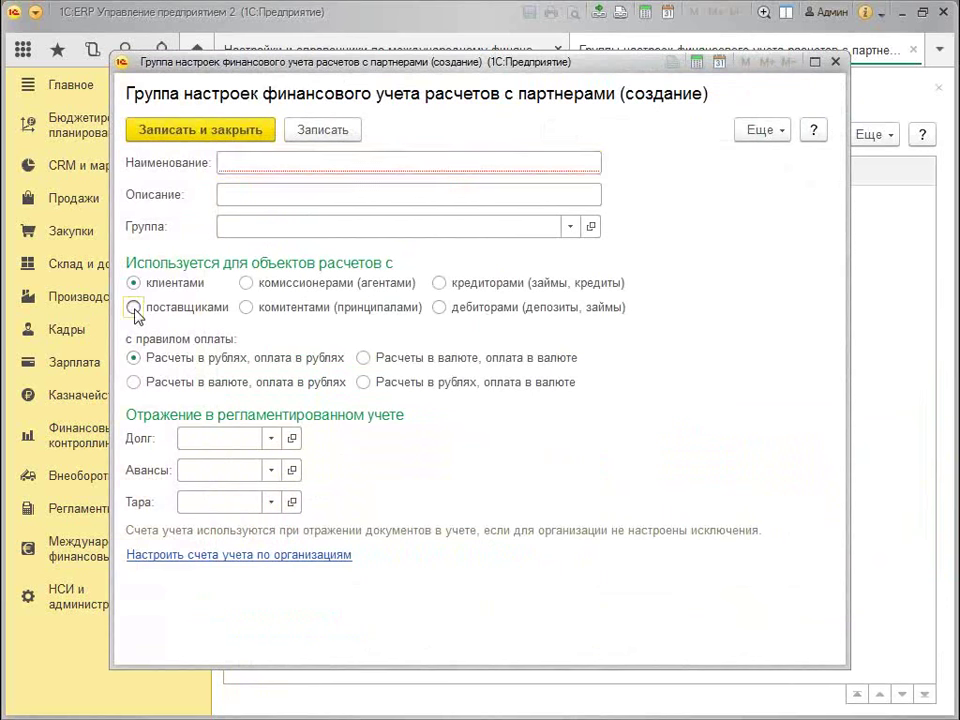
left_click(246, 284)
left_click(247, 303)
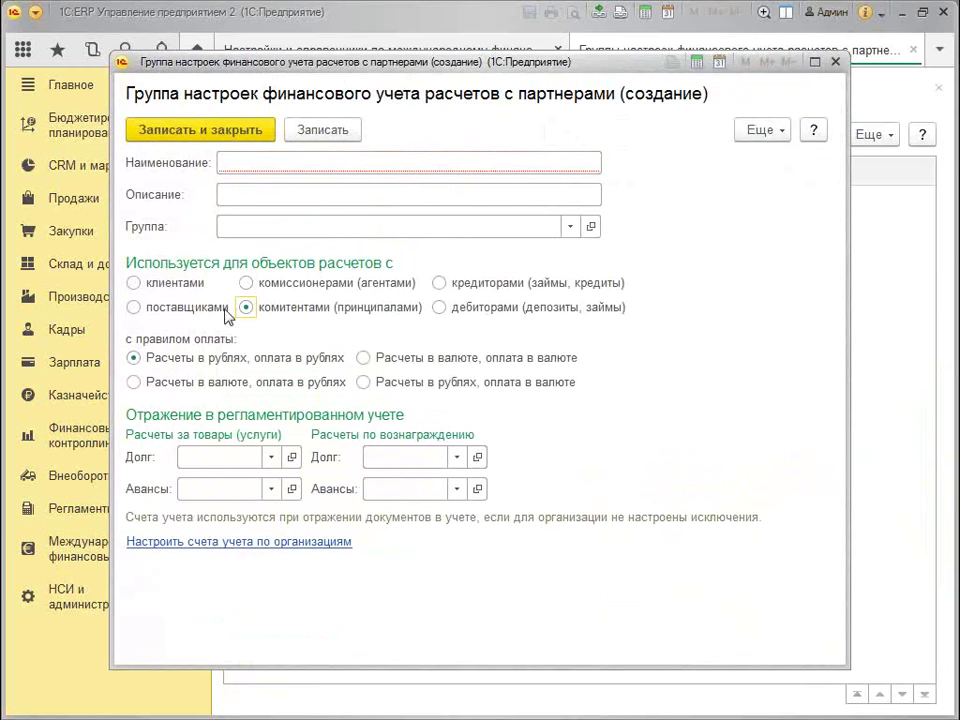
left_click(134, 307)
left_click(134, 283)
left_click(134, 308)
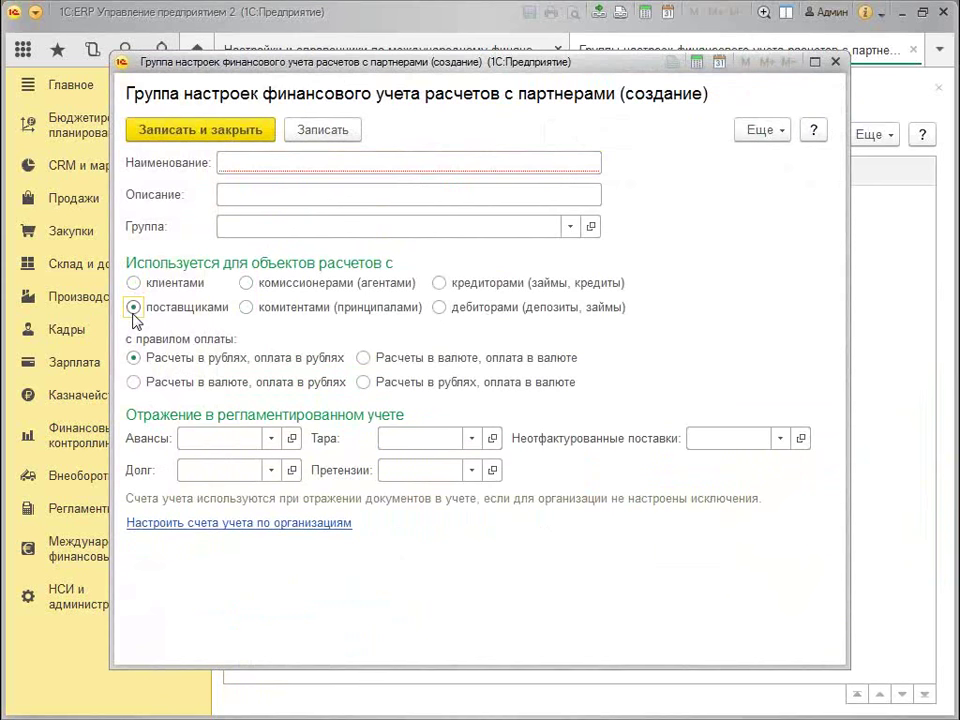
left_click(133, 283)
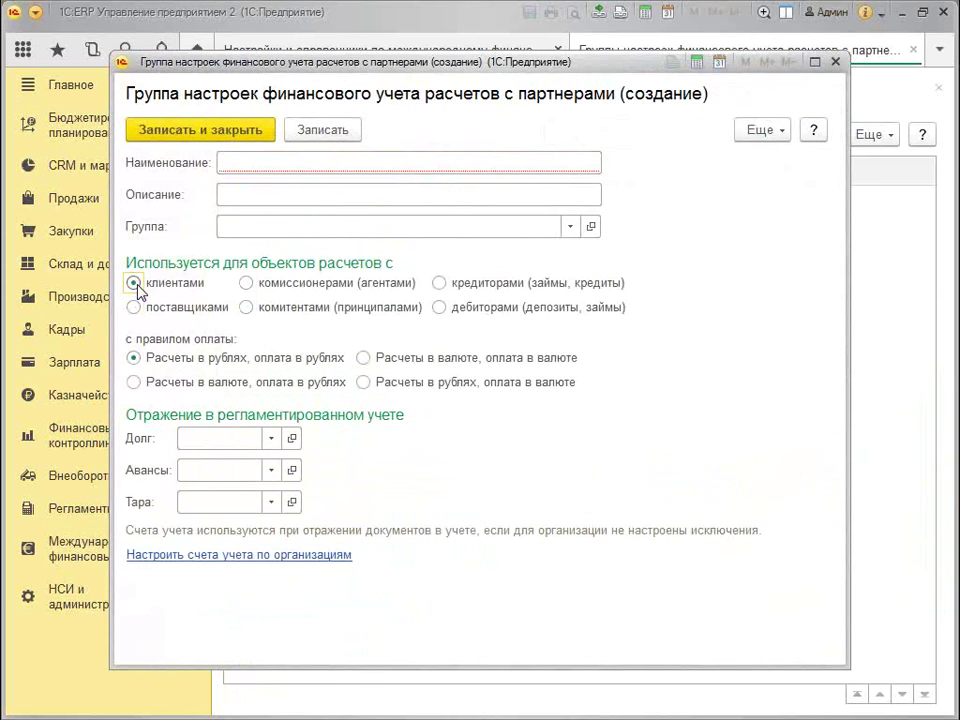
left_click(133, 307)
left_click(246, 283)
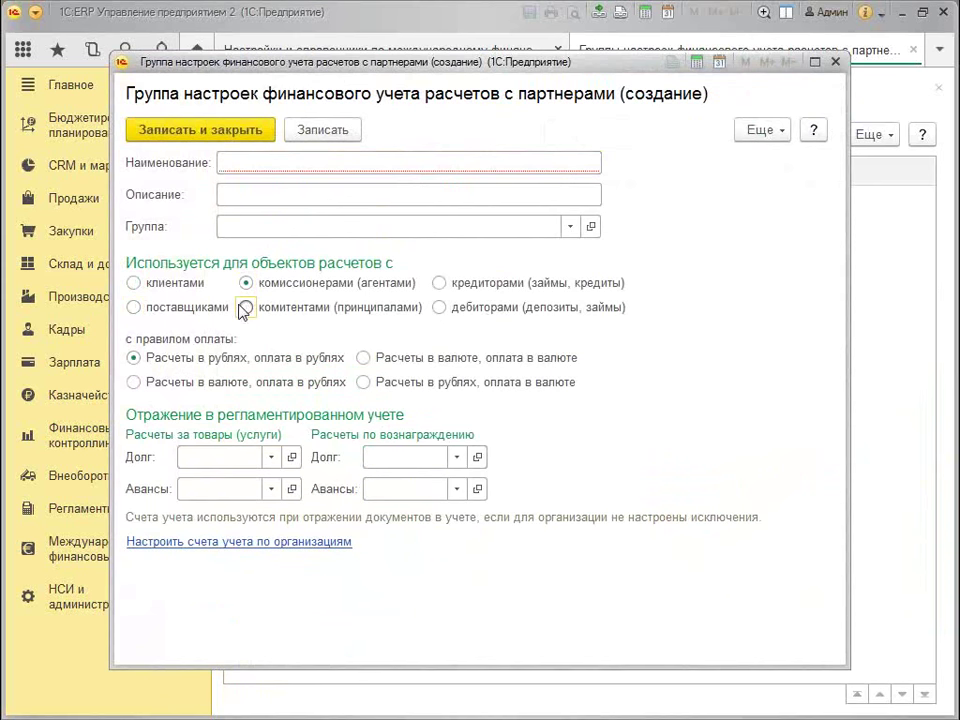
left_click(246, 307)
left_click(134, 307)
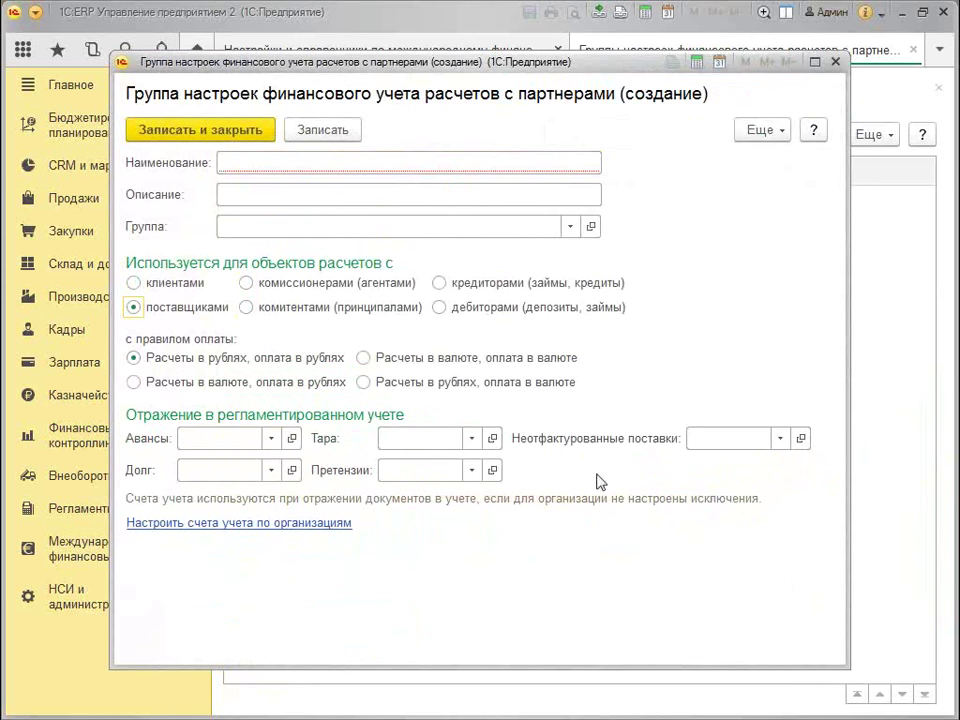
Step: Choose account 76.05 from the full chart of accounts as the group's Авансы account
left_click(223, 439)
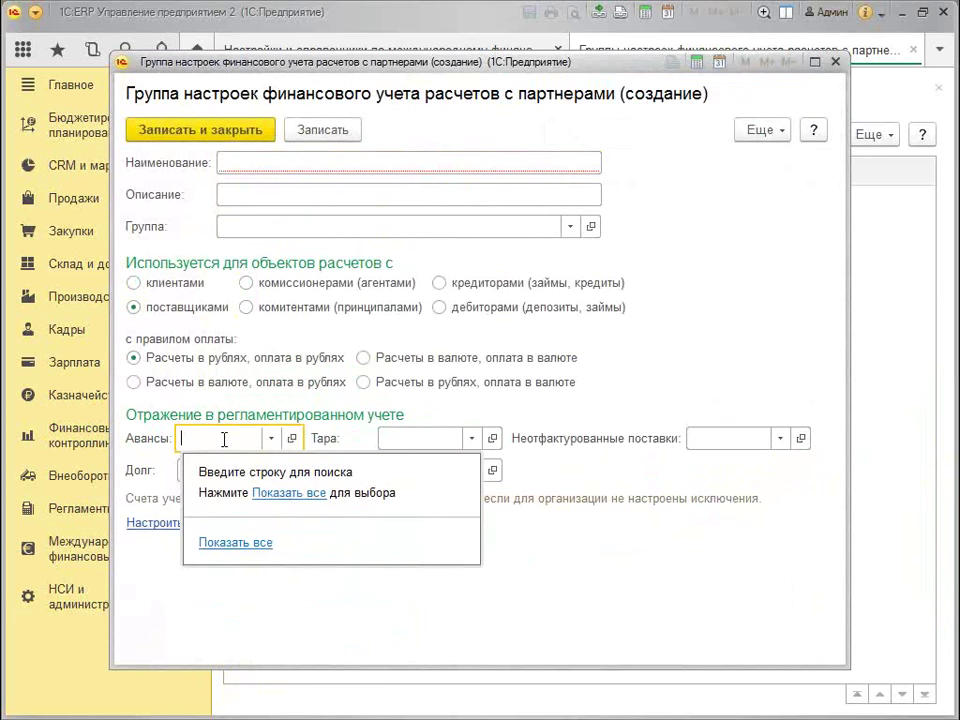
left_click(280, 493)
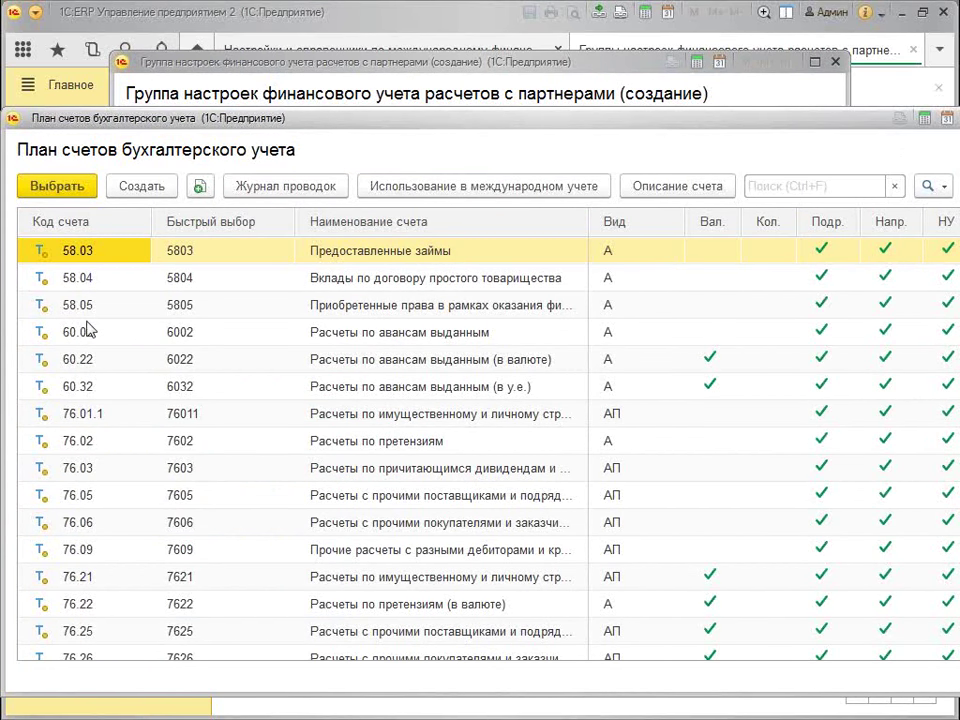
scroll(108, 456, "down", 3)
scroll(111, 454, "up", 3)
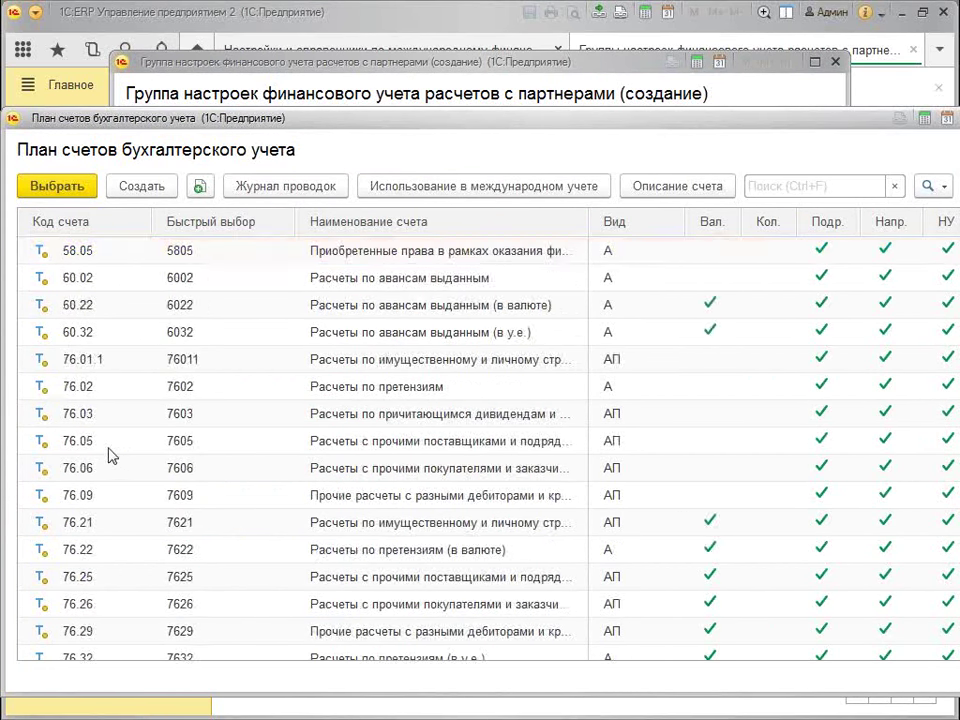
left_click(113, 476)
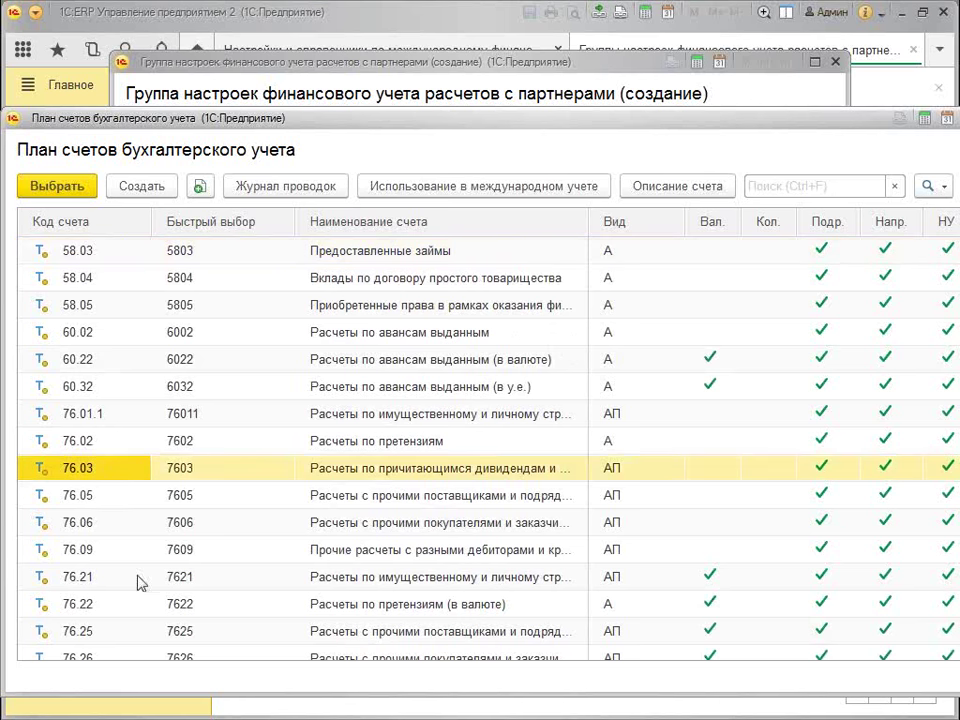
left_click(120, 500)
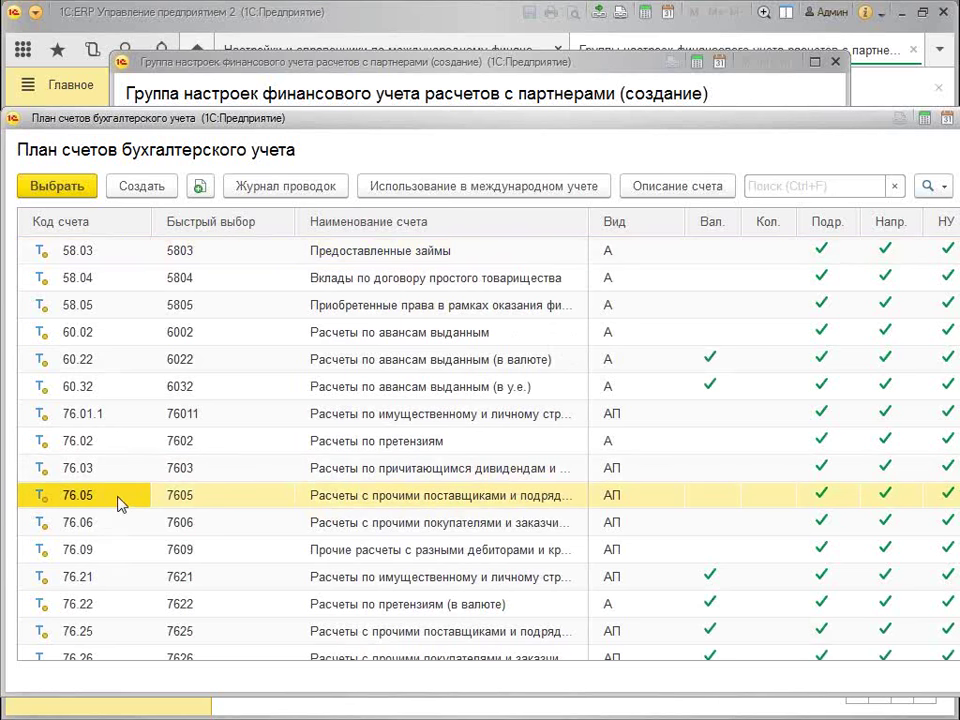
double_click(118, 503)
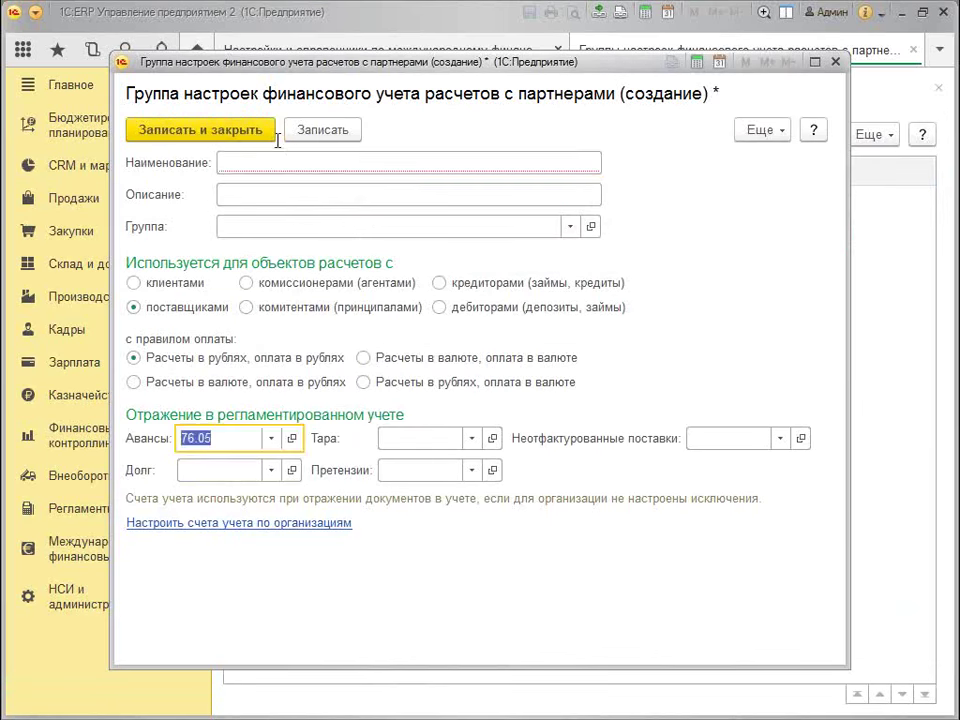
Step: Name the group ПРОЧИЕ 76 and set its Авансы account to 60.02
left_click(276, 161)
type("ПРО")
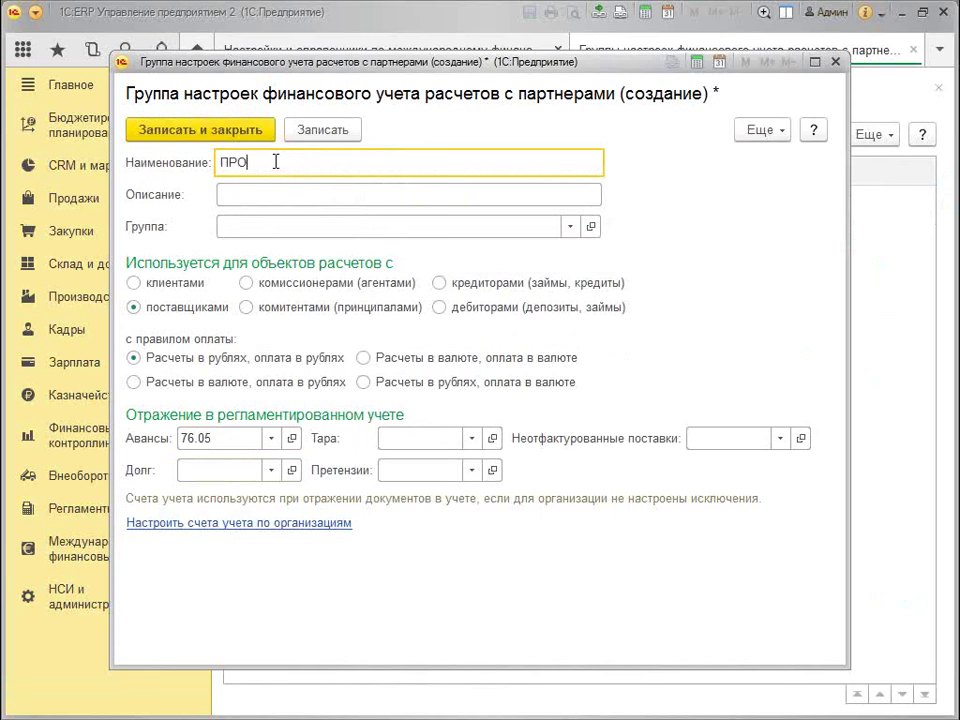
type("ЧИЕ 76")
left_click(254, 437)
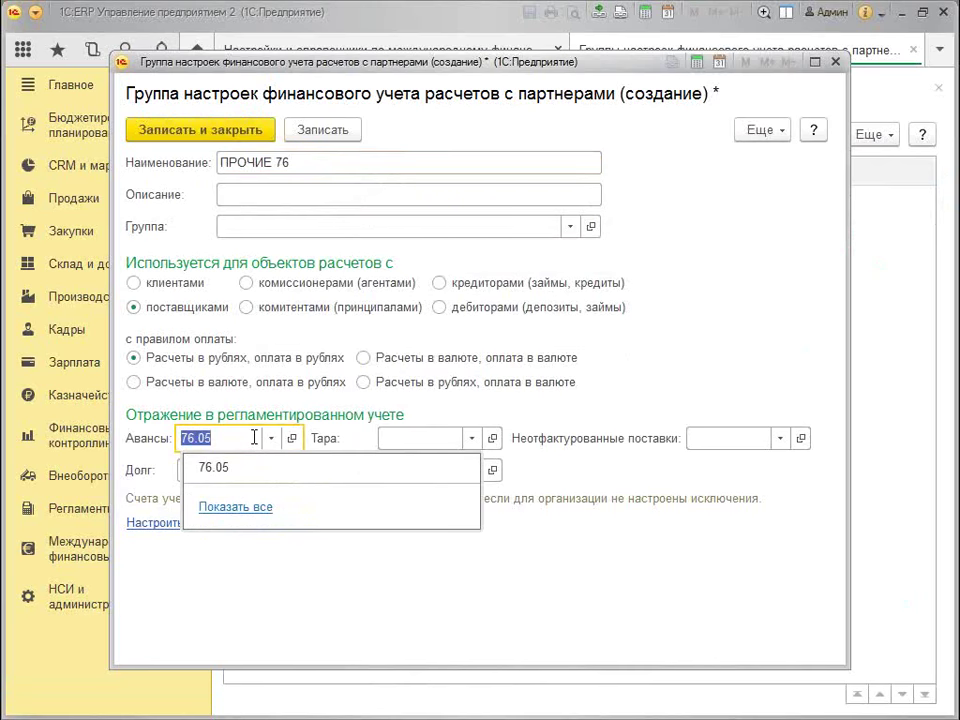
type("60")
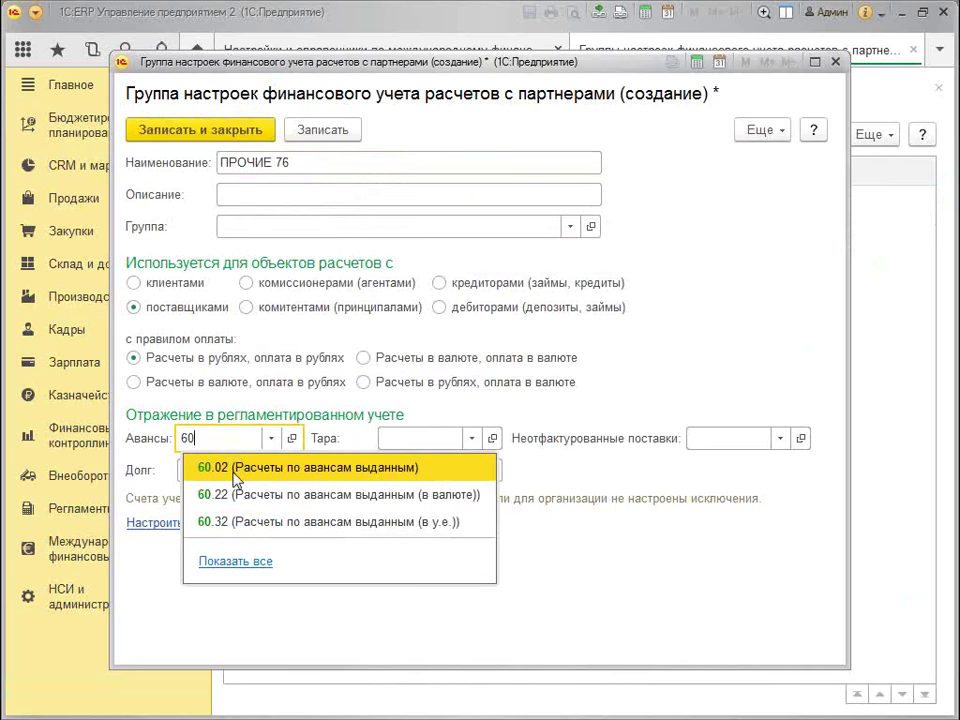
left_click(233, 473)
Step: Set the group's Долг account to 76.05 (Расчеты с прочими поставщиками и подрядчиками)
left_click(235, 470)
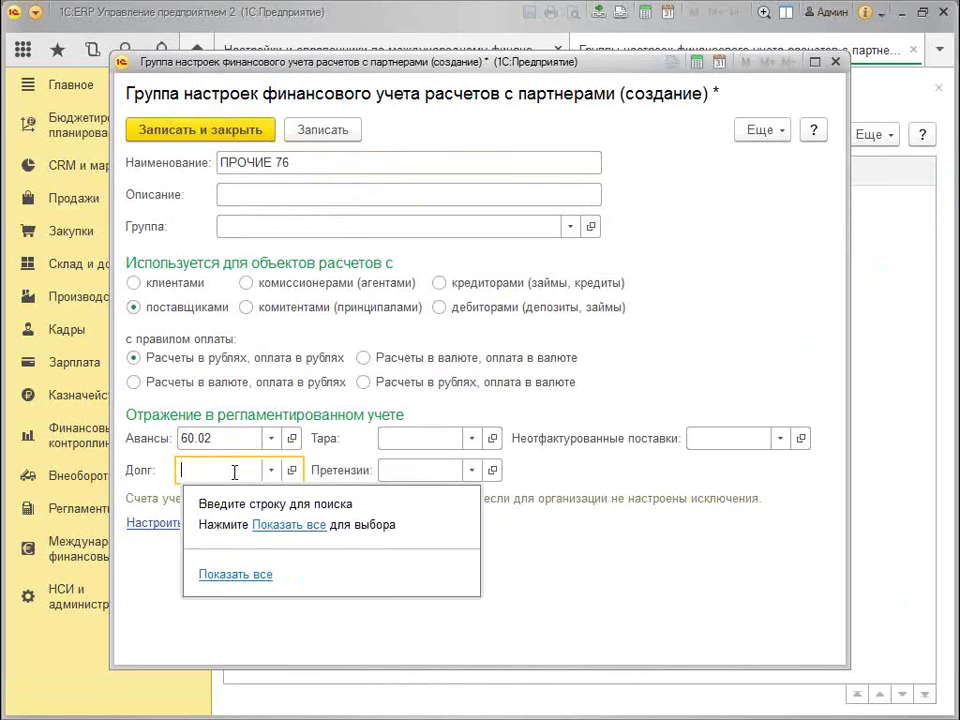
type("60")
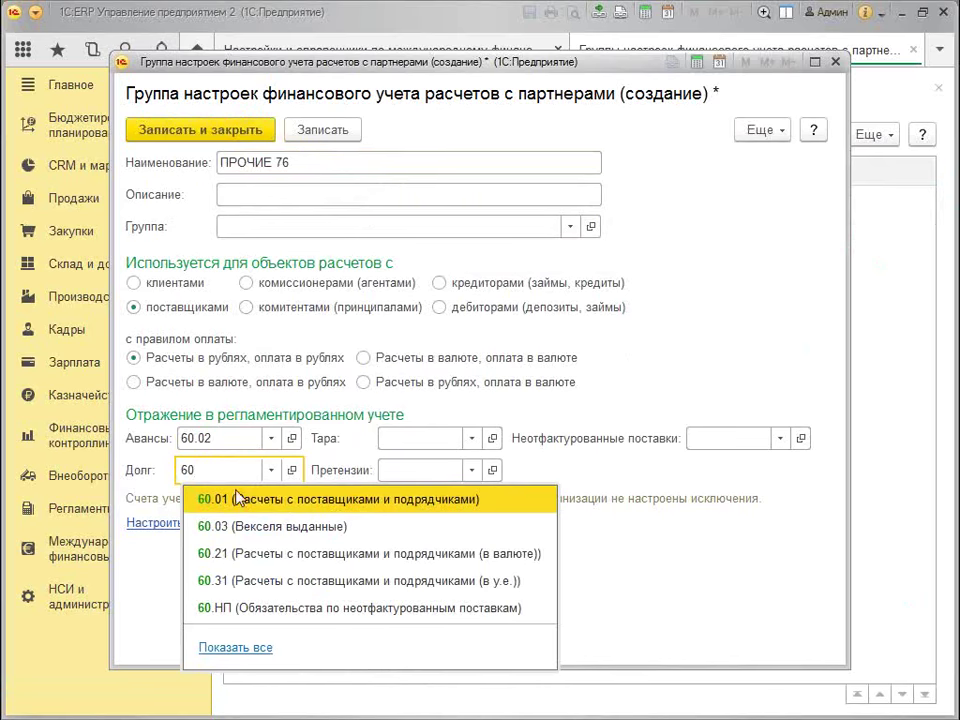
key("BackSpace")
key("BackSpace")
type("76")
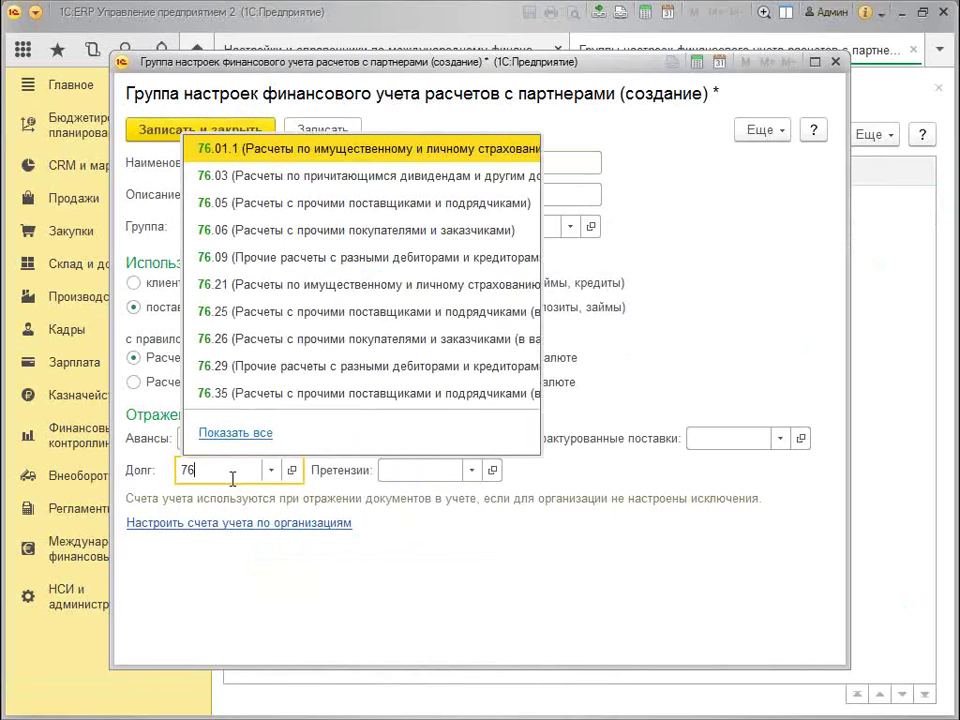
left_click(290, 203)
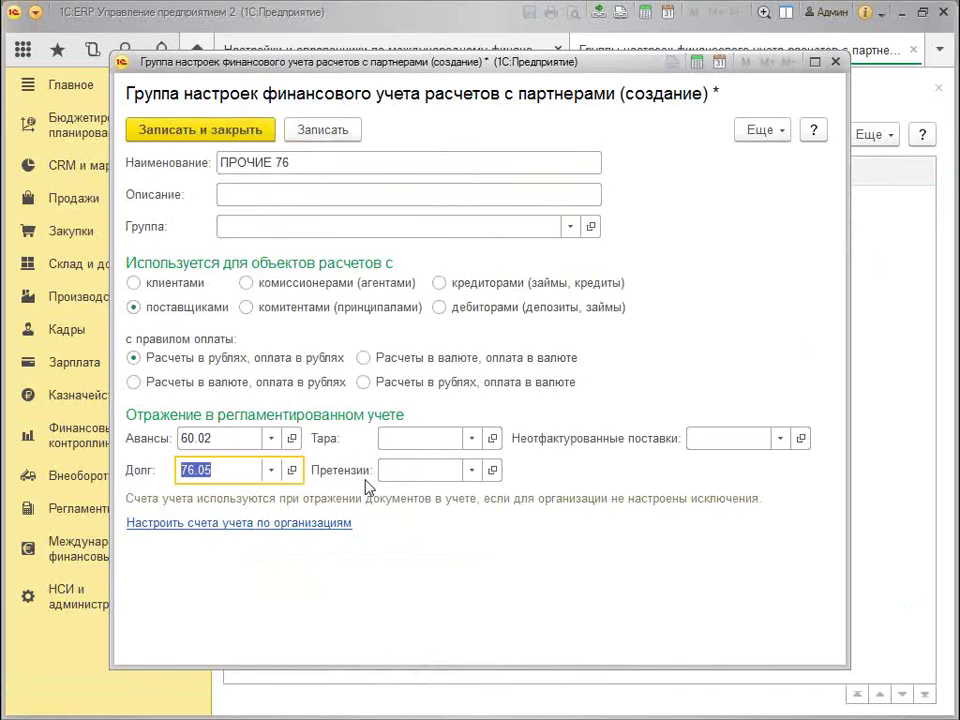
Step: Set the Тара account to 76.09, Претензии to 76.02 and Неотфактурованные поставки to 76.09
left_click(409, 440)
type("7609")
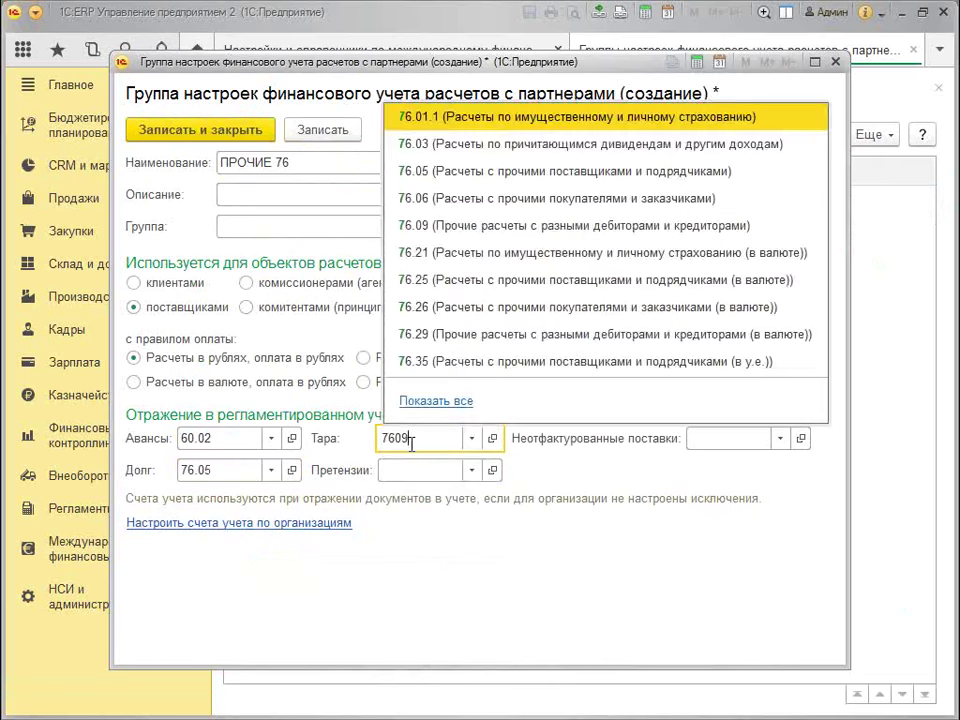
key("Tab")
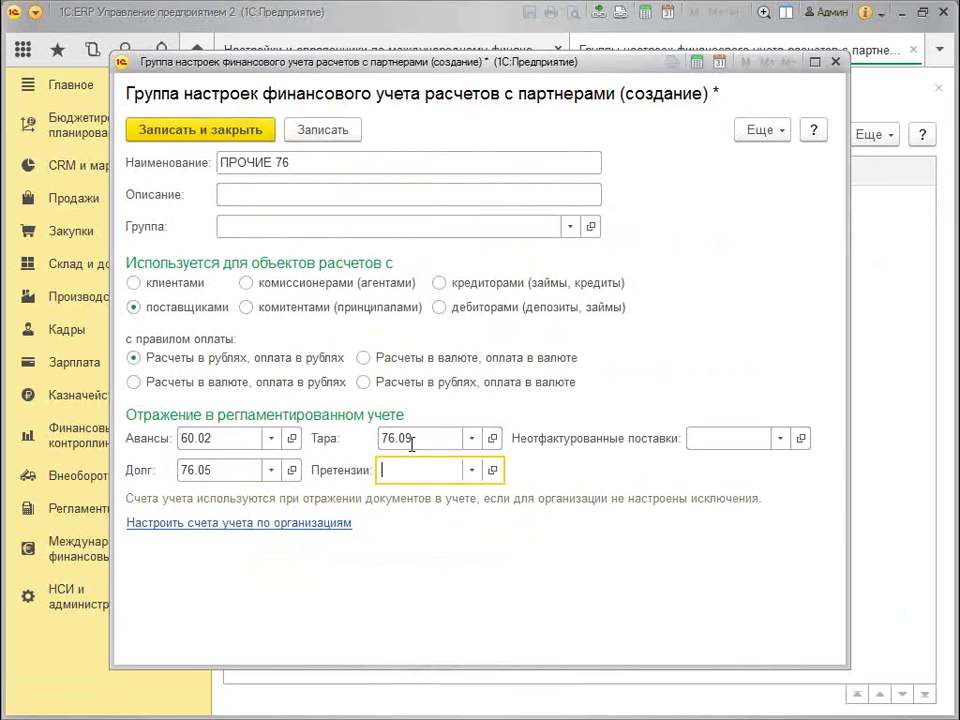
type("76.02")
key("Return")
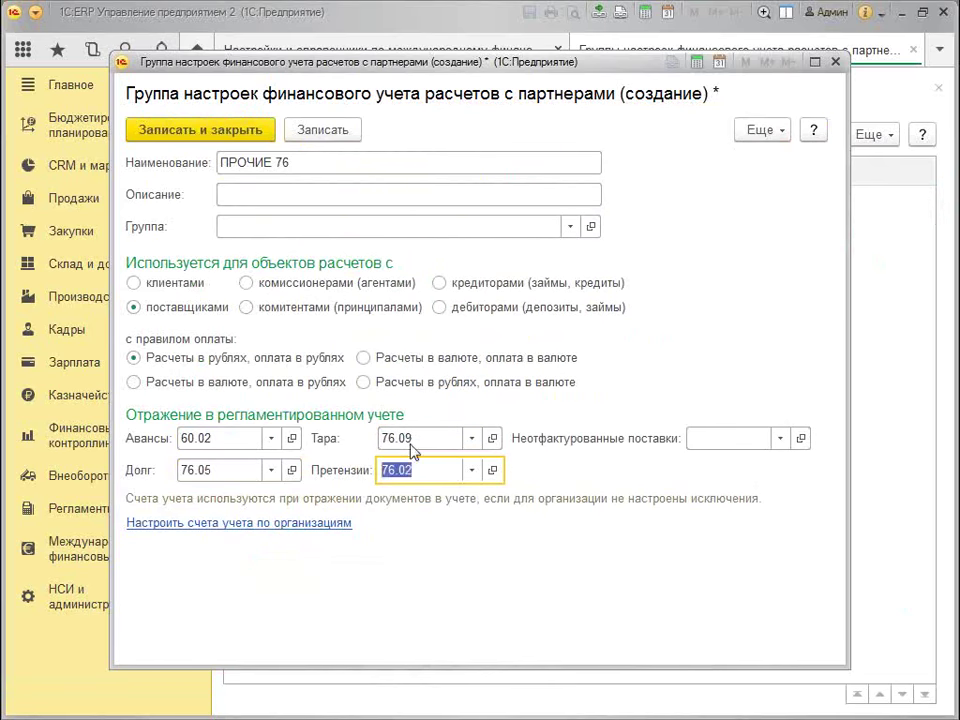
left_click(715, 438)
key("Down")
key("Return")
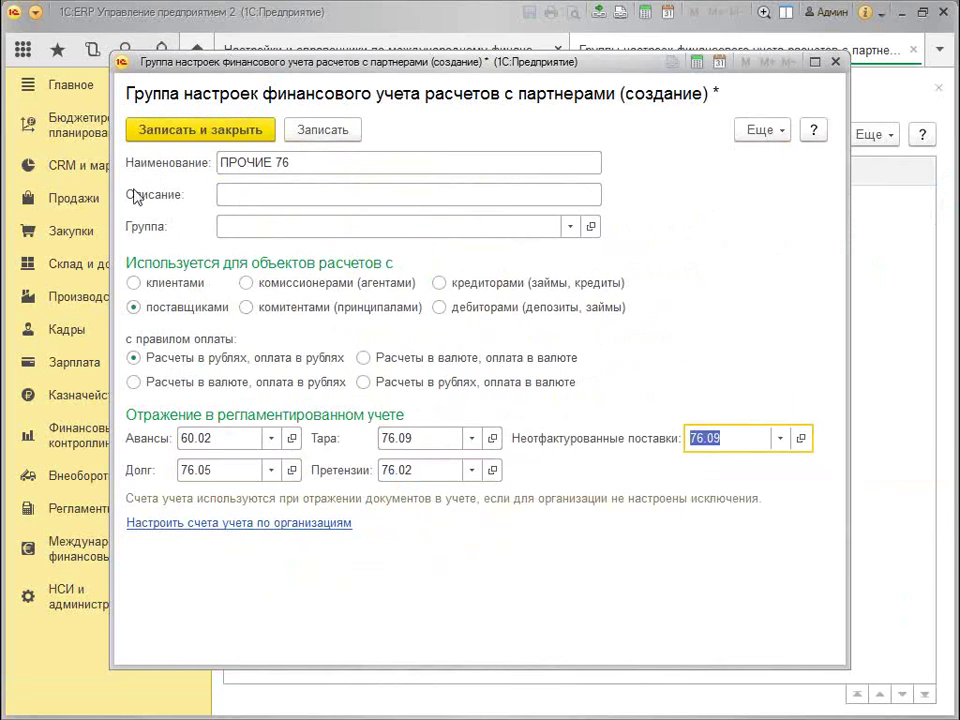
Step: Enter орорапорпро as the description, leave Группа empty, save and close the group, and close the groups list
left_click(253, 192)
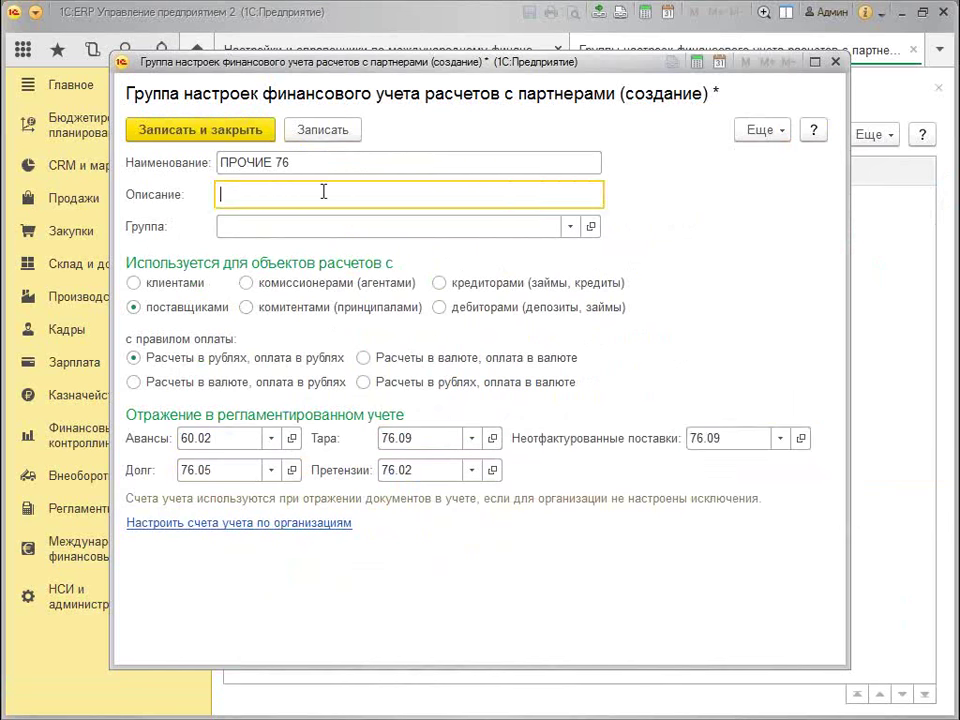
type("орорапорпро")
left_click(570, 226)
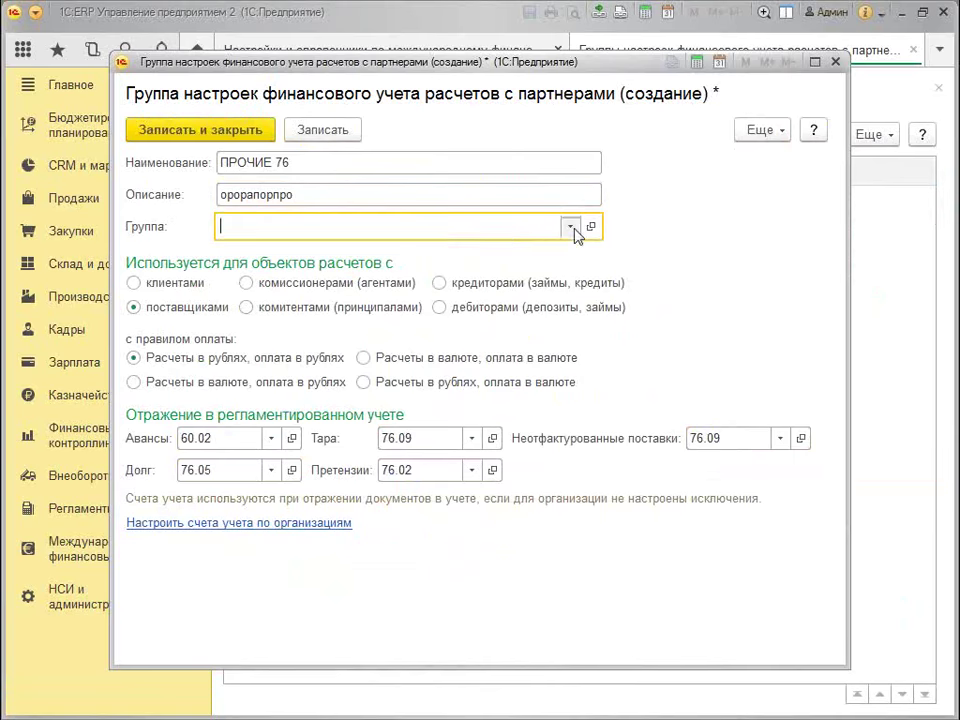
left_click(338, 287)
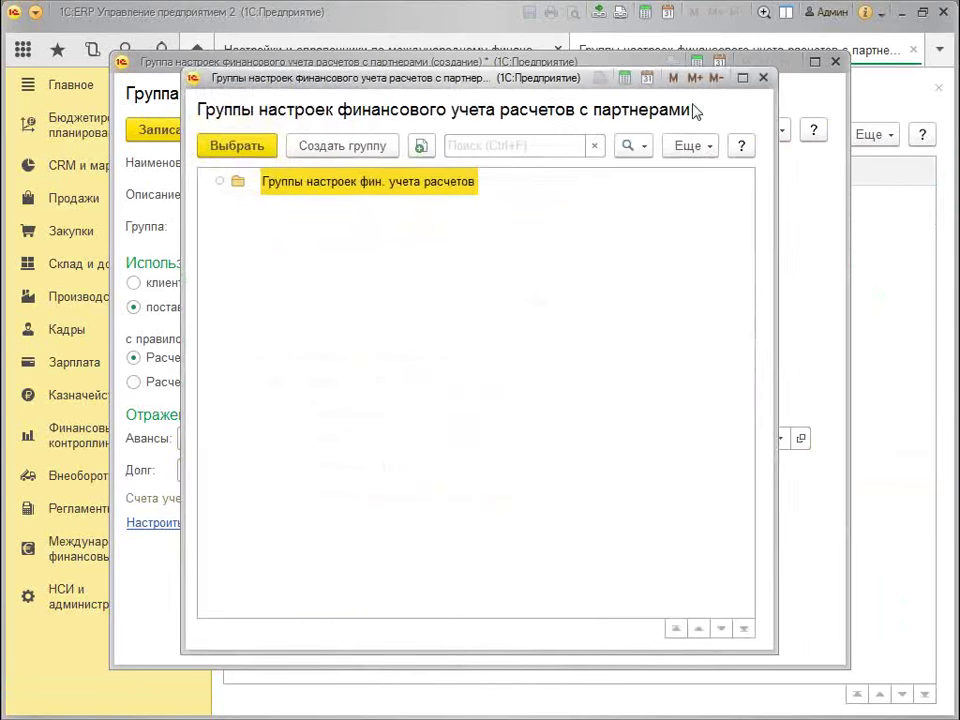
left_click(762, 77)
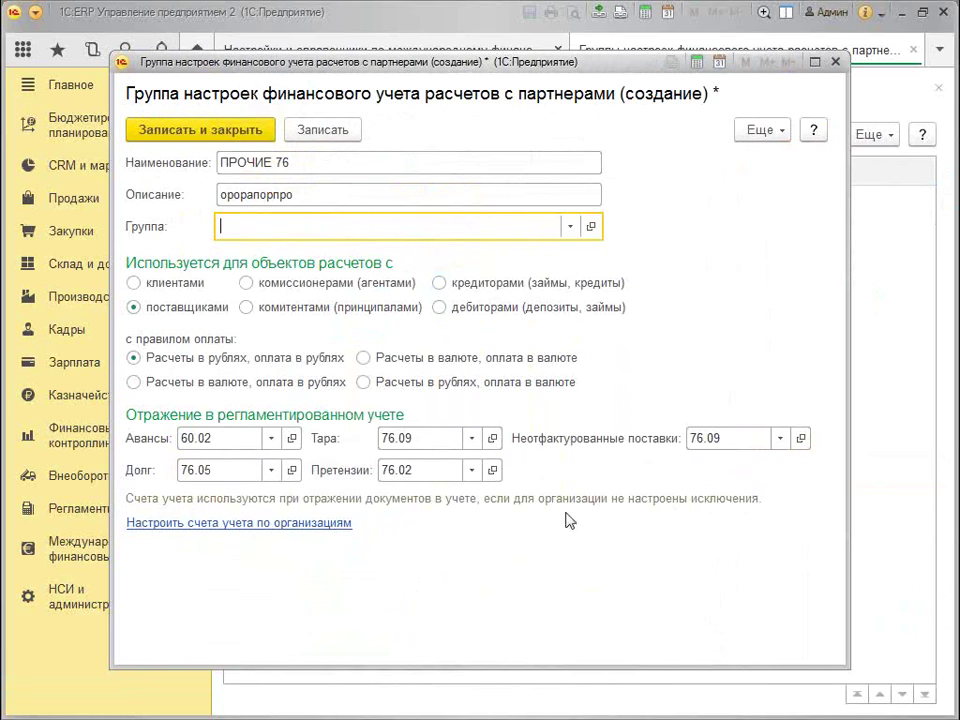
left_click(179, 128)
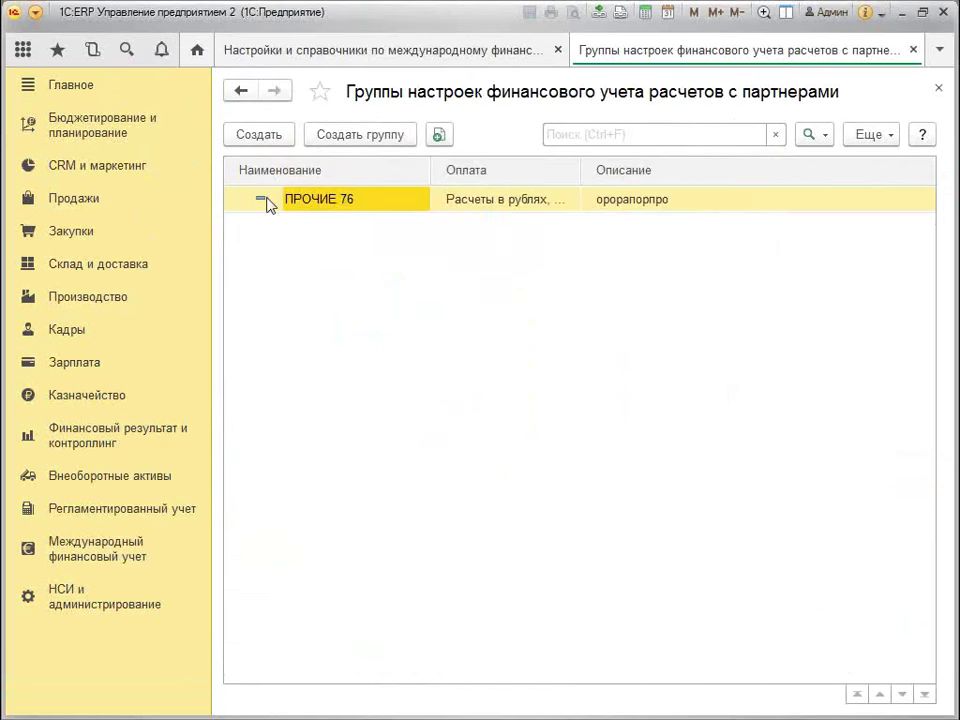
left_click(938, 92)
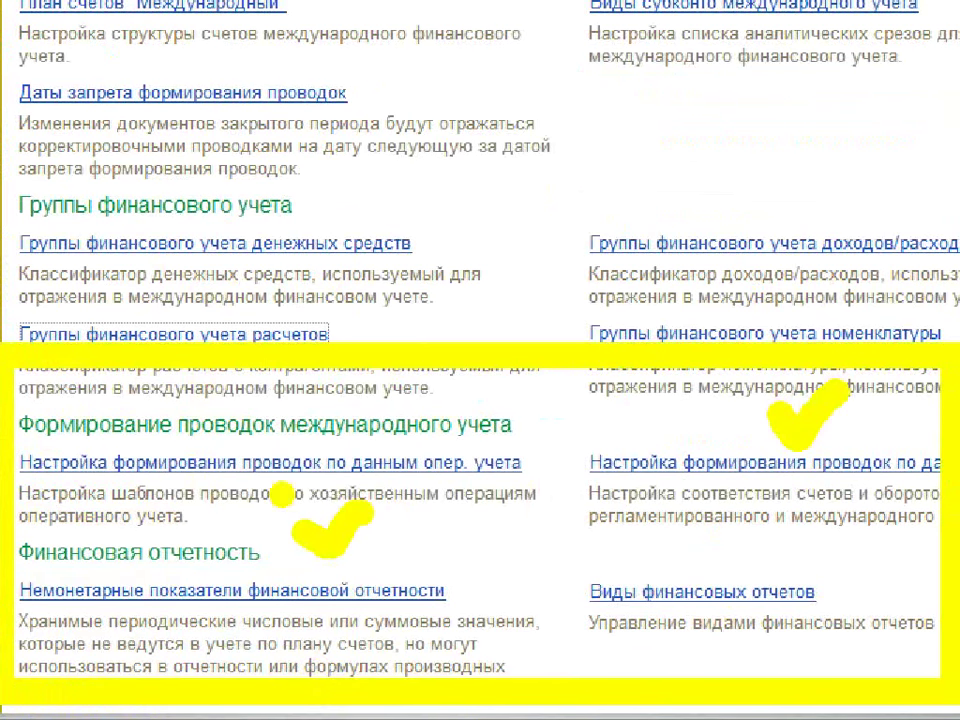
left_click_drag(372, 148, 335, 338)
left_click_drag(300, 245, 335, 332)
left_click_drag(440, 242, 338, 332)
left_click_drag(768, 128, 780, 310)
left_click_drag(752, 262, 790, 336)
left_click_drag(842, 250, 790, 338)
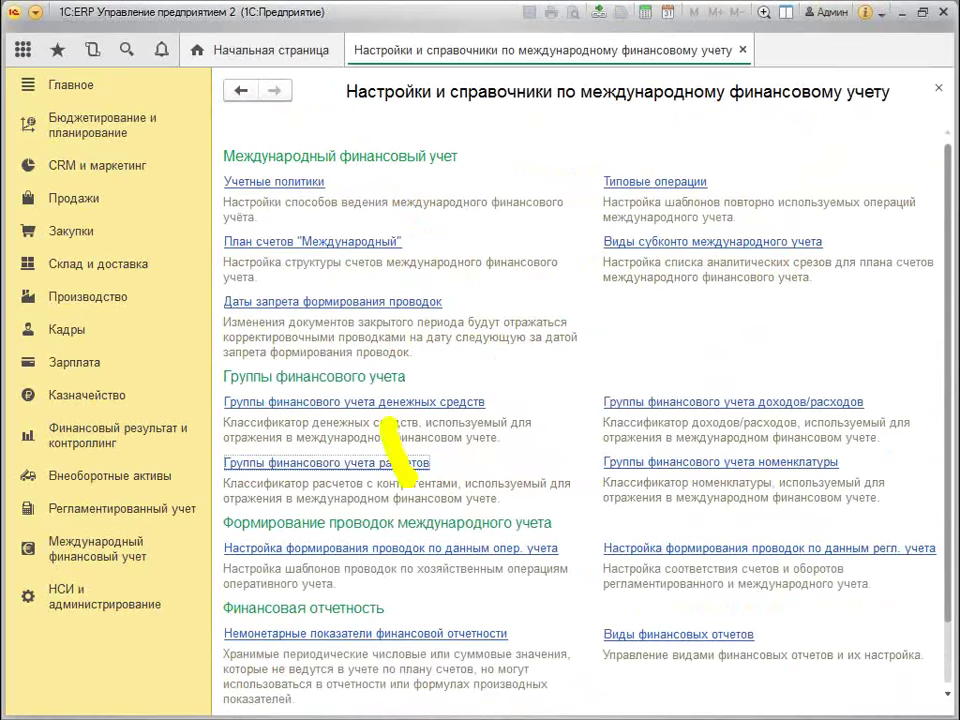
left_click_drag(382, 436, 485, 400)
left_click_drag(612, 420, 718, 366)
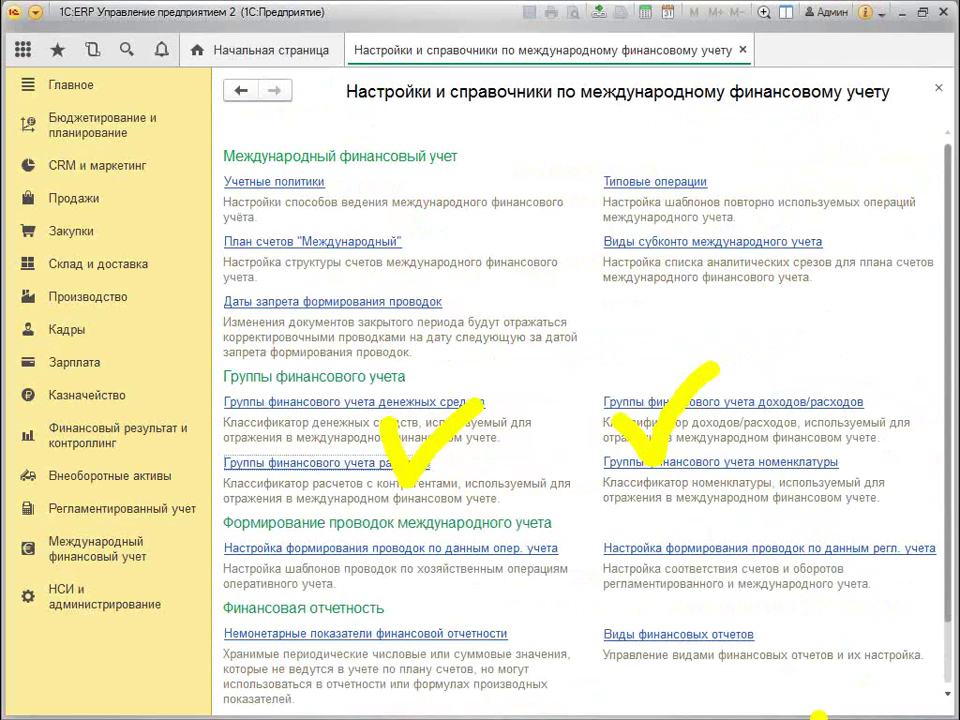
mouse_move(945, 545)
left_mouse_down()
mouse_move(949, 555)
mouse_move(620, 480)
mouse_move(578, 653)
mouse_move(887, 527)
left_mouse_up()
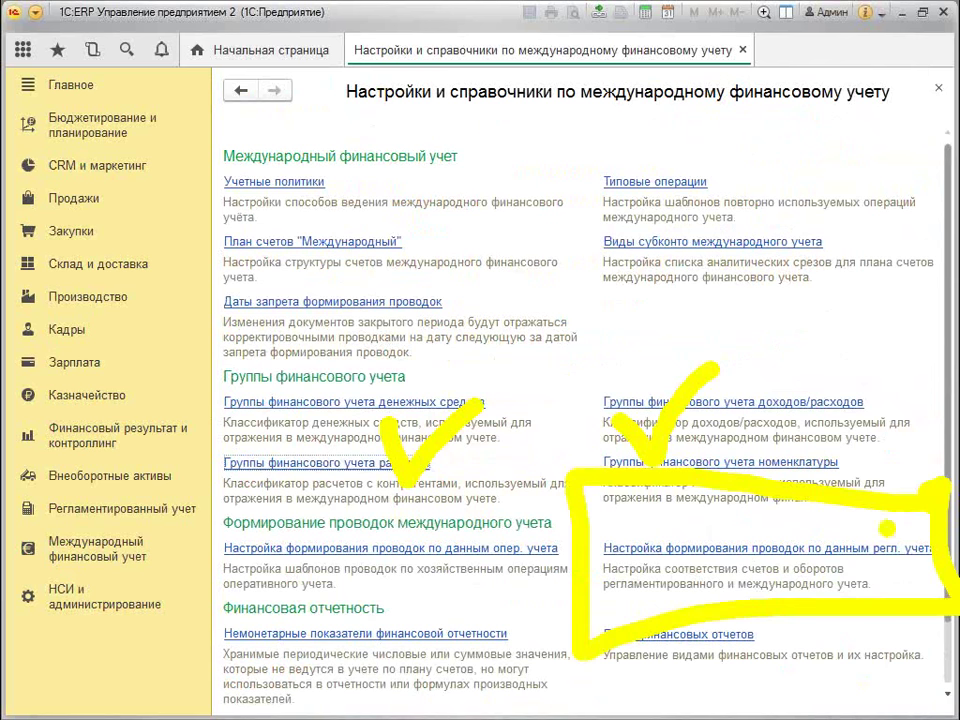
key("Escape")
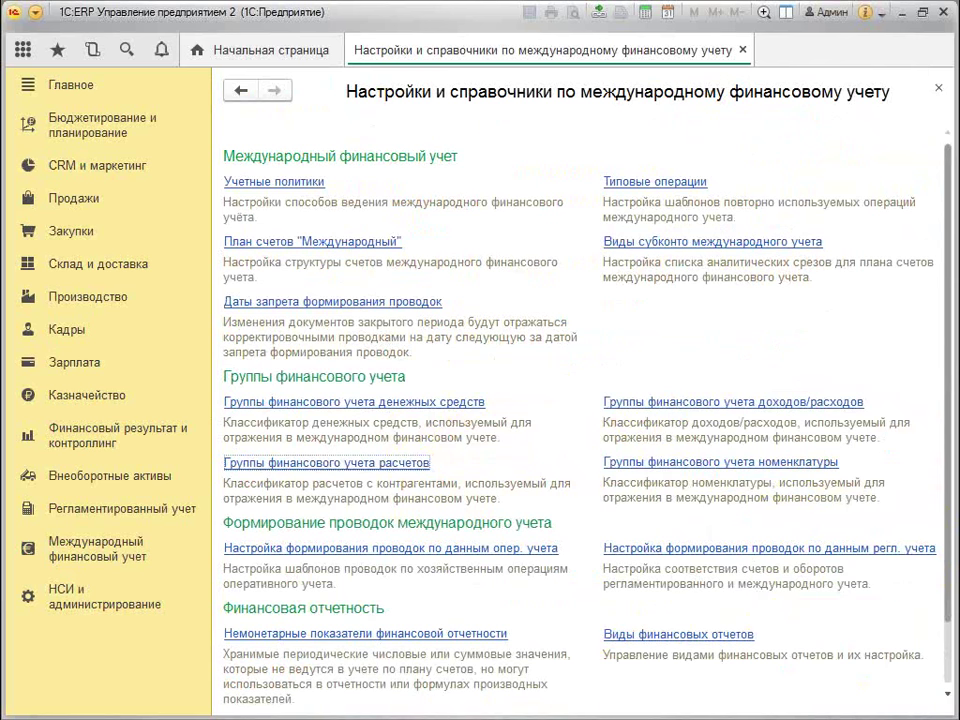
Step: Open the account mapping setup for postings from regulated accounting data, find account 10.01 under Материалы and view its card
left_click(655, 548)
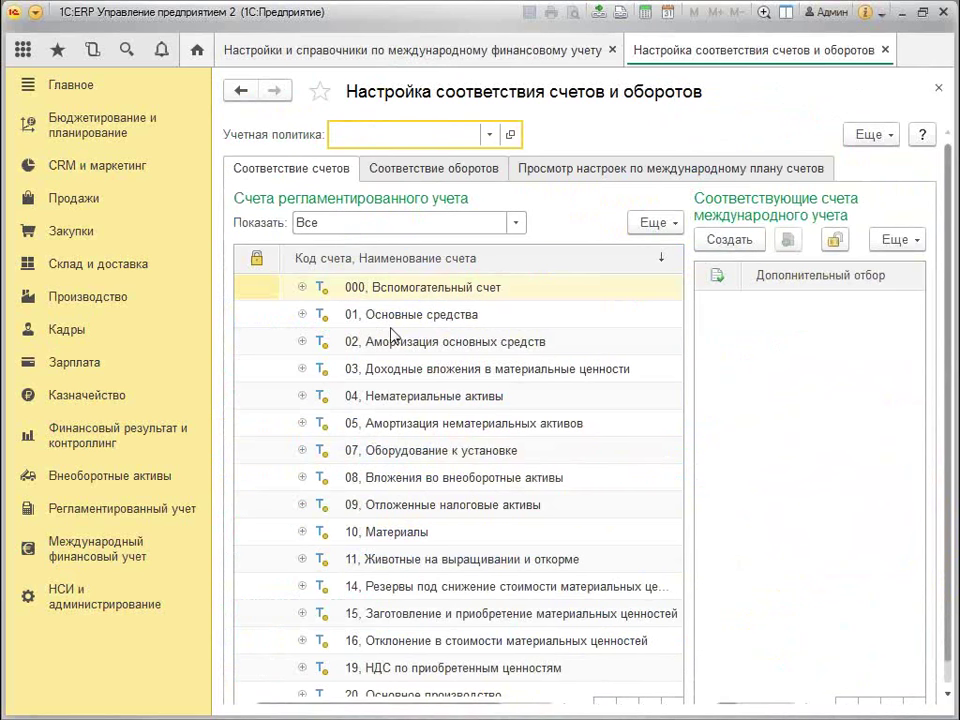
left_click(302, 532)
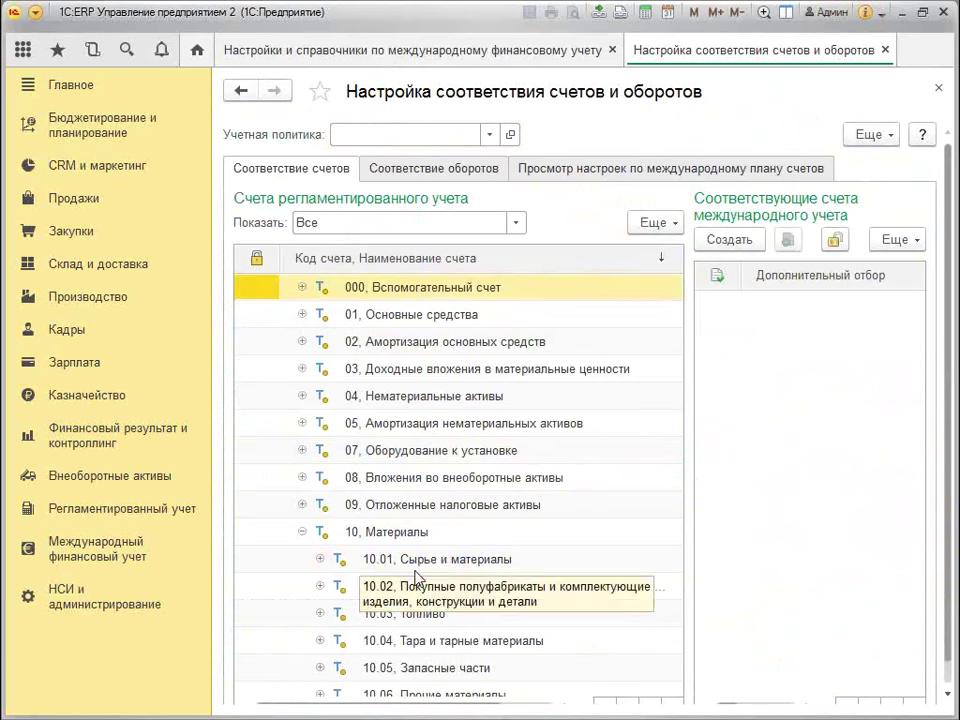
left_click(390, 562)
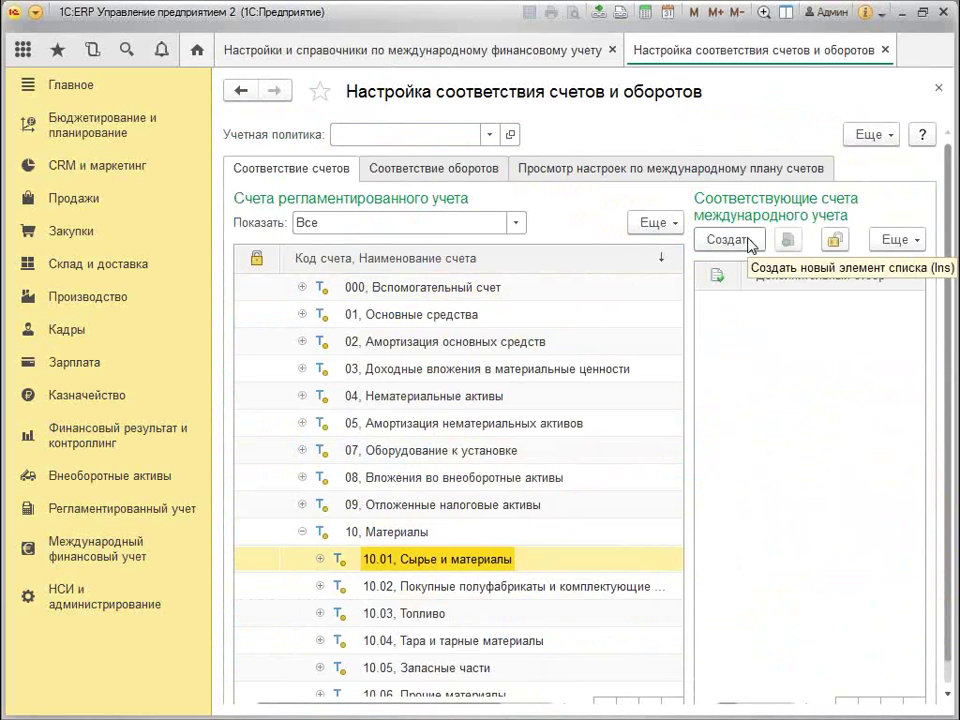
double_click(499, 564)
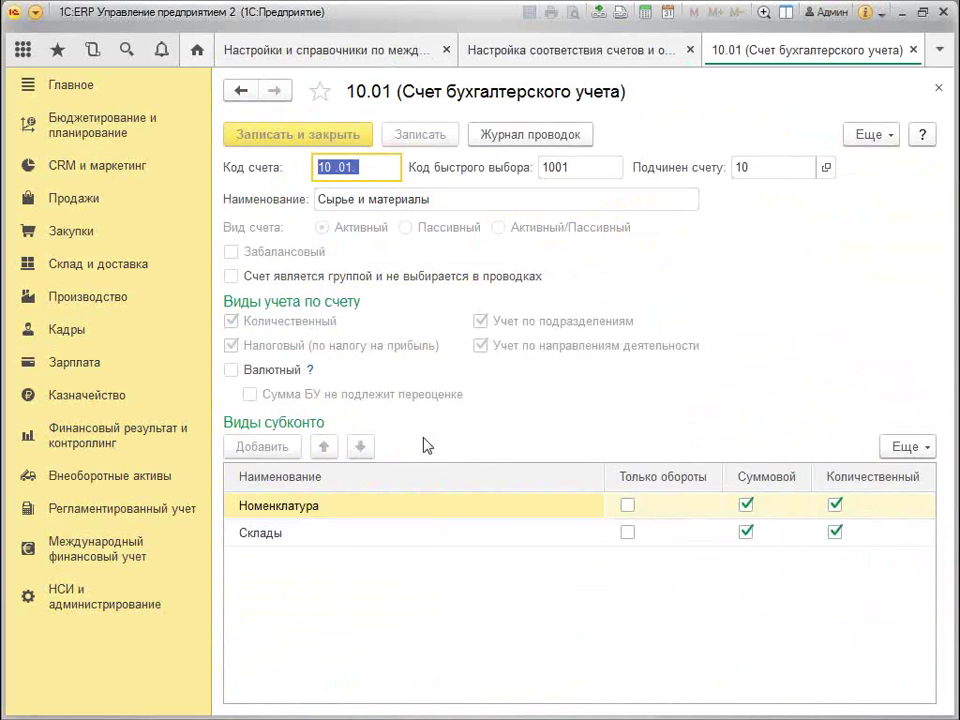
left_click(938, 88)
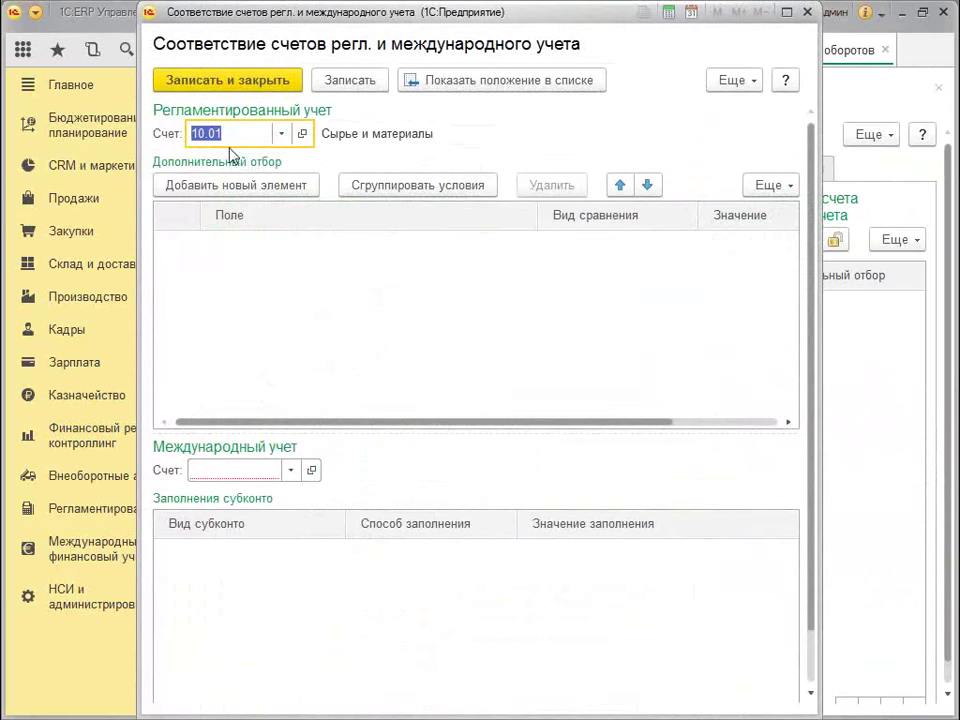
Step: Create a mapping of regulated account 10.01 to international account 00000 (Служебный) and save it
left_click(289, 470)
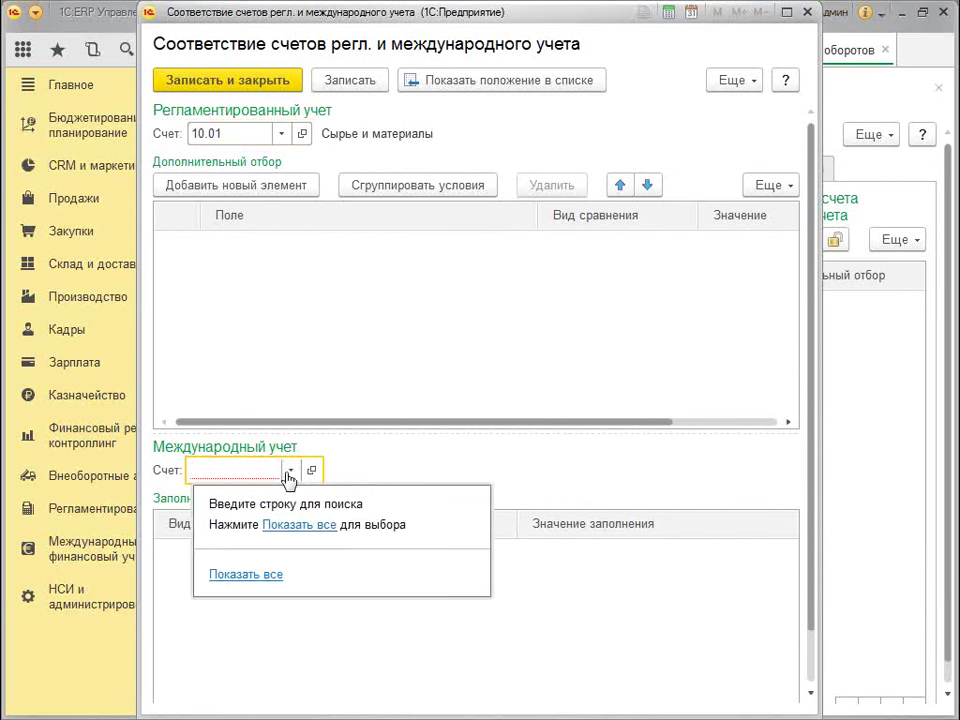
left_click(289, 472)
double_click(246, 208)
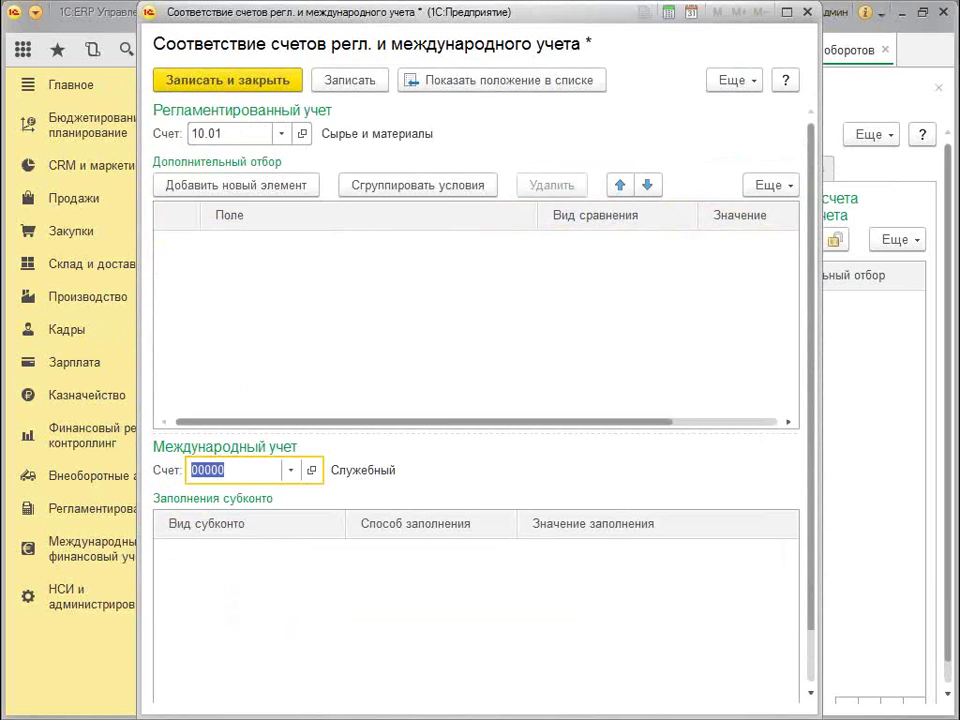
left_click(272, 77)
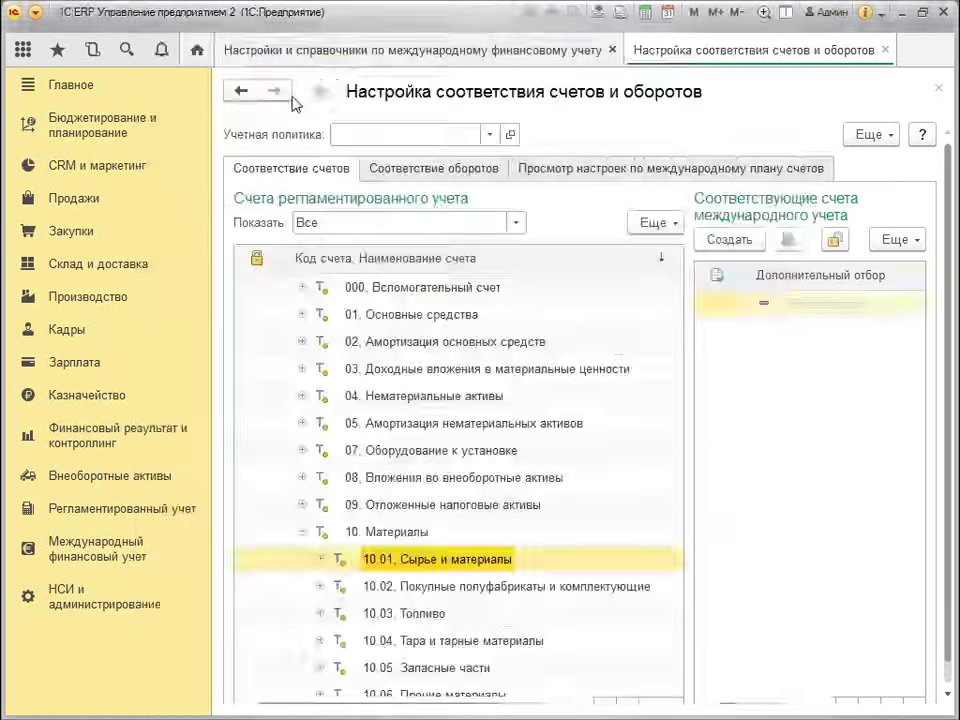
Step: Create and save a mapping of regulated account 01.01 (Основные средства в организации) to international account 000000001 (ОС)
left_click(300, 314)
left_click(319, 342)
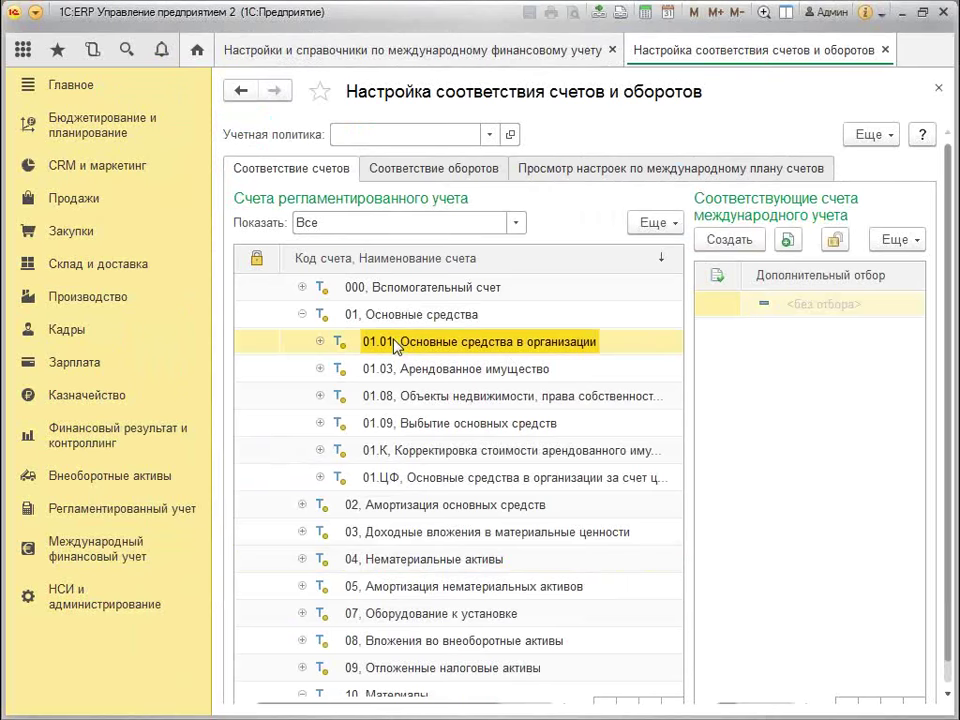
left_click(729, 243)
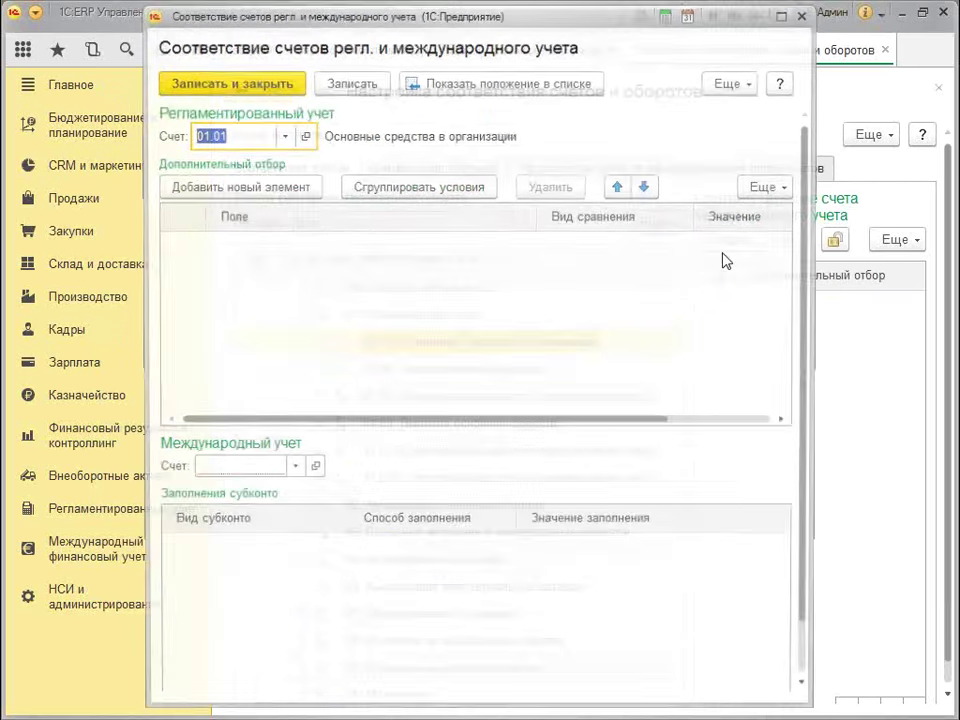
left_click(289, 470)
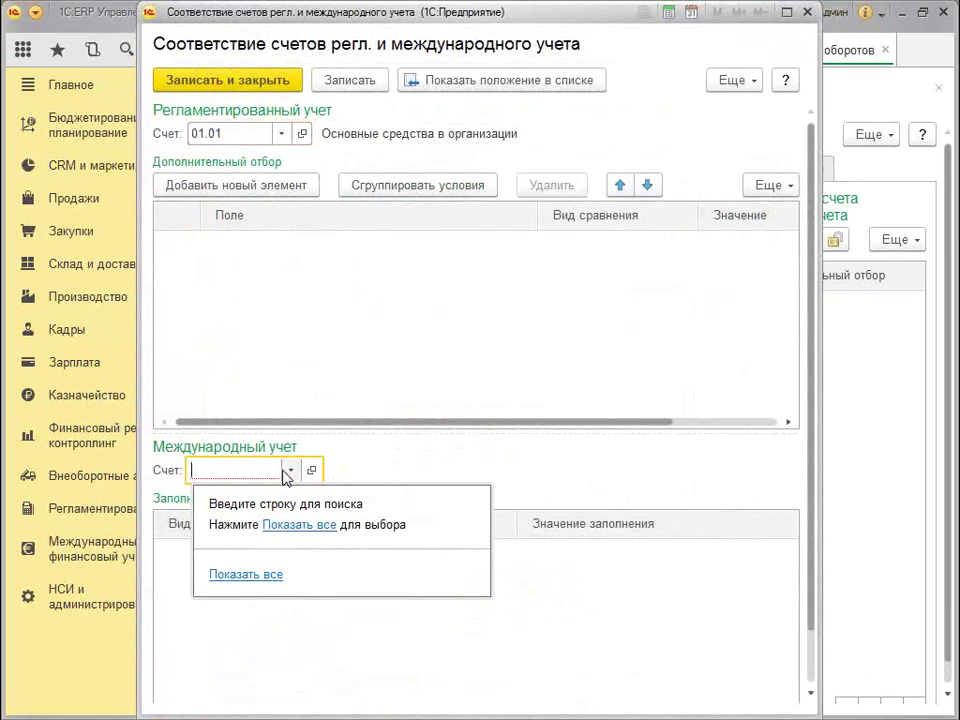
left_click(268, 528)
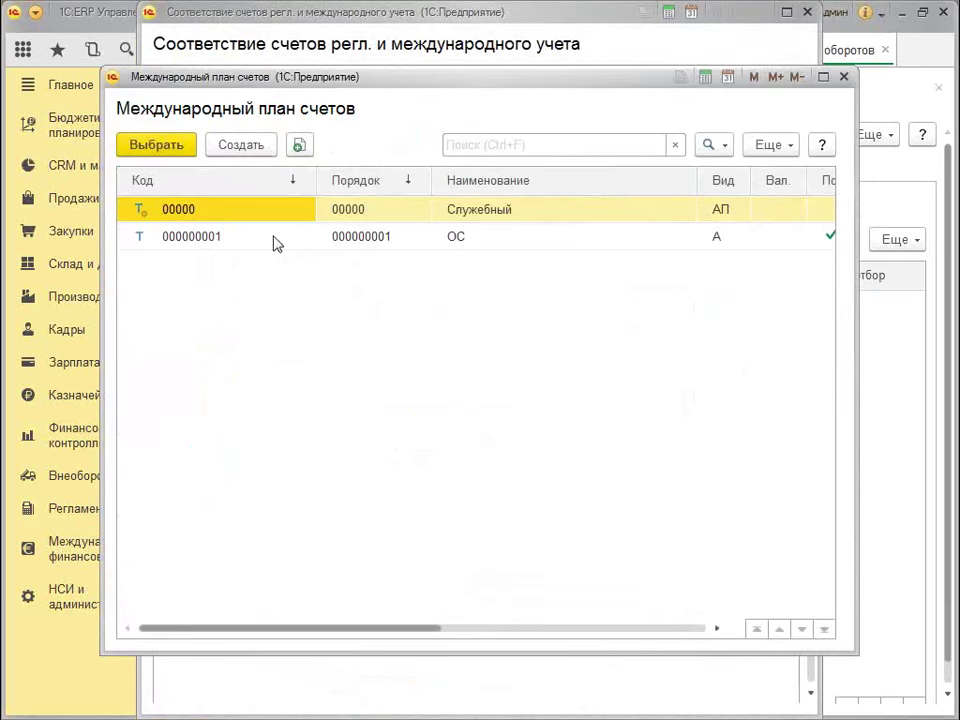
double_click(274, 242)
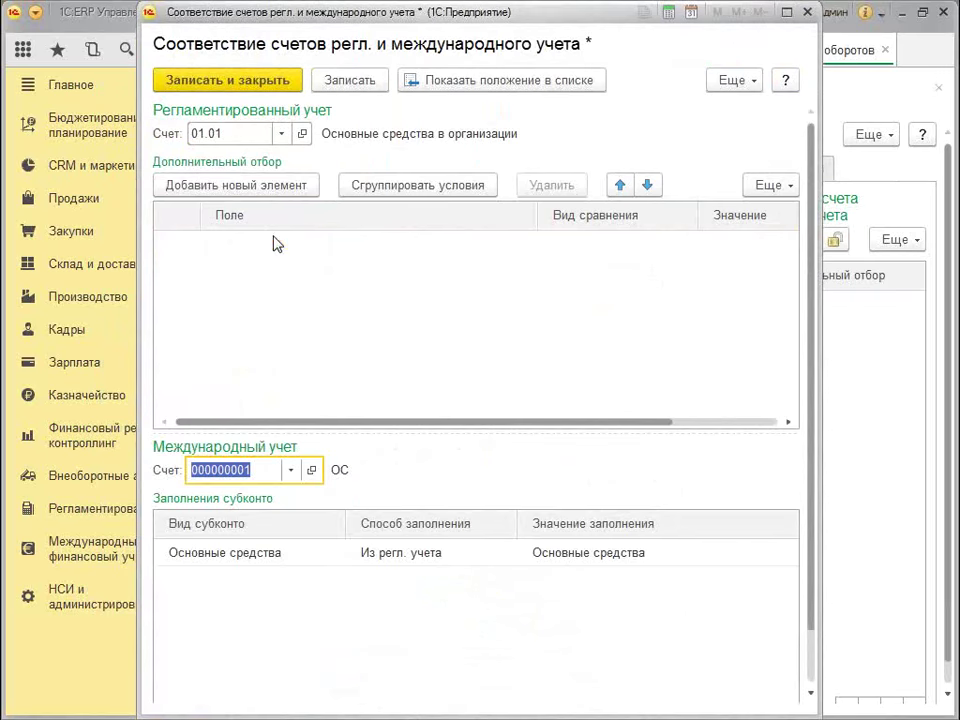
left_click(246, 75)
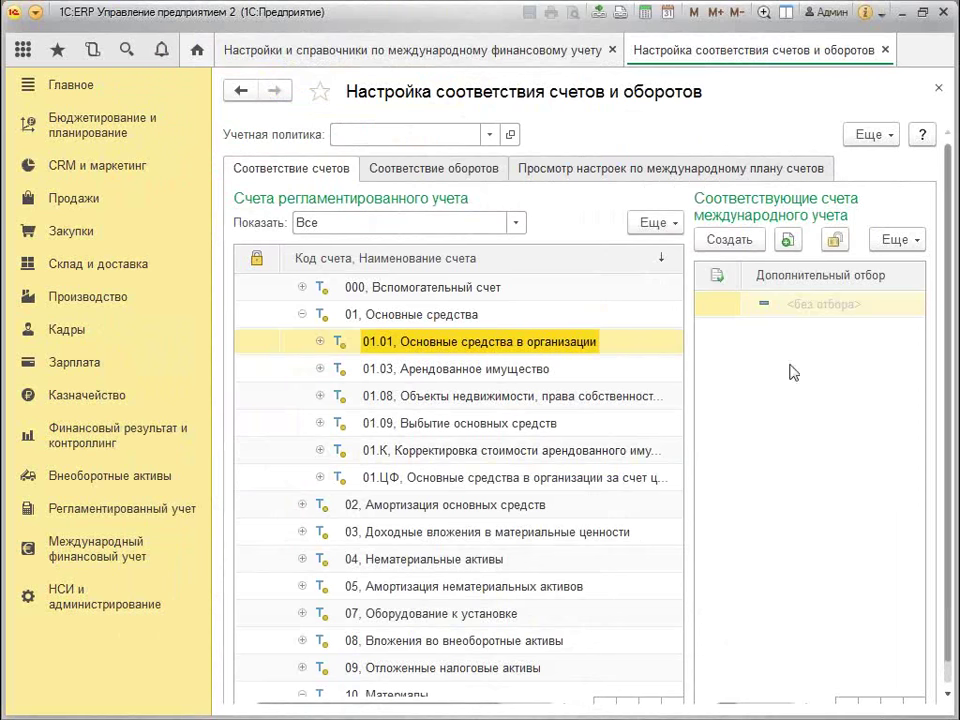
Step: Examine the regulated and international debit and credit account fields in a new turnover mapping form, and close it without saving
left_click(386, 169)
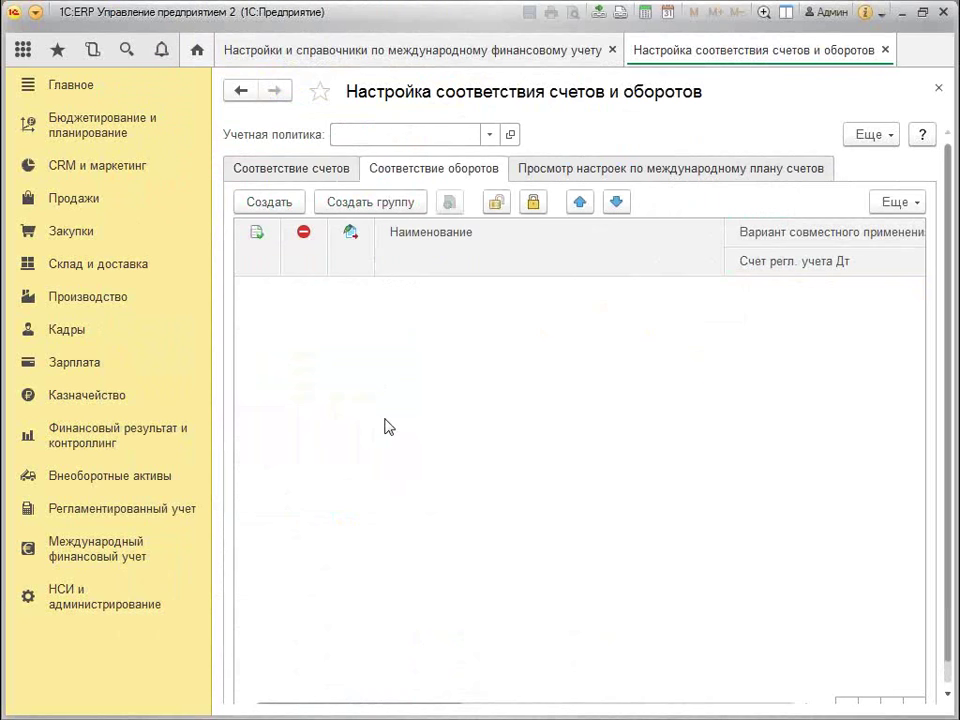
left_click(268, 203)
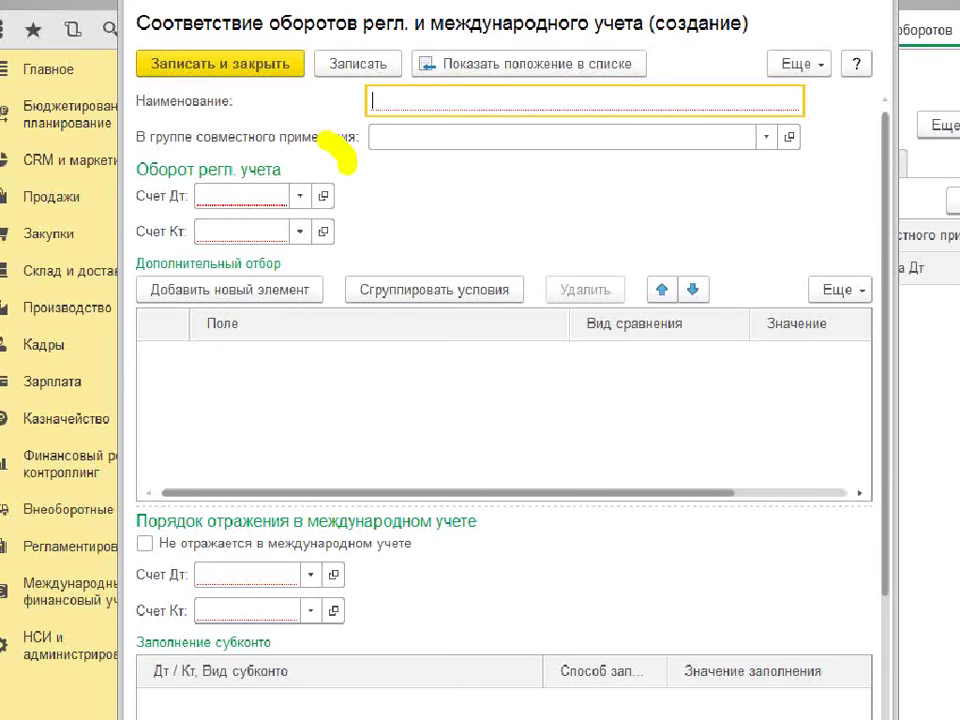
mouse_move(335, 150)
left_mouse_down()
mouse_move(300, 289)
mouse_move(354, 170)
left_mouse_up()
mouse_move(349, 497)
left_mouse_down()
mouse_move(429, 561)
mouse_move(20, 590)
left_mouse_up()
left_click_drag(397, 573, 390, 590)
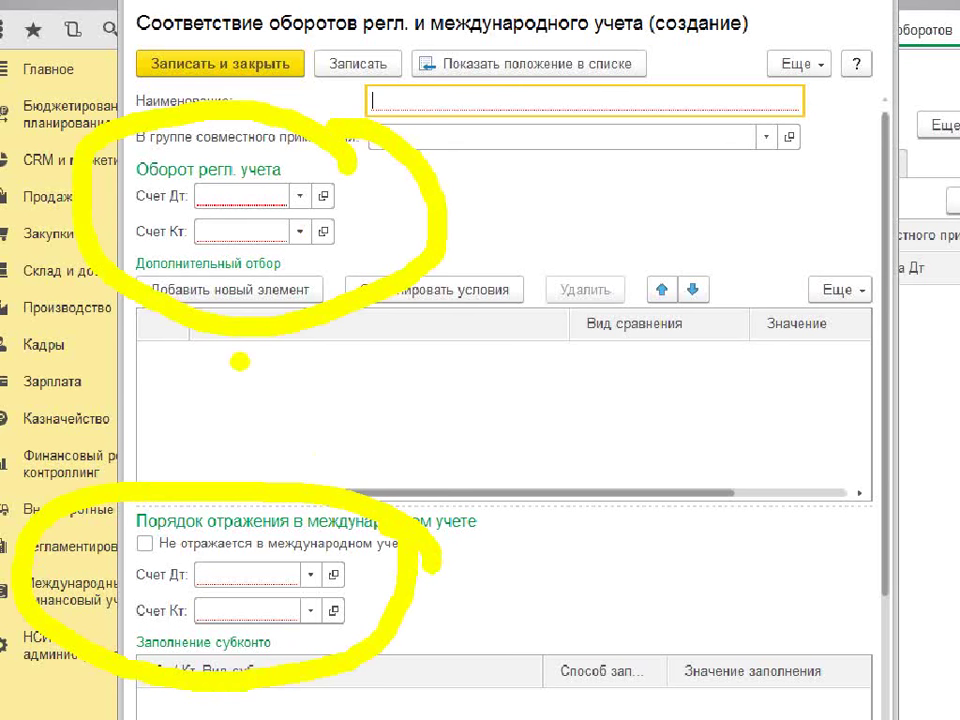
left_click_drag(240, 355, 226, 465)
left_click_drag(290, 350, 272, 465)
left_click_drag(154, 405, 215, 468)
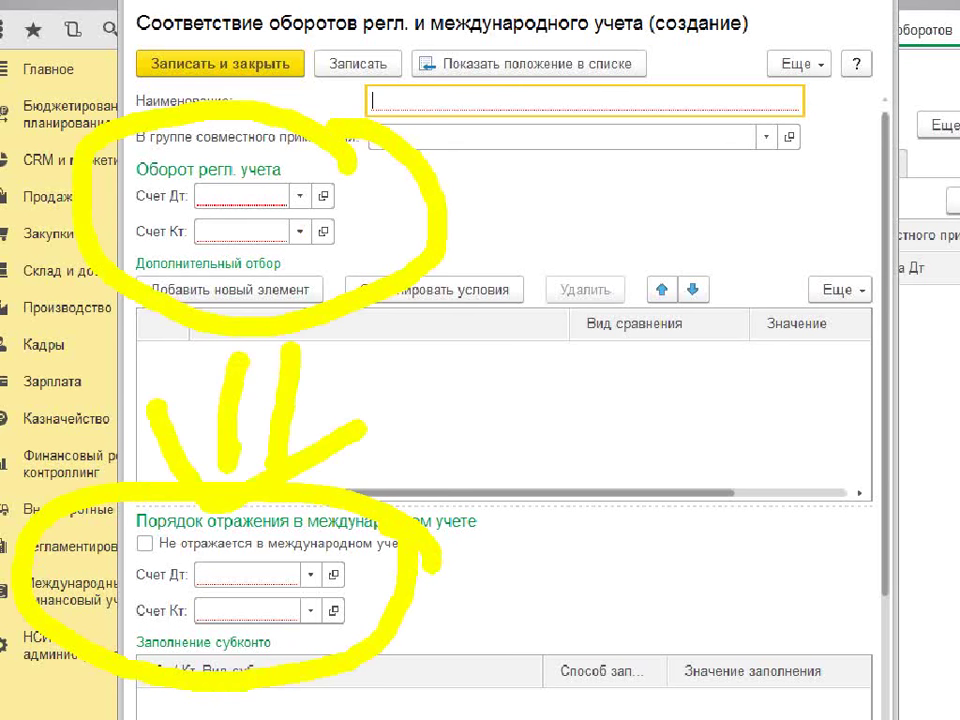
key("Escape")
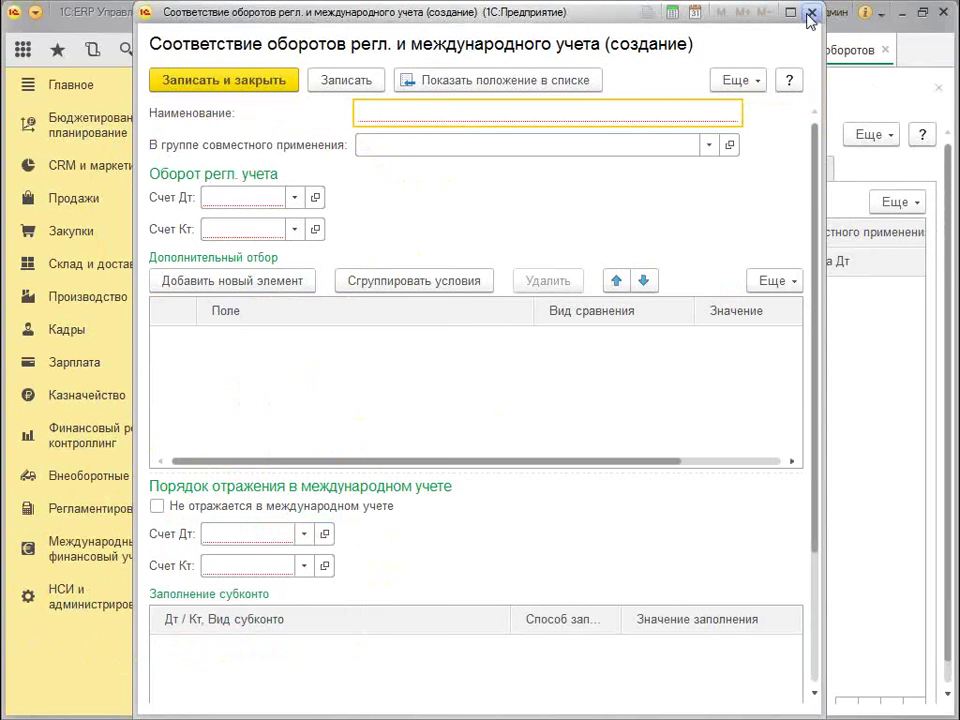
left_click(811, 14)
Step: Review which regulated accounts are mapped to international accounts 00000 (Служебный) and 000000001 (ОС), and close the mapping setup
left_click(690, 178)
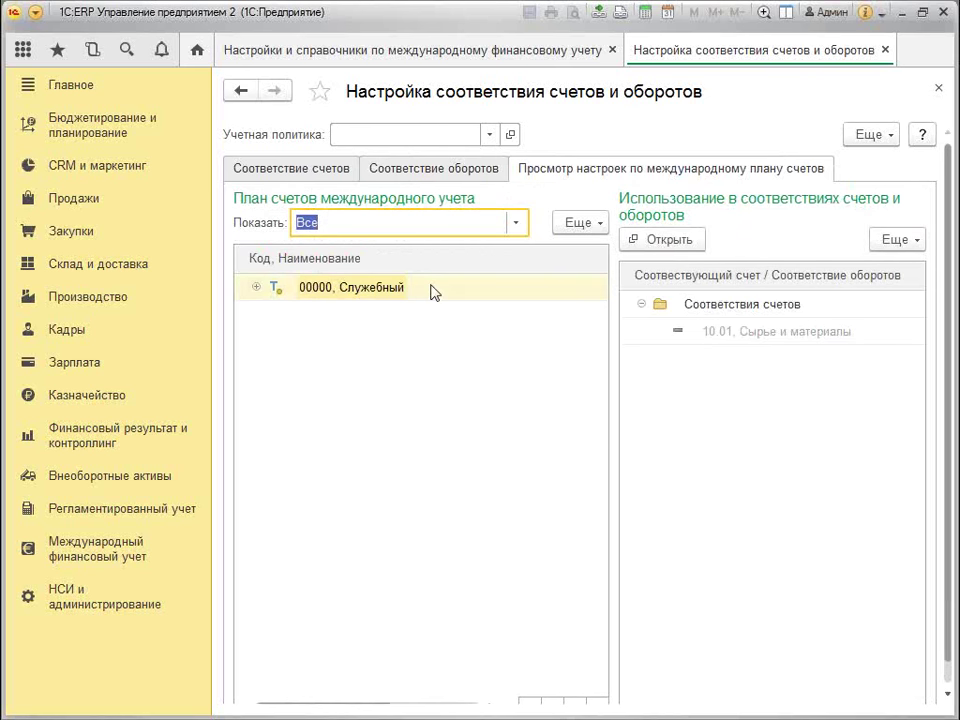
left_click(256, 287)
left_click(300, 317)
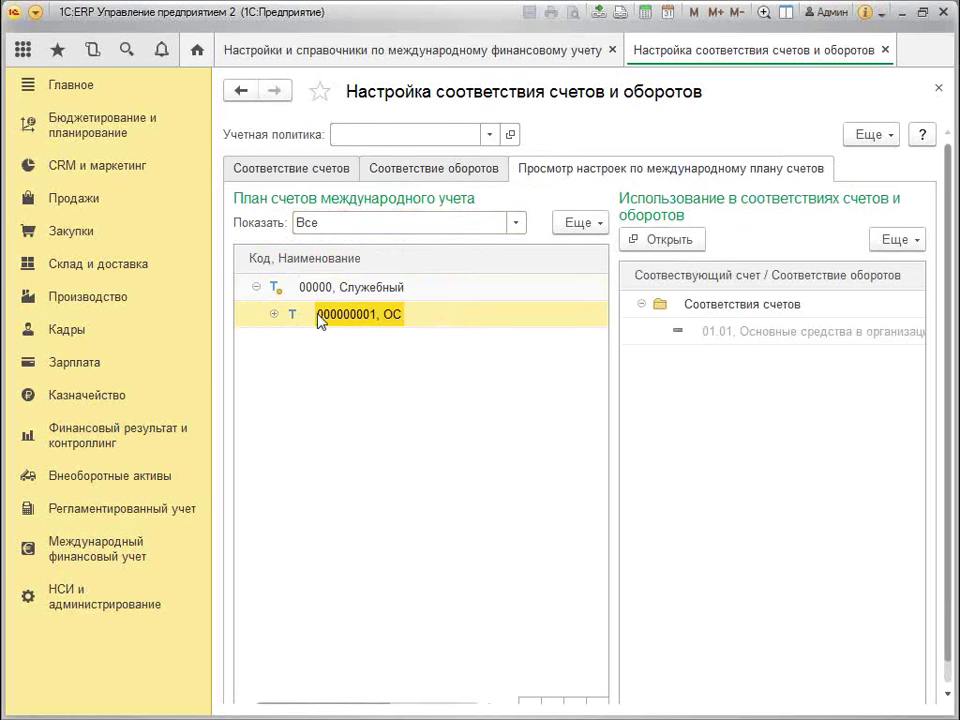
left_click(271, 314)
left_click(938, 89)
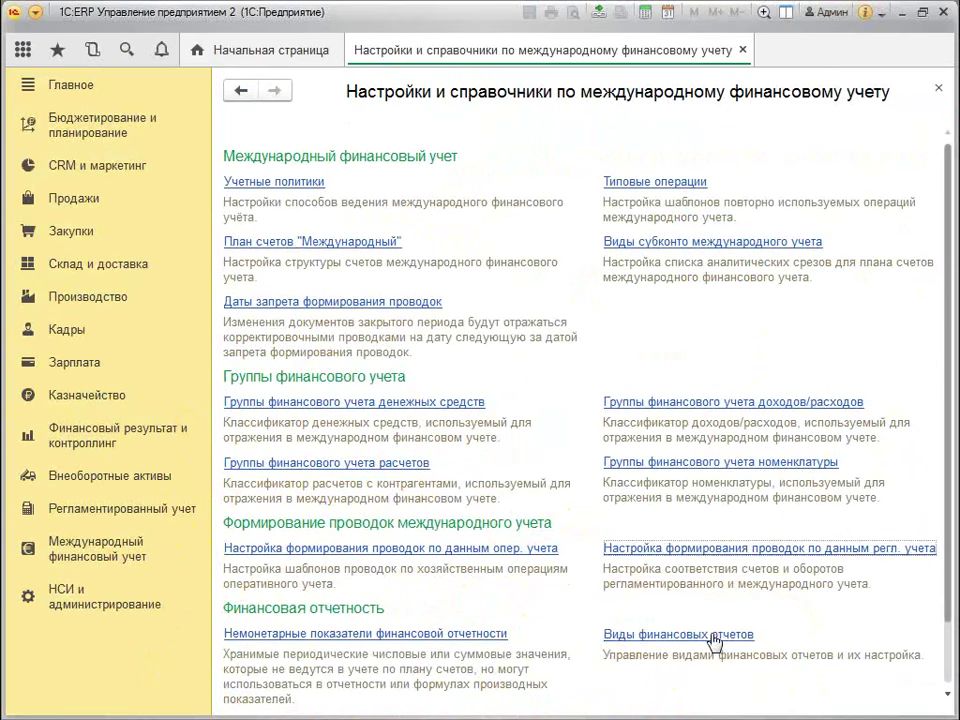
Step: Look at the form for creating a new financial report type, and close it and the report types list without saving
left_click(708, 633)
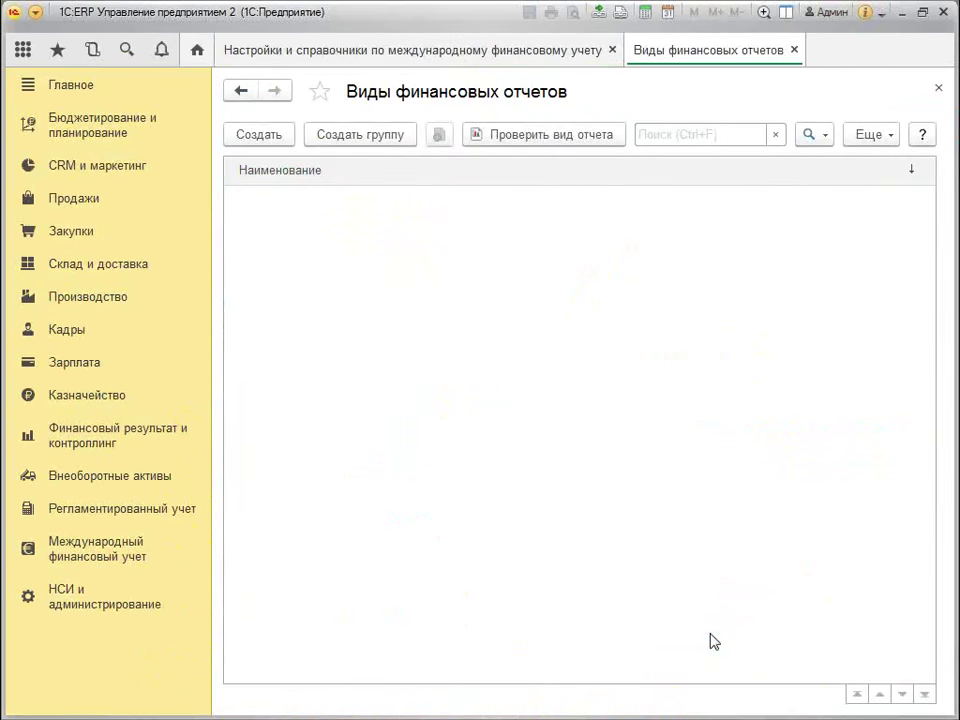
left_click(256, 134)
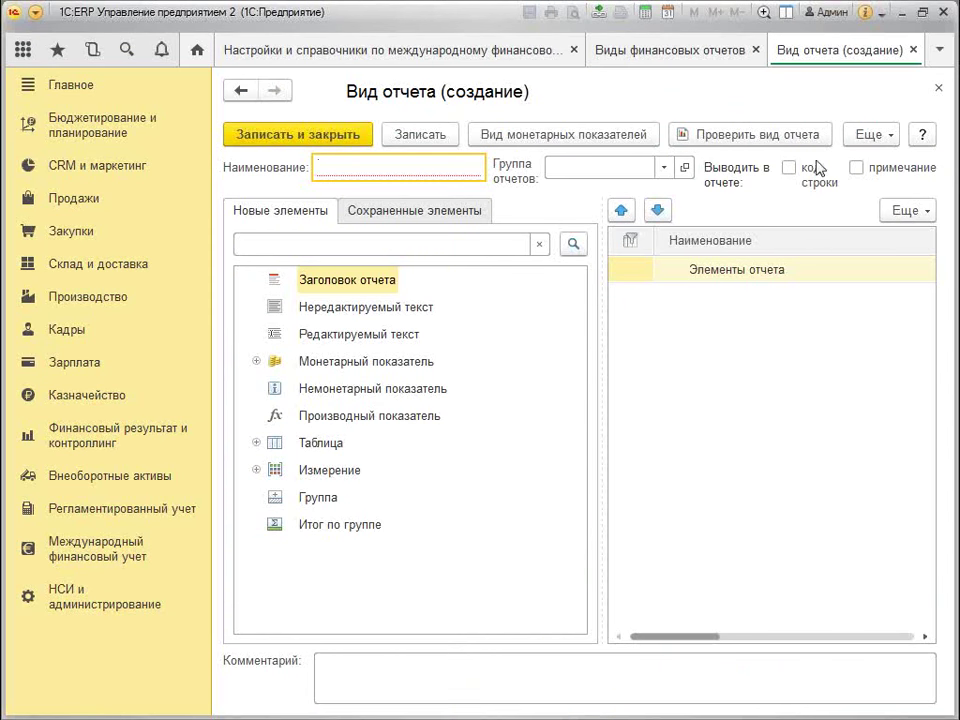
left_click(938, 88)
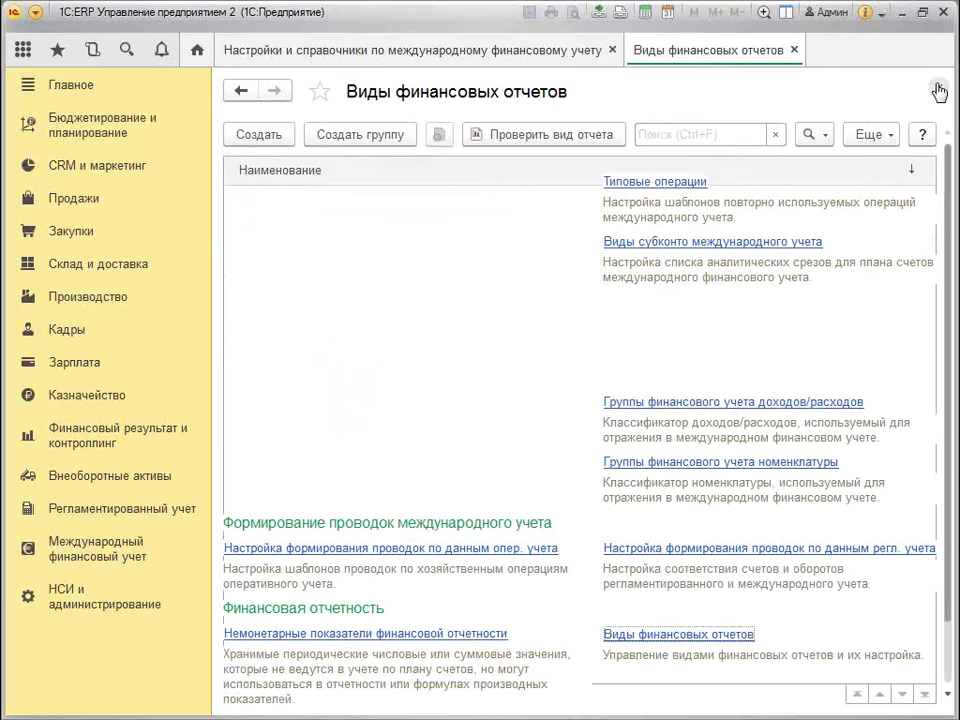
left_click(938, 90)
Step: Start a new financial report set under international financial accounting and open the choices for its Вид показателей
left_click(110, 564)
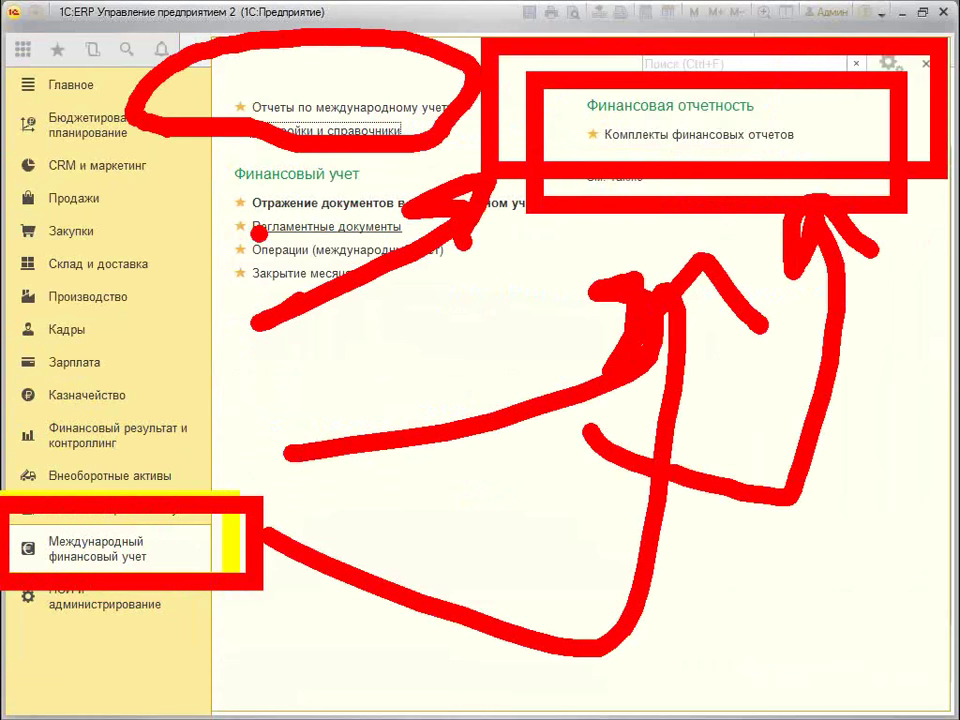
left_click(657, 135)
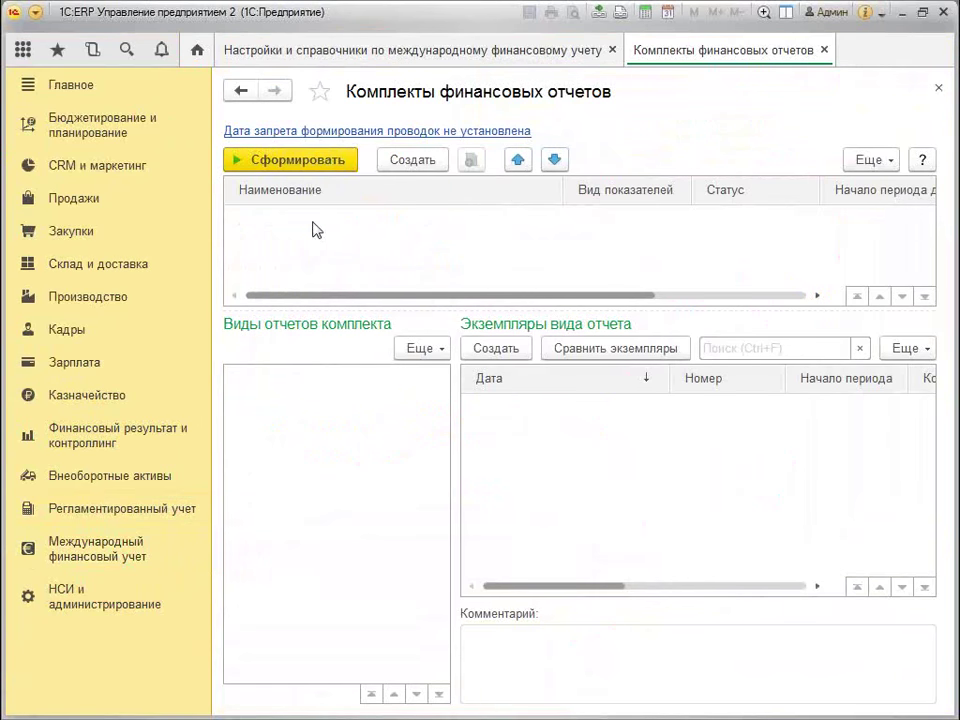
left_click(430, 163)
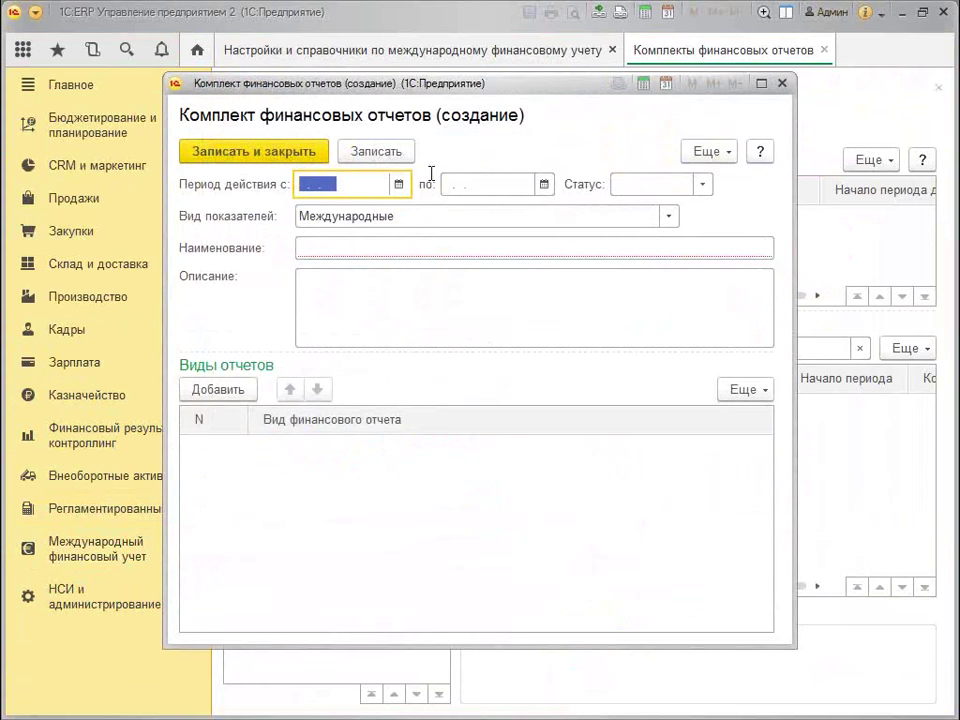
left_click(668, 216)
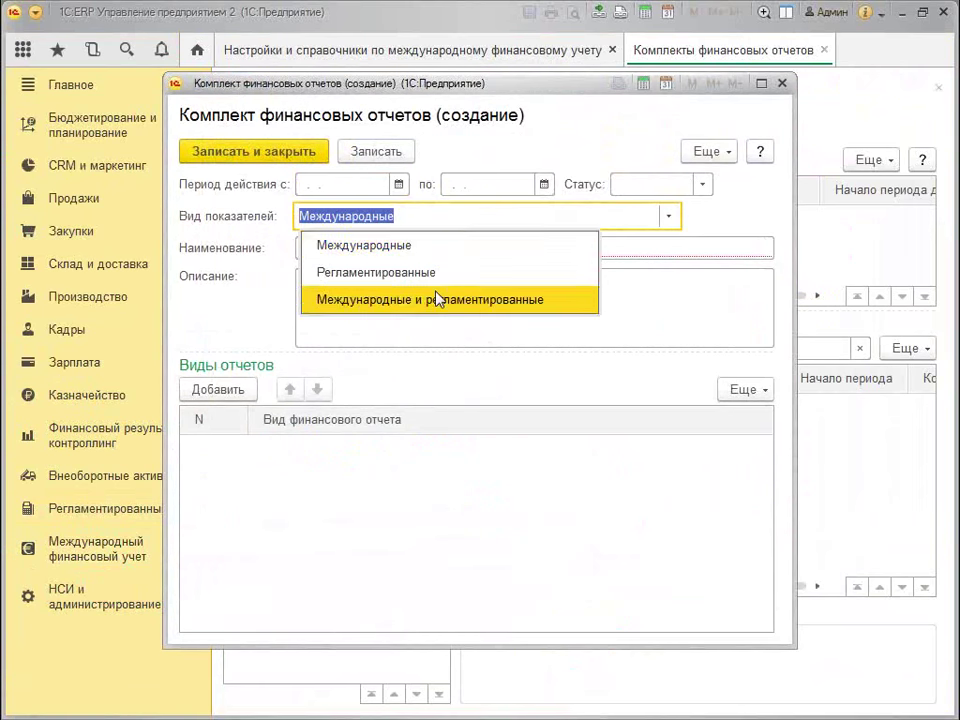